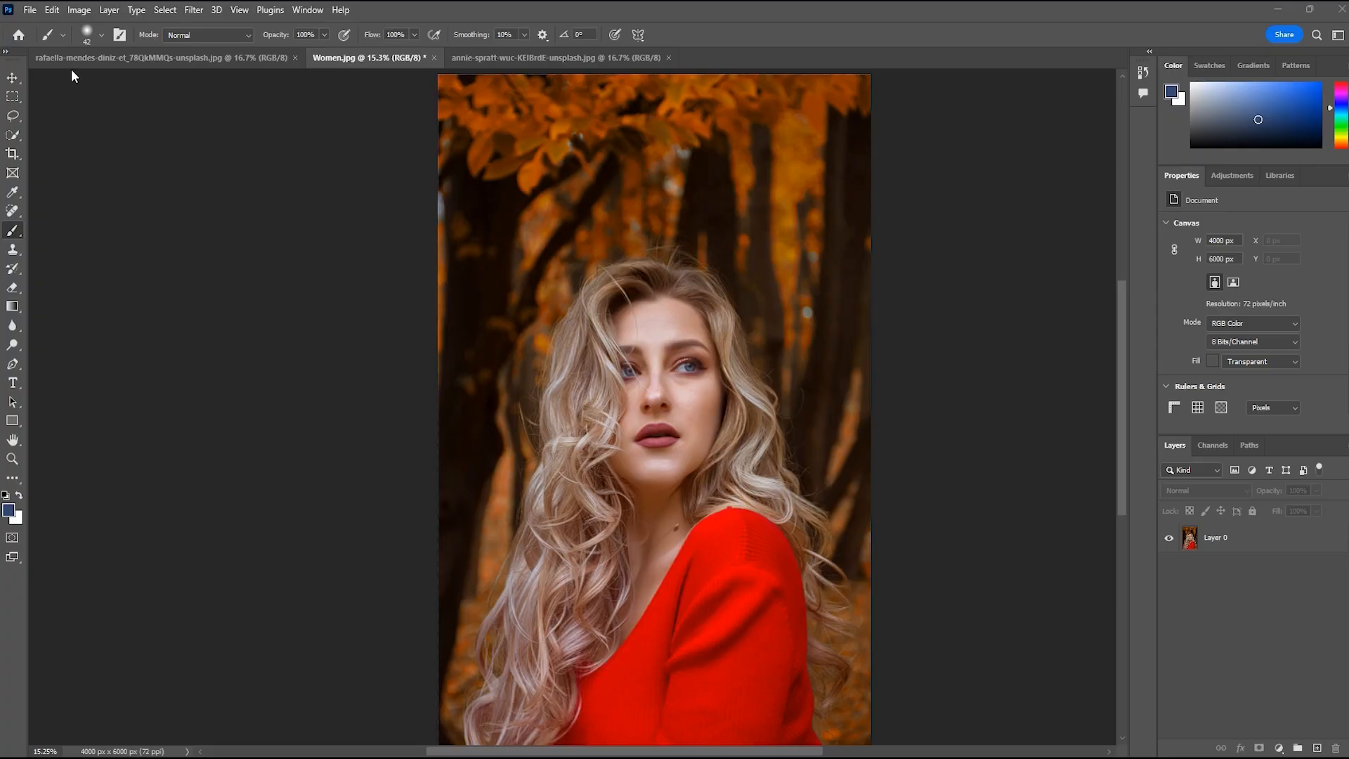
Open the wesley-tingey-LpZvsGynEho-unsplash photo from the Downloads folder
left_click(30, 11)
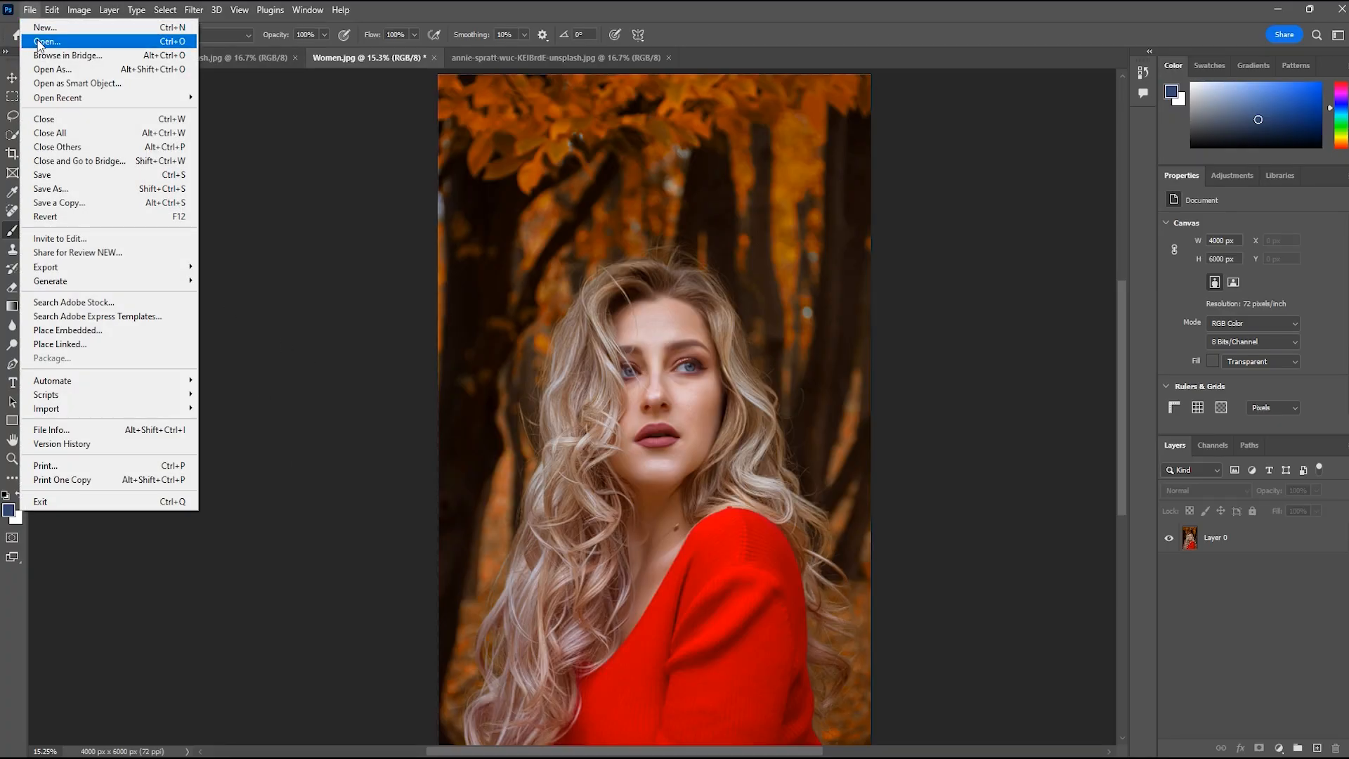
left_click(42, 41)
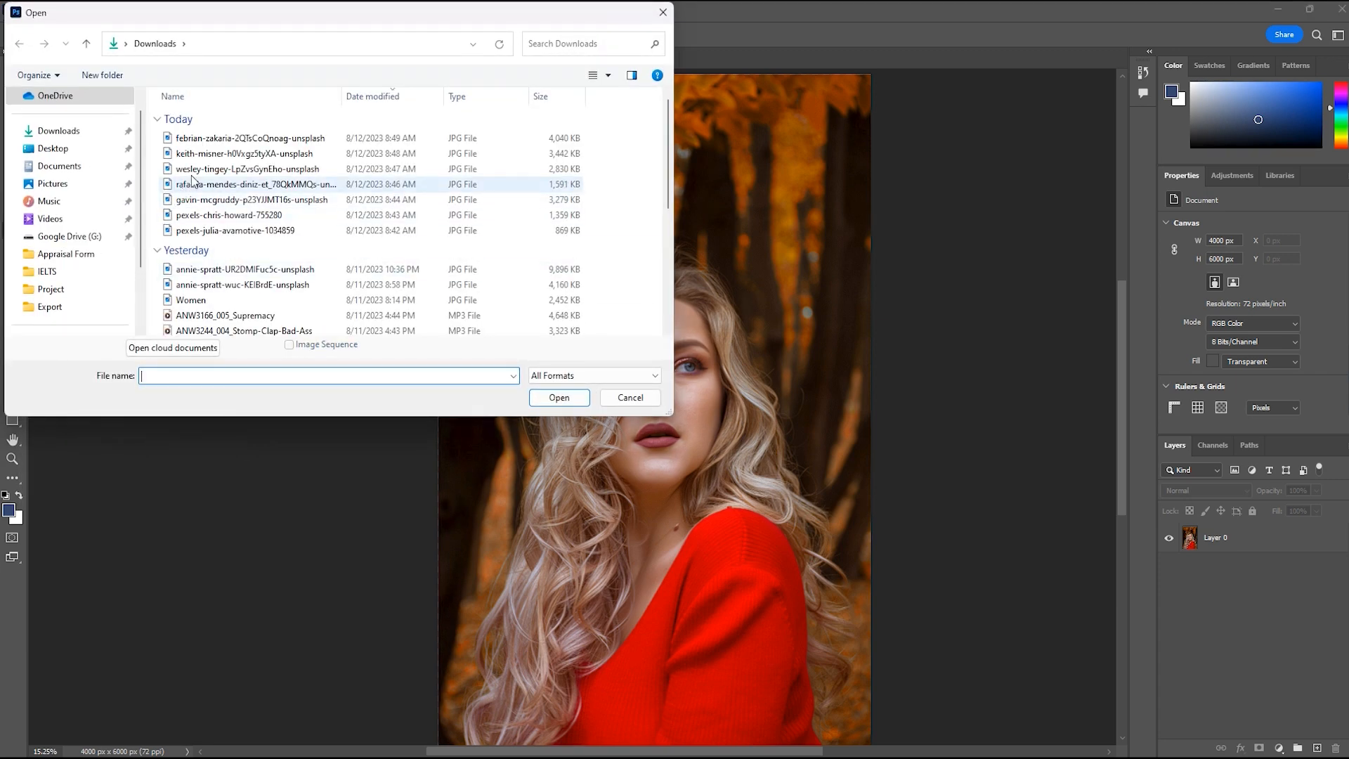
left_click(203, 168)
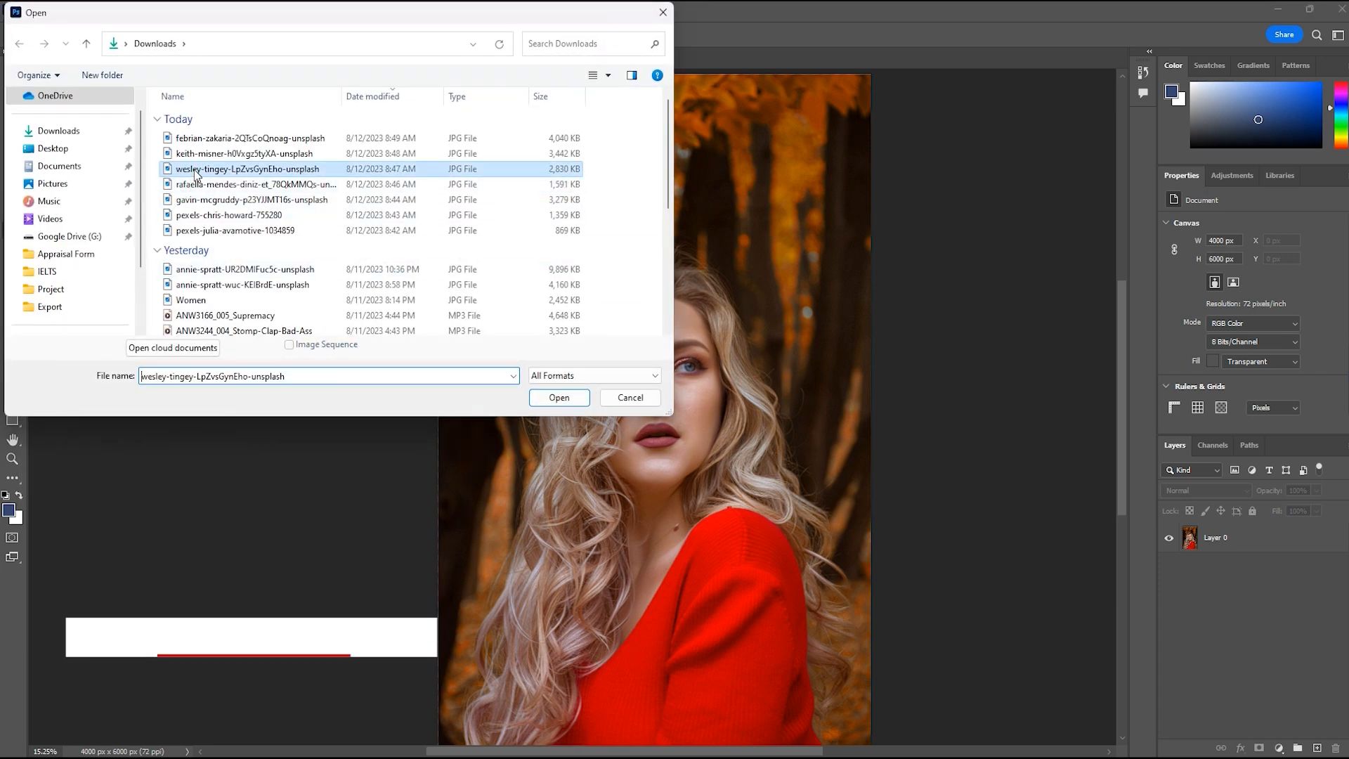
left_click(558, 398)
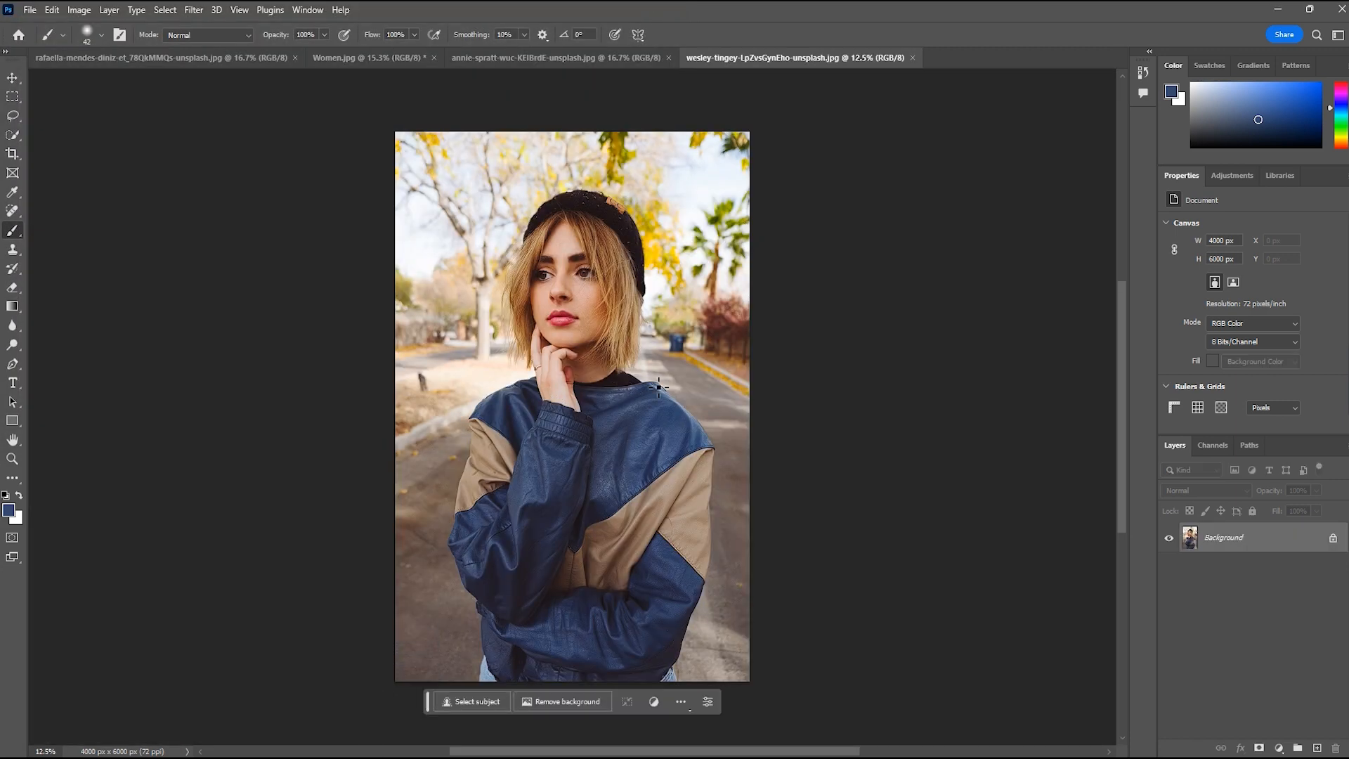
scroll(589, 383, "up", 1)
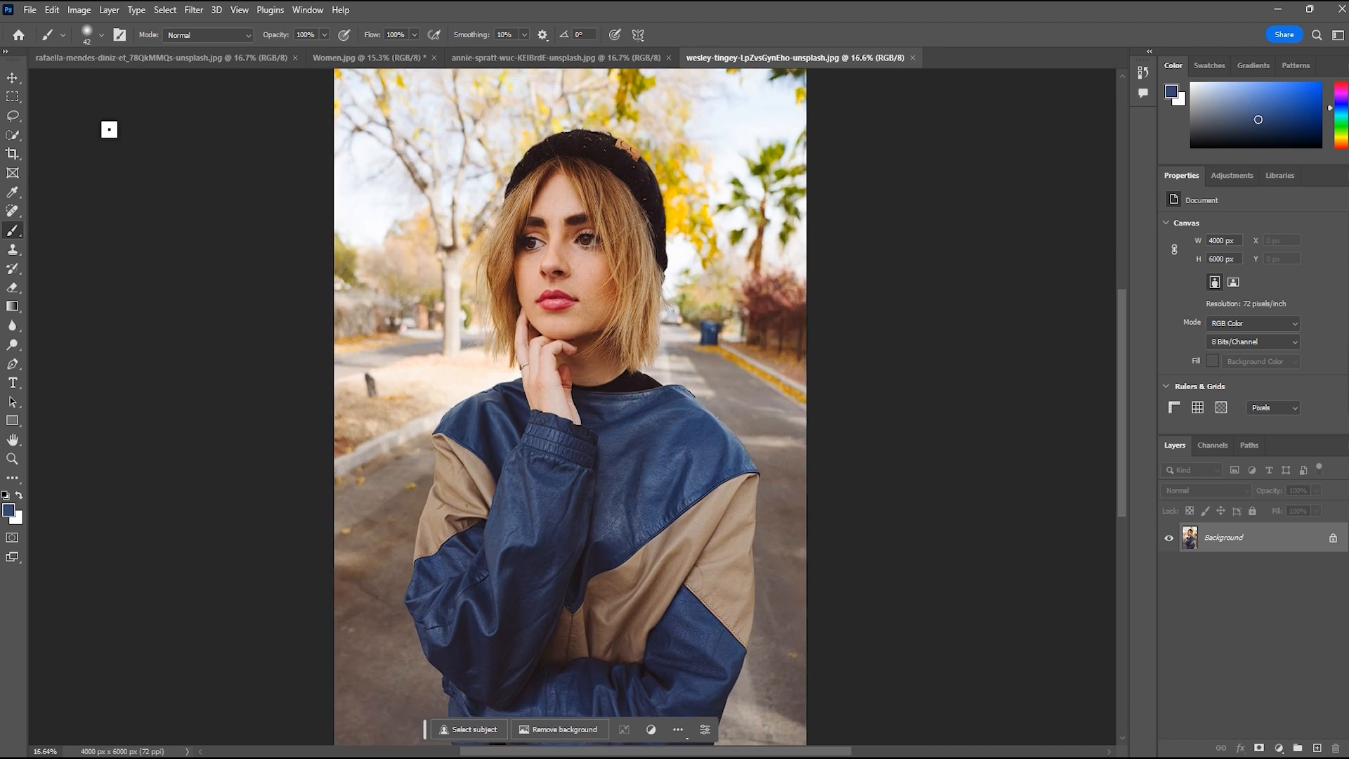
Unlock the Background layer, then duplicate it and hide the original Layer 0
left_click(13, 77)
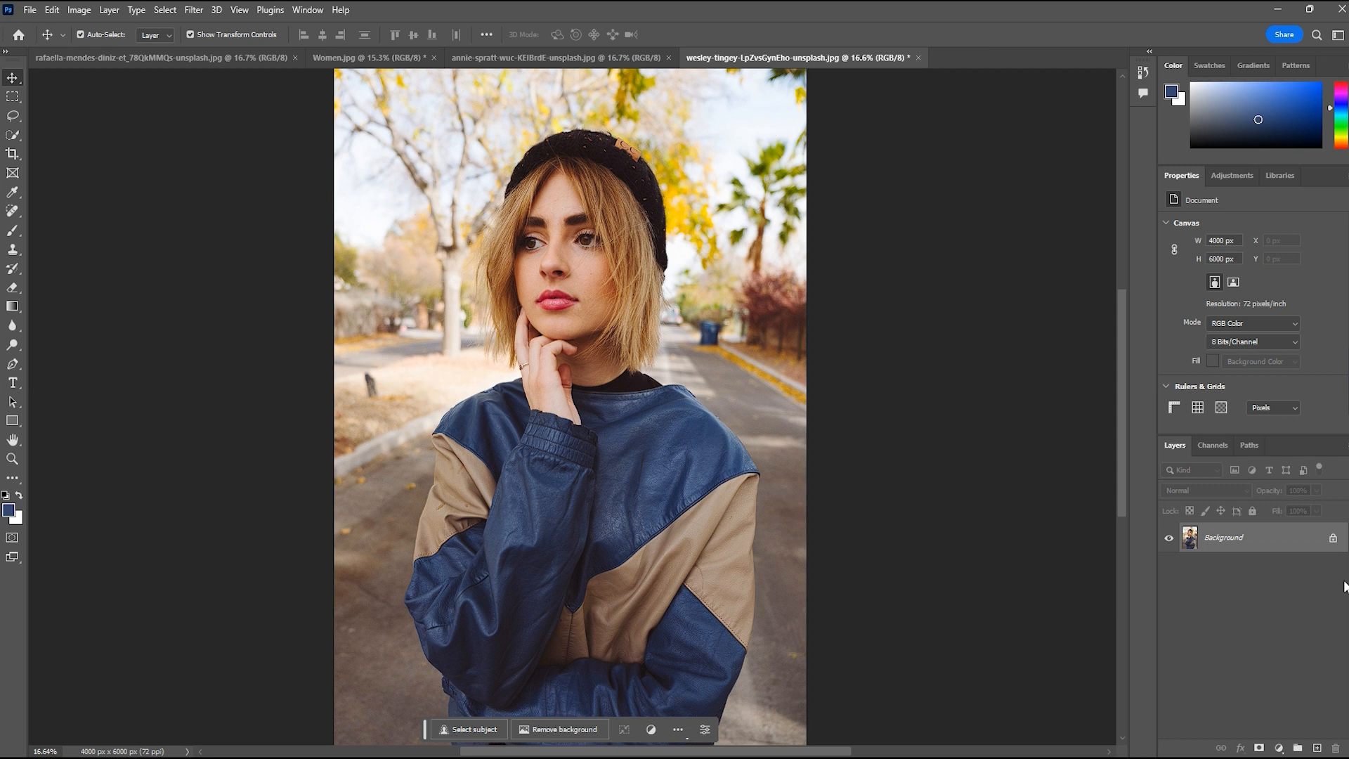
left_click(1333, 538)
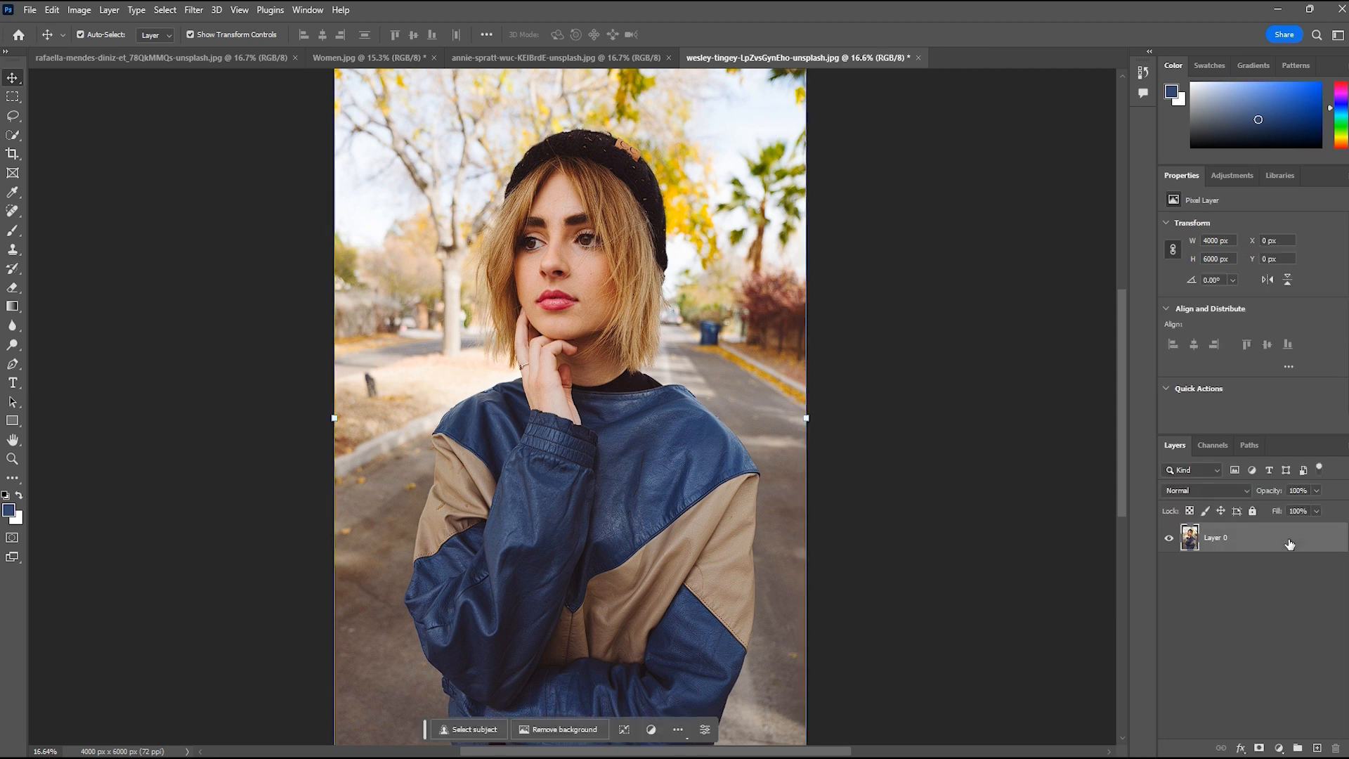
key("ctrl+j")
left_click(1170, 569)
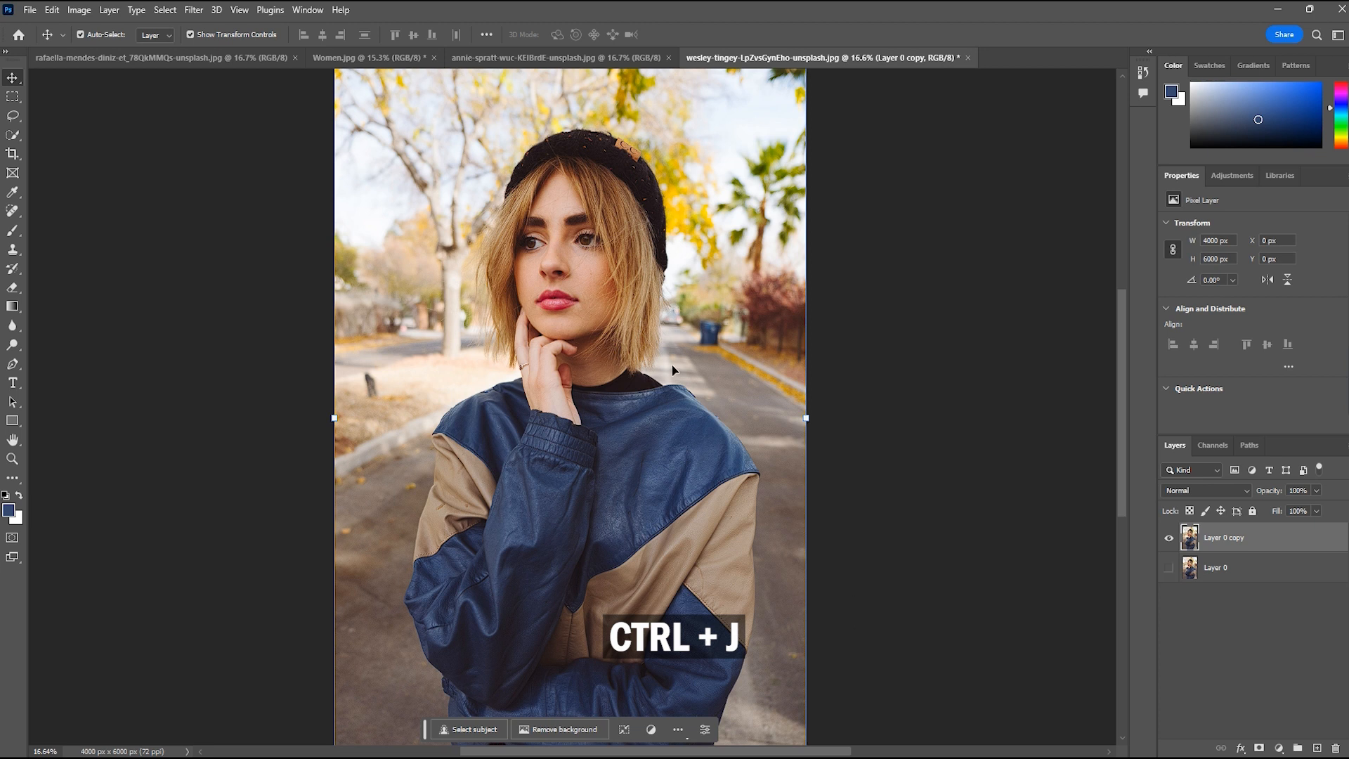
Remove the background from Layer 0 copy and compare the cutout against the original photo
left_click(558, 729)
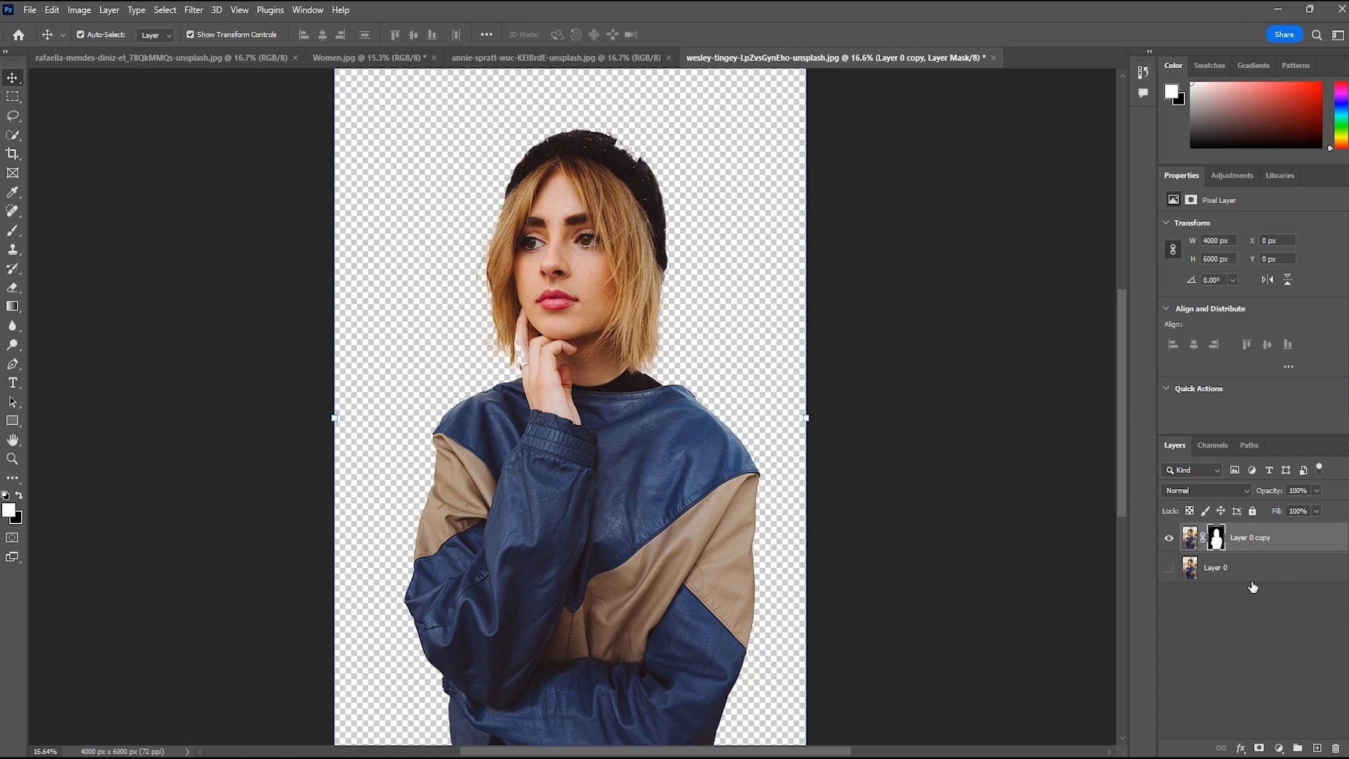
left_click(1167, 571)
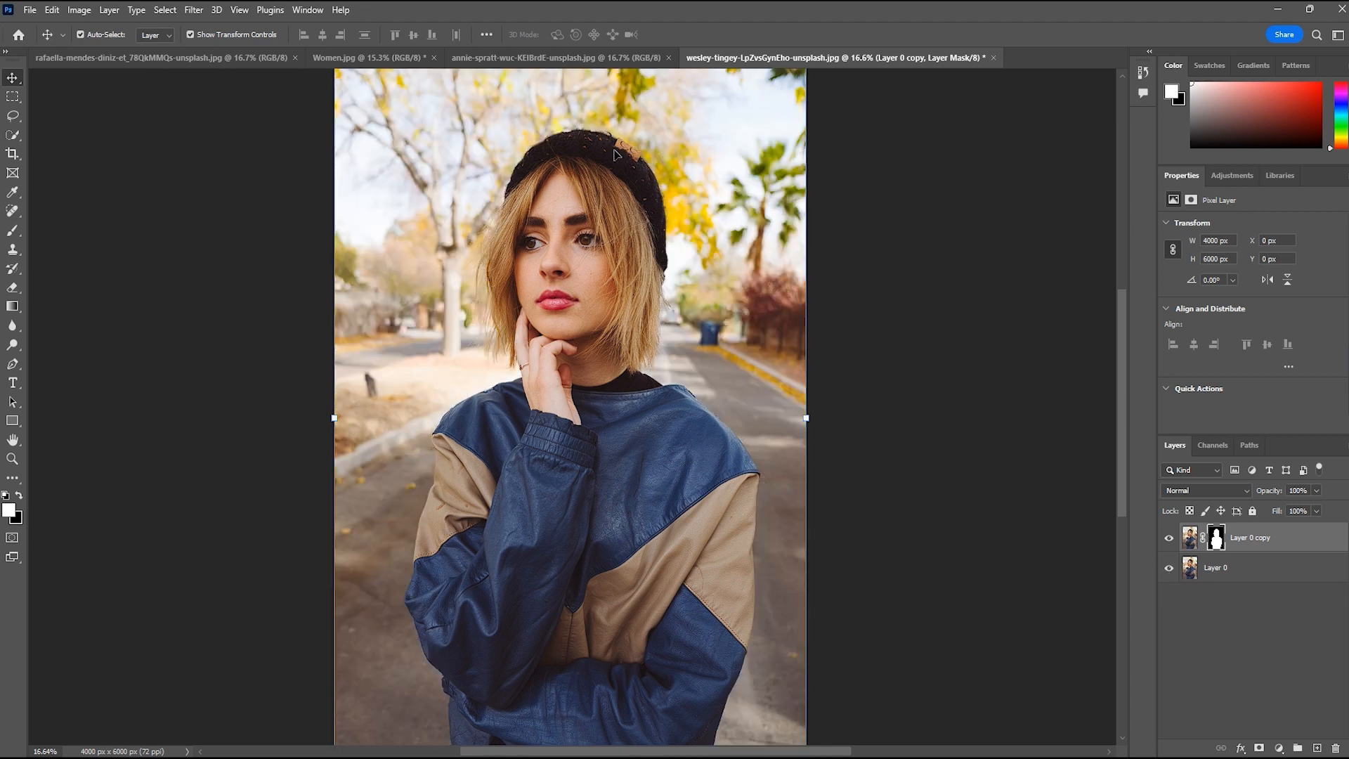
left_click(1170, 568)
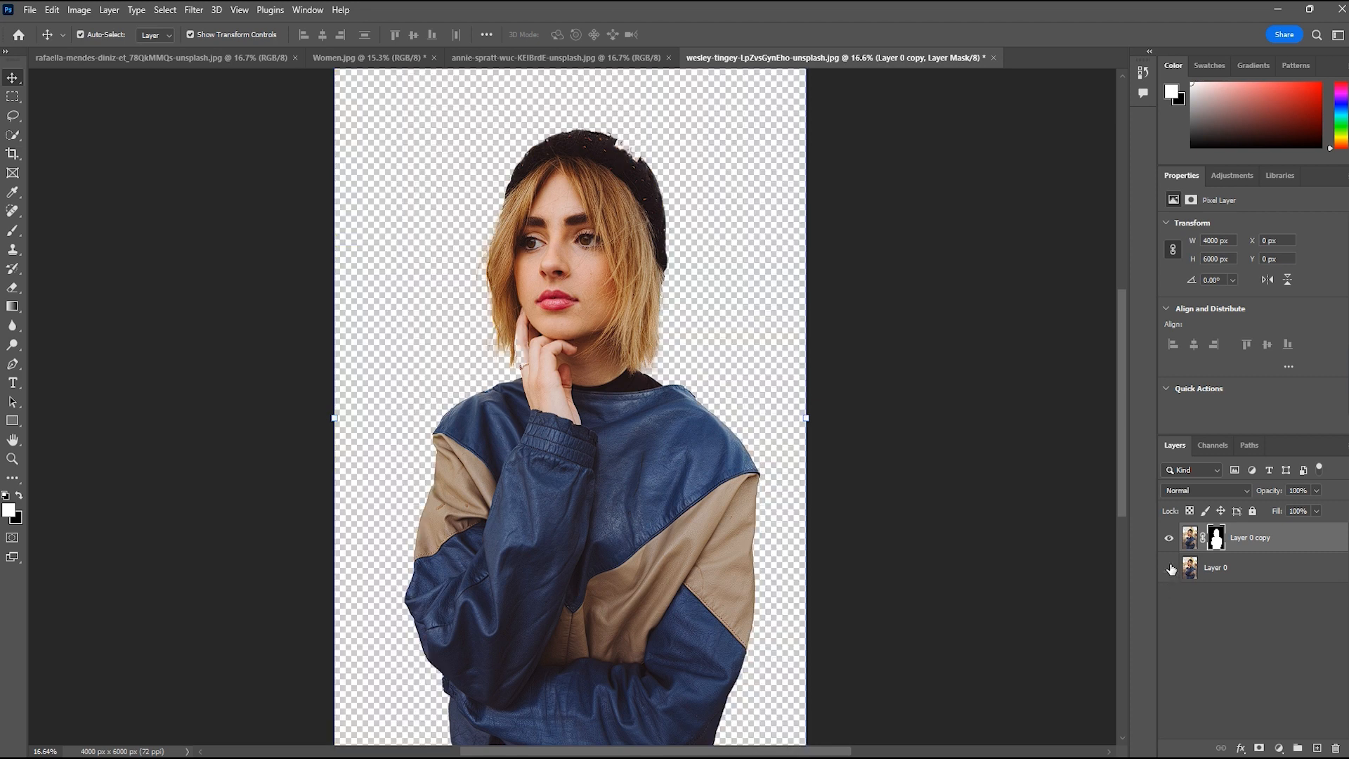
Restore the missing patch on the hat by painting white on the layer mask with a harder brush of 61 px
scroll(707, 302, "up", 5)
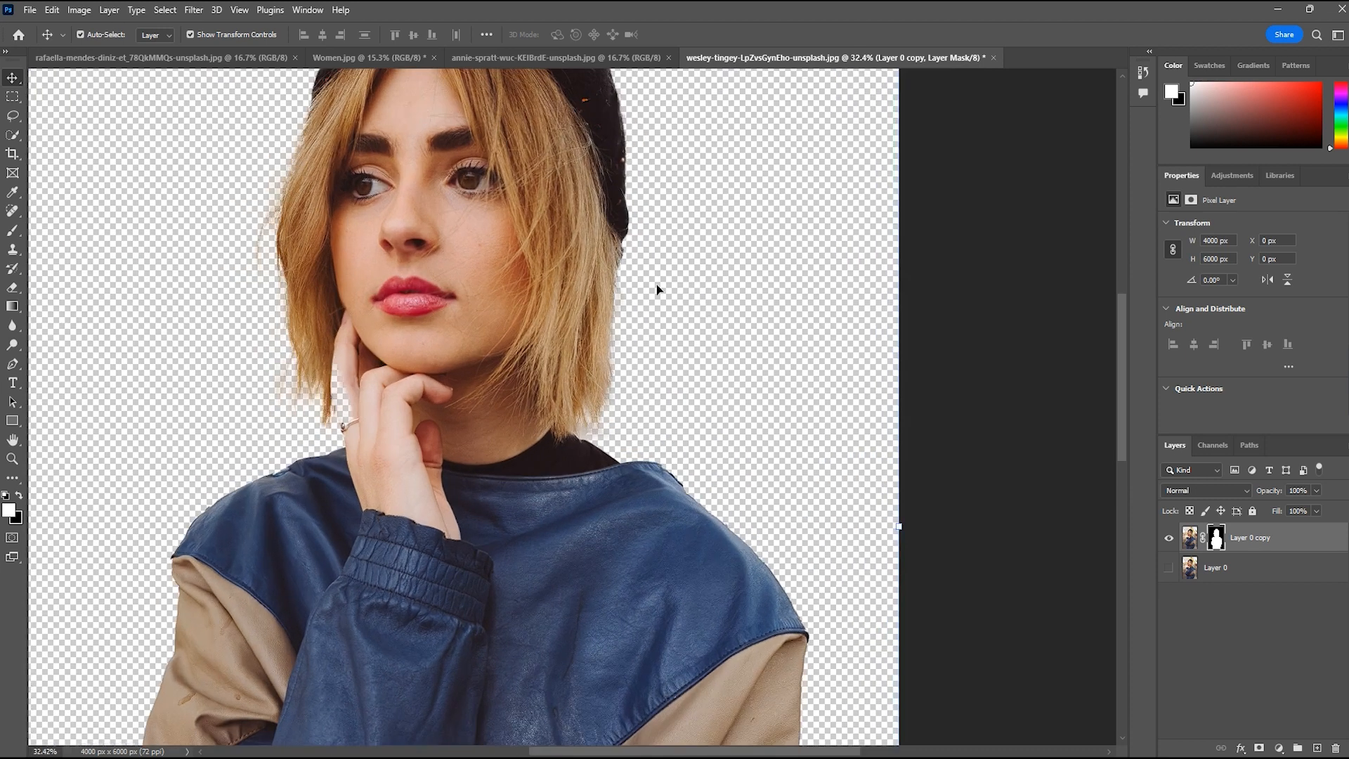
key("space")
left_click_drag(548, 241, 593, 458)
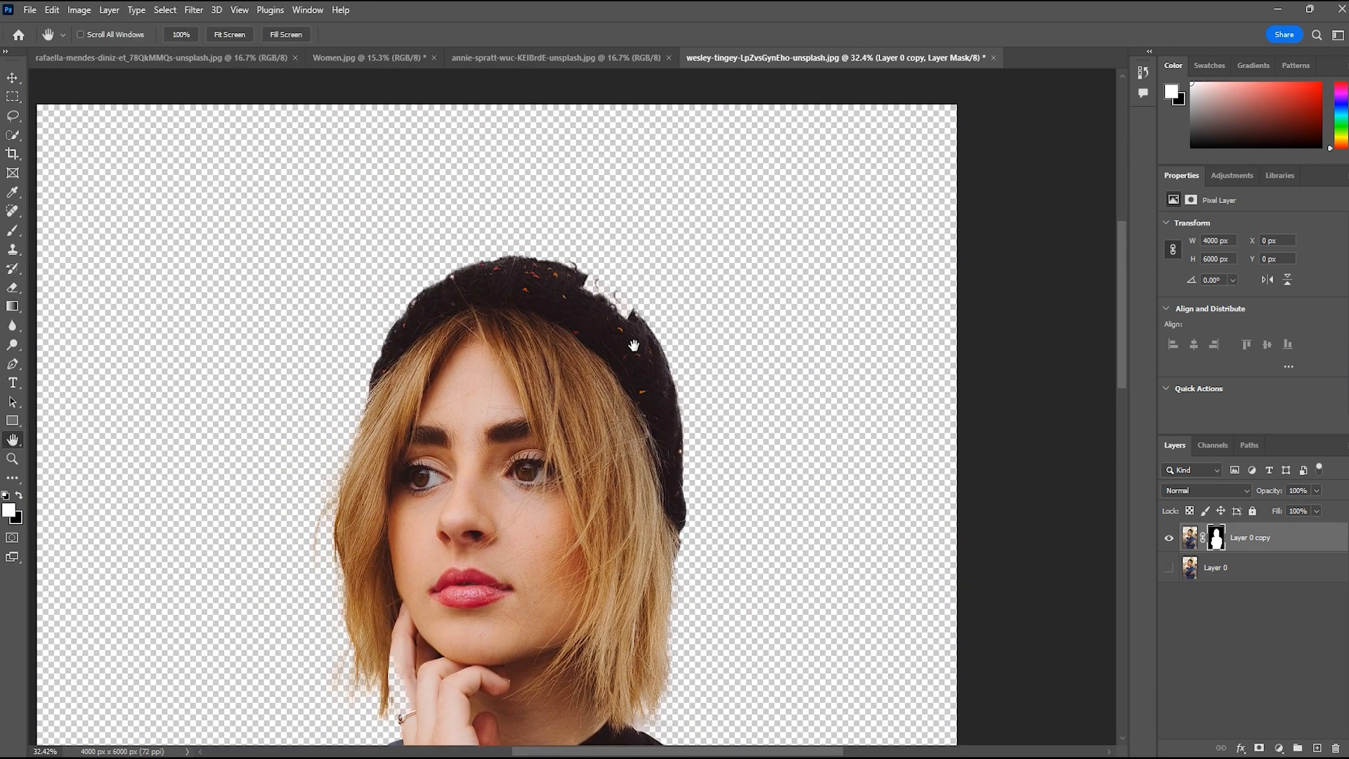
key("space")
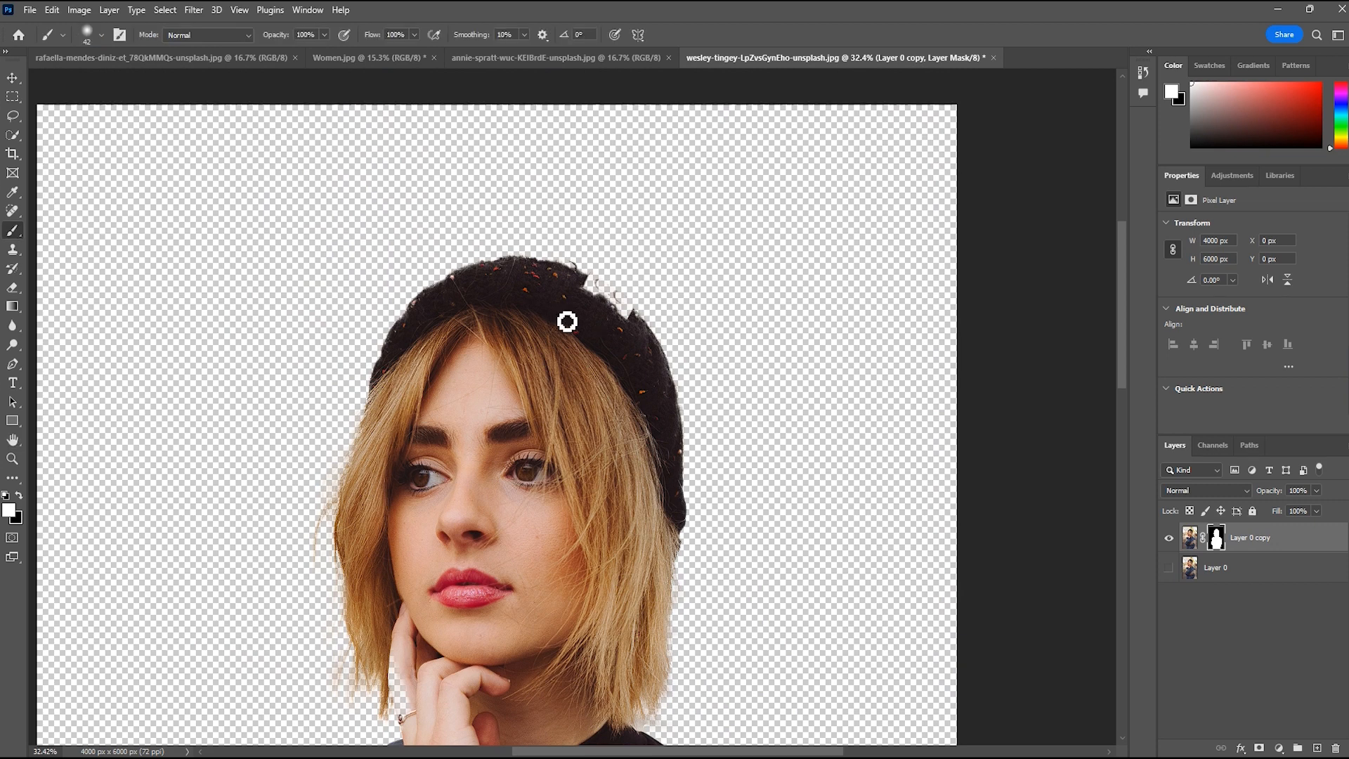
left_click_drag(603, 316, 613, 313)
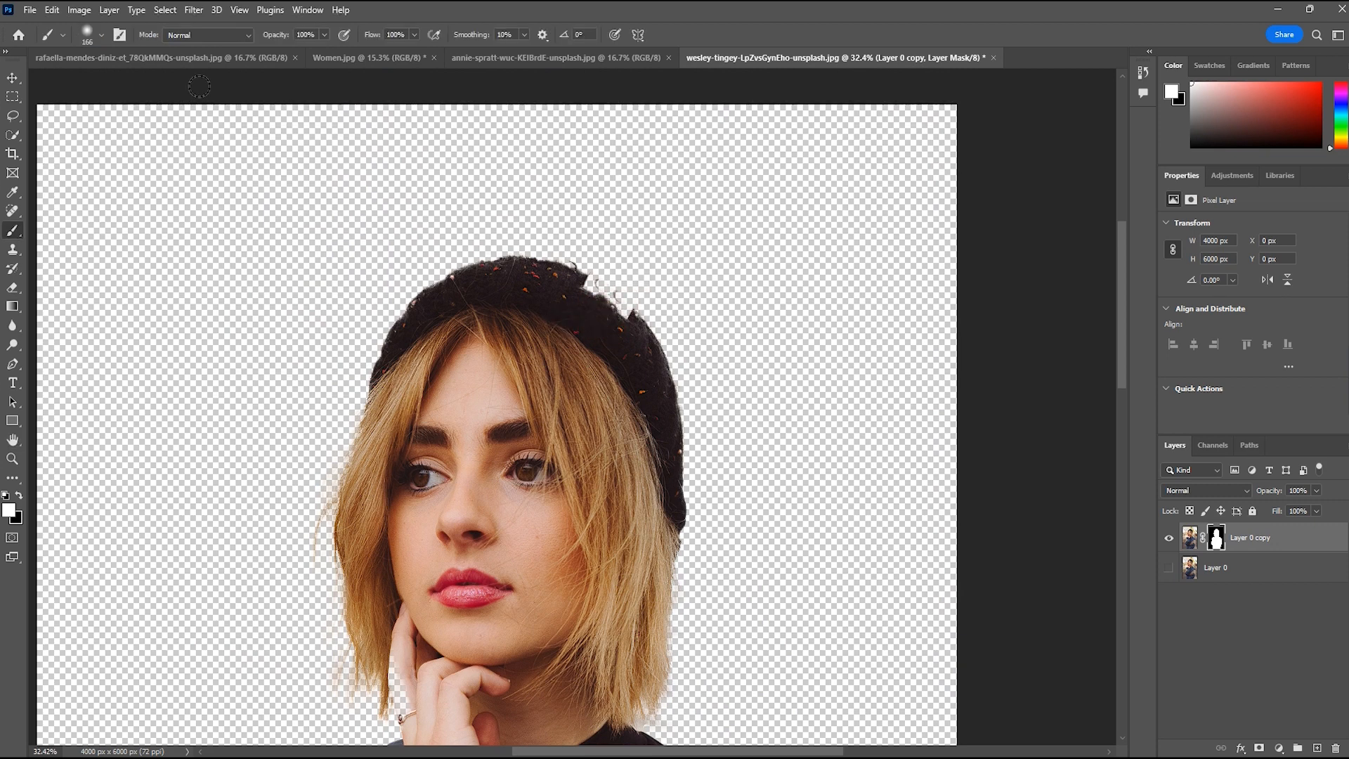
left_click(87, 34)
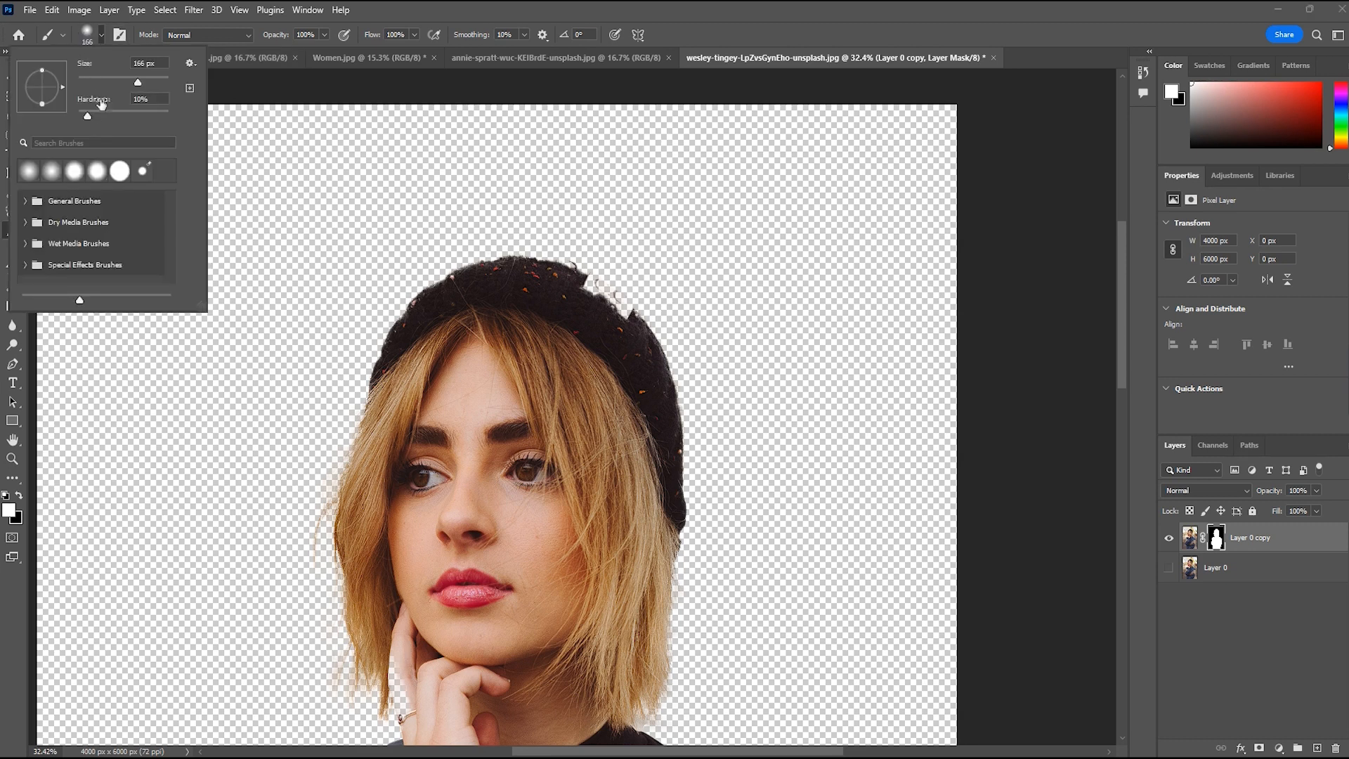
mouse_move(88, 116)
left_mouse_down()
mouse_move(134, 116)
mouse_move(117, 83)
mouse_move(81, 83)
mouse_move(92, 83)
left_mouse_up()
left_click(587, 283)
mouse_move(587, 283)
left_mouse_down()
mouse_move(637, 323)
mouse_move(586, 281)
left_mouse_up()
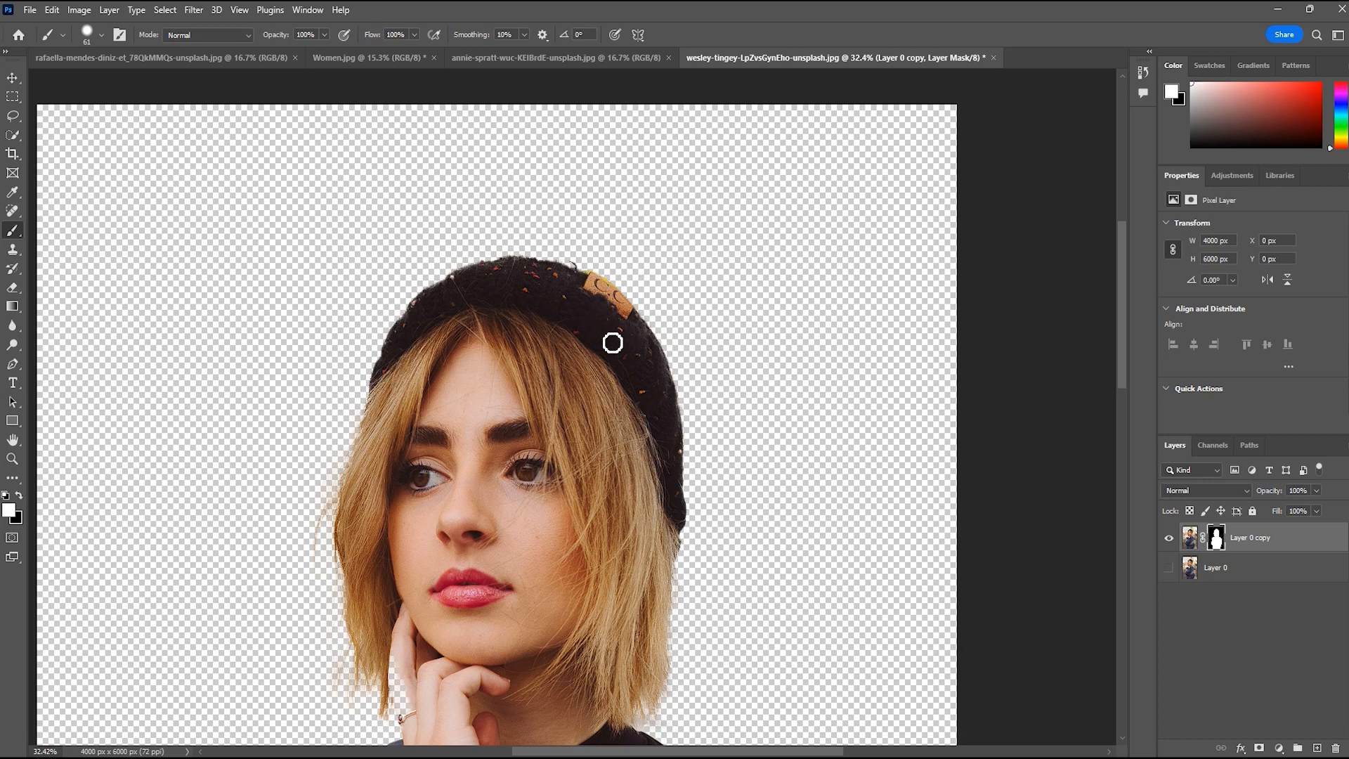
Compare the repaired hat with the original photo by showing and hiding Layer 0, and check the whole cutout
left_click(1169, 568)
left_click(1168, 568)
left_click(1169, 570)
left_click(1169, 570)
scroll(661, 340, "down", 3)
scroll(660, 340, "down", 1)
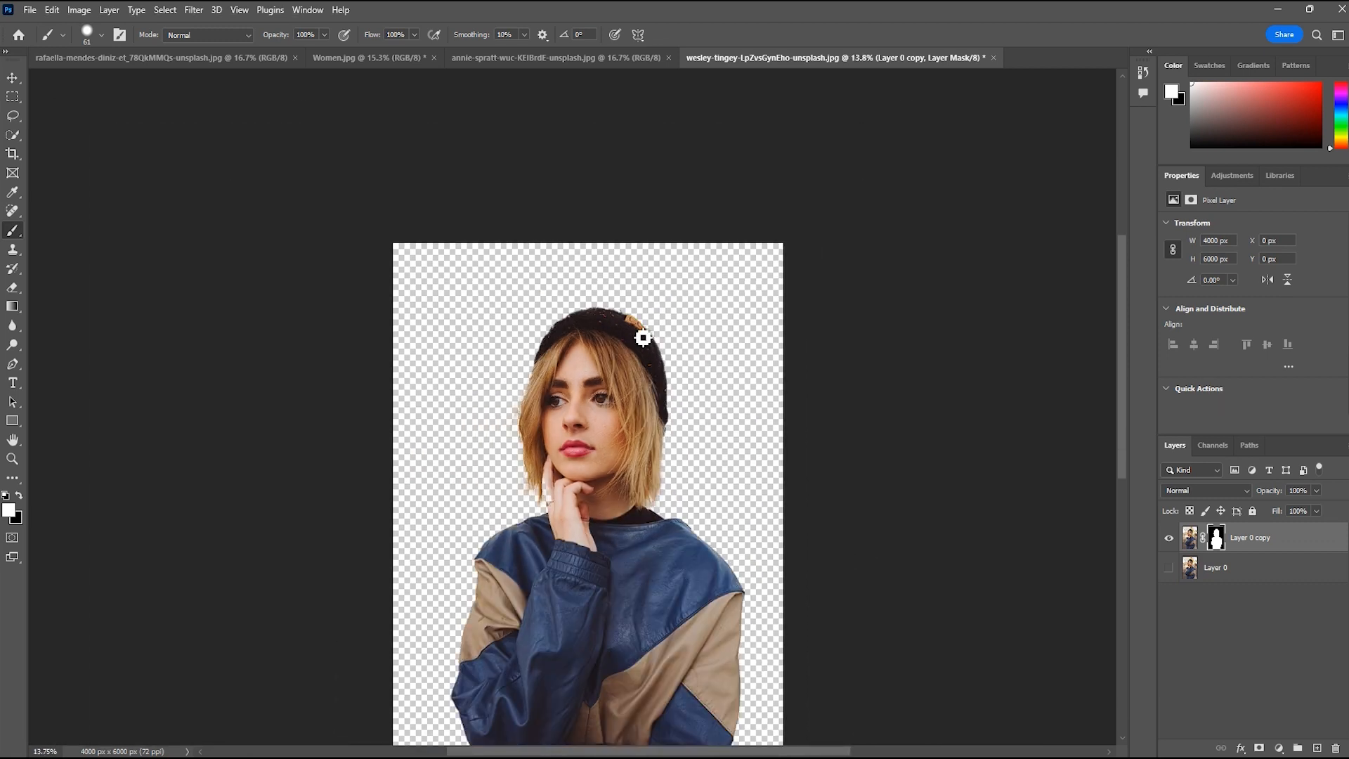
scroll(642, 337, "down", 2)
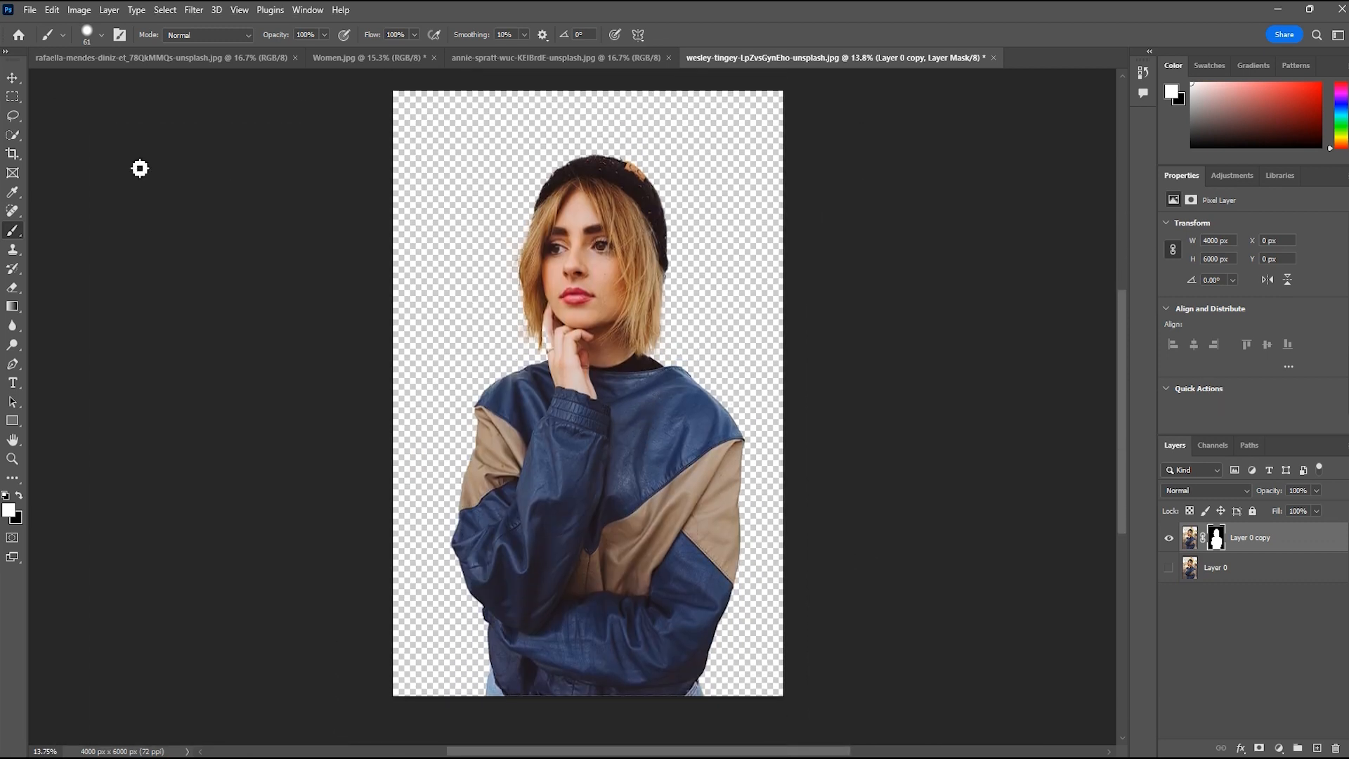
Select the woman with the Object Selection Tool and open the selection in Select and Mask
left_click(7, 77)
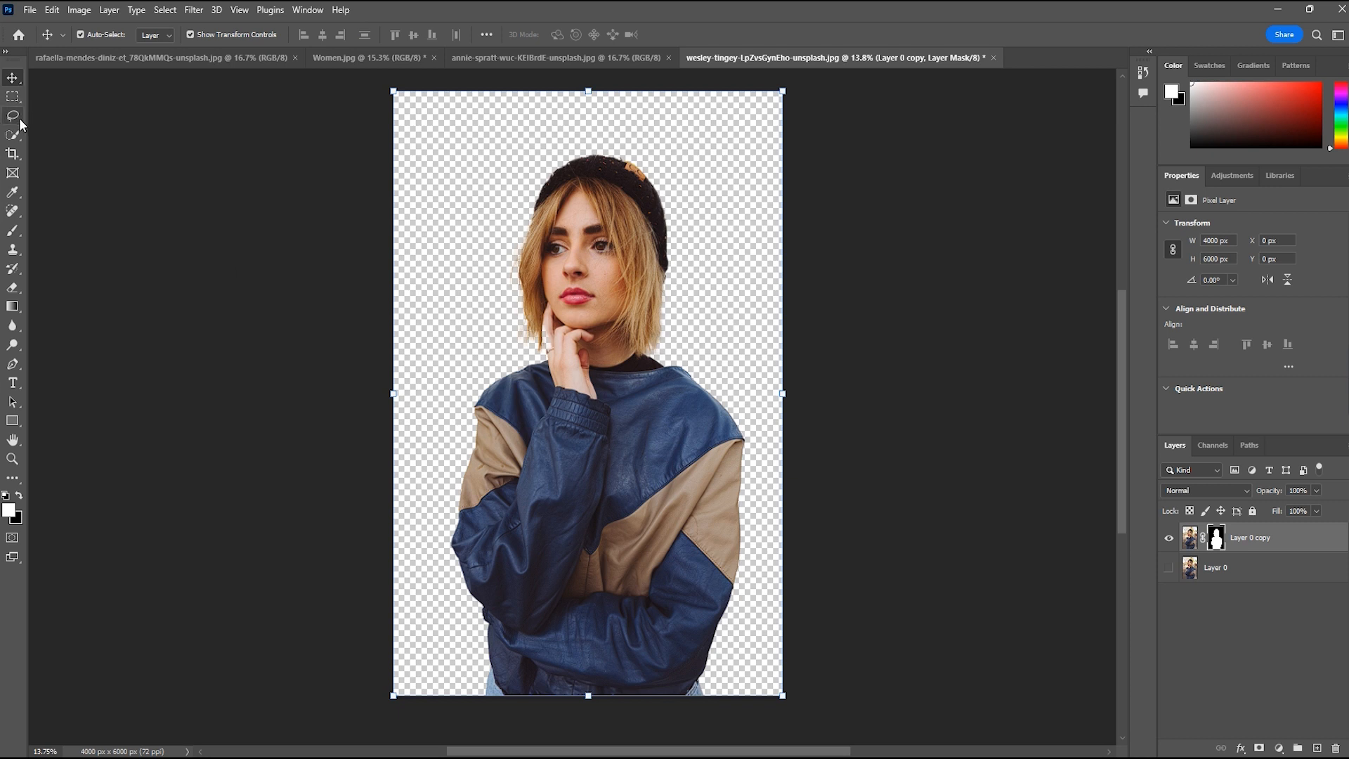
left_click(21, 137)
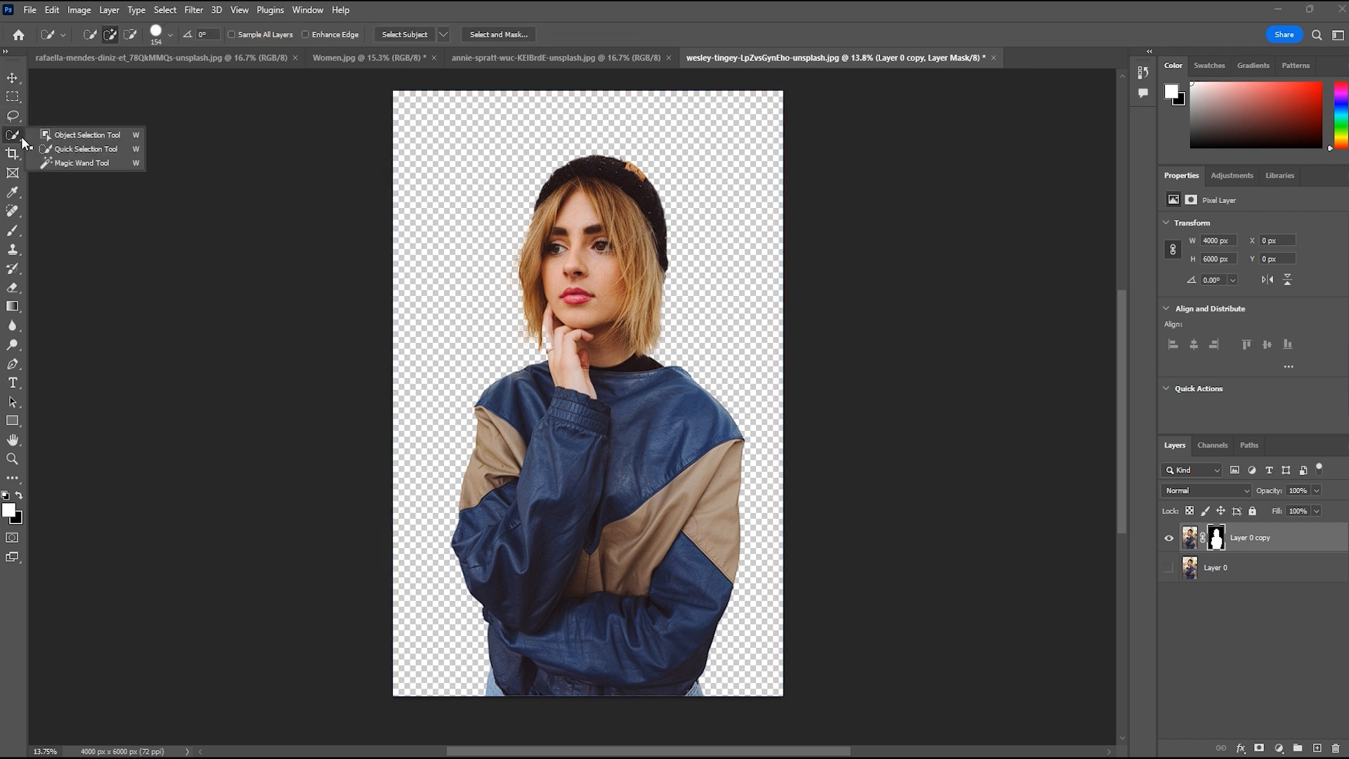
left_click(93, 133)
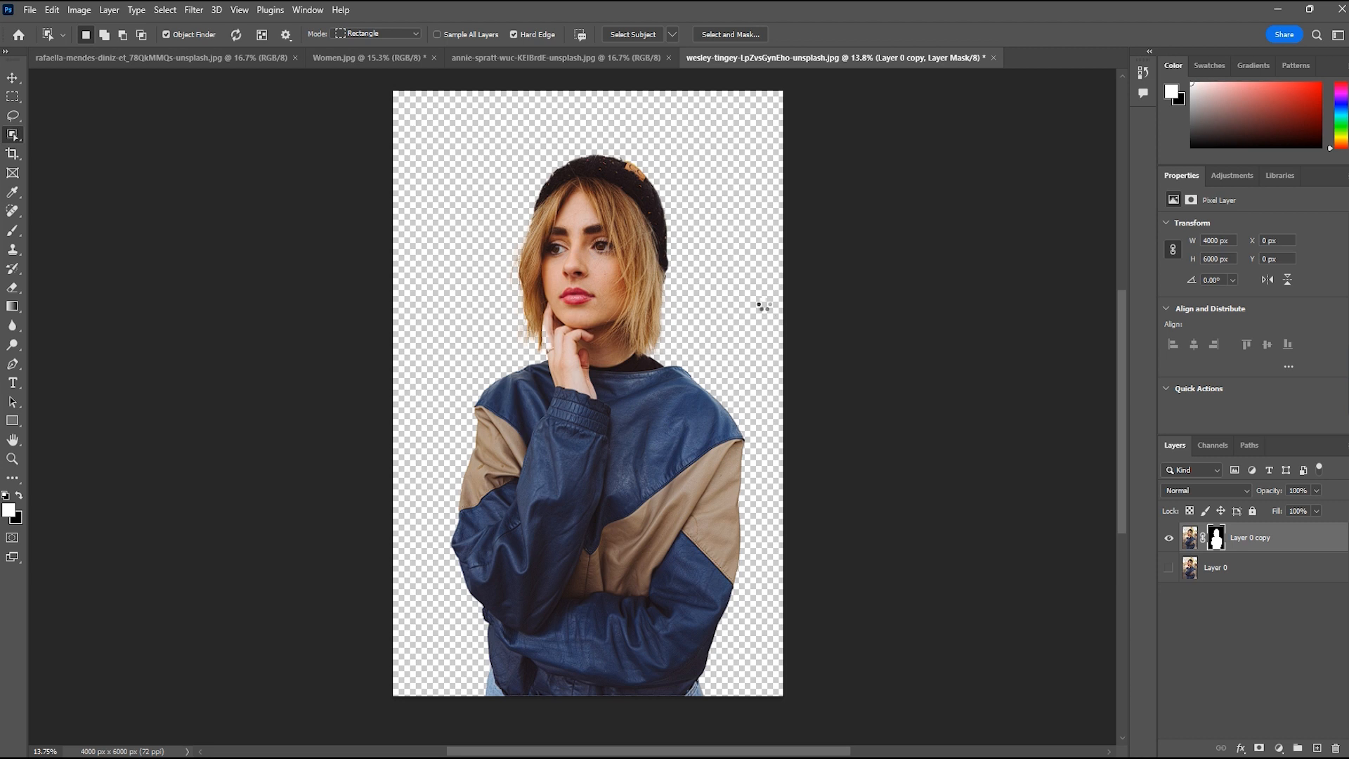
left_click(596, 320)
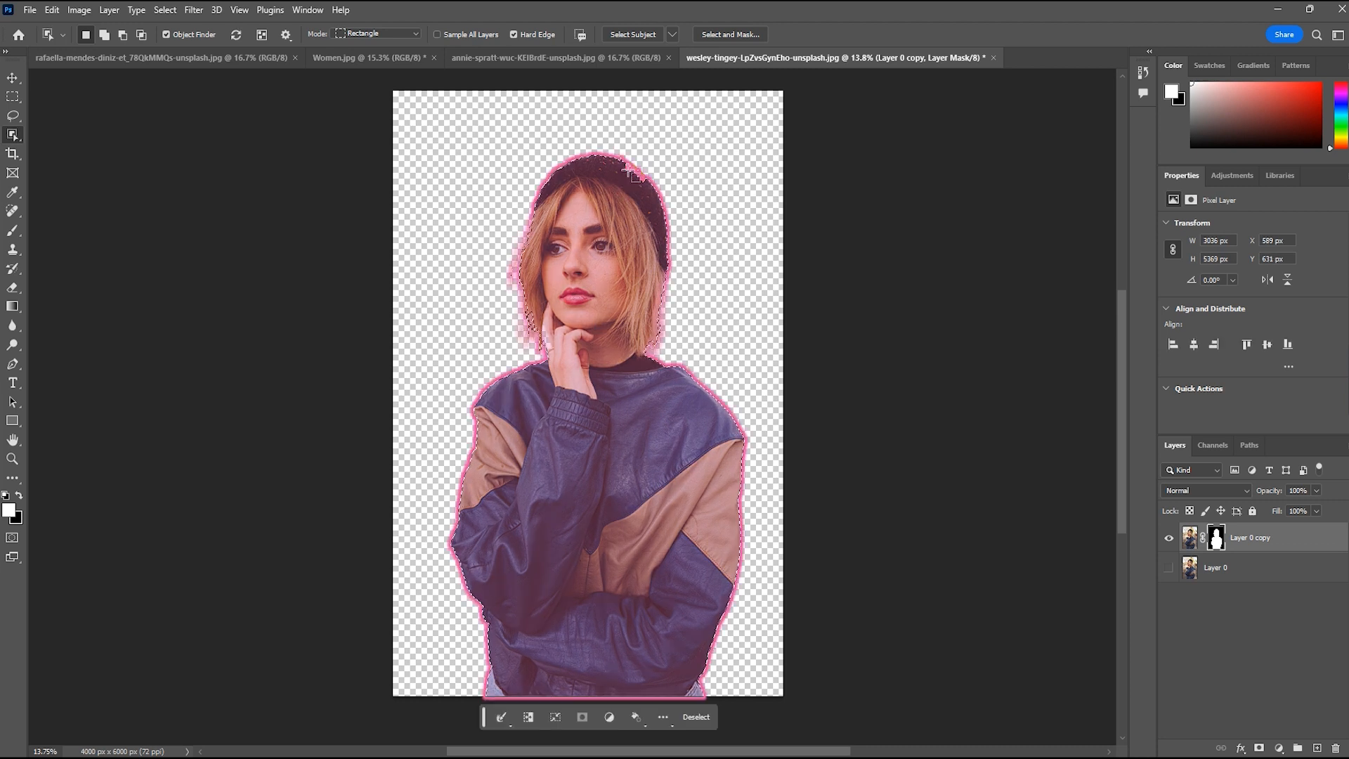
left_click(718, 35)
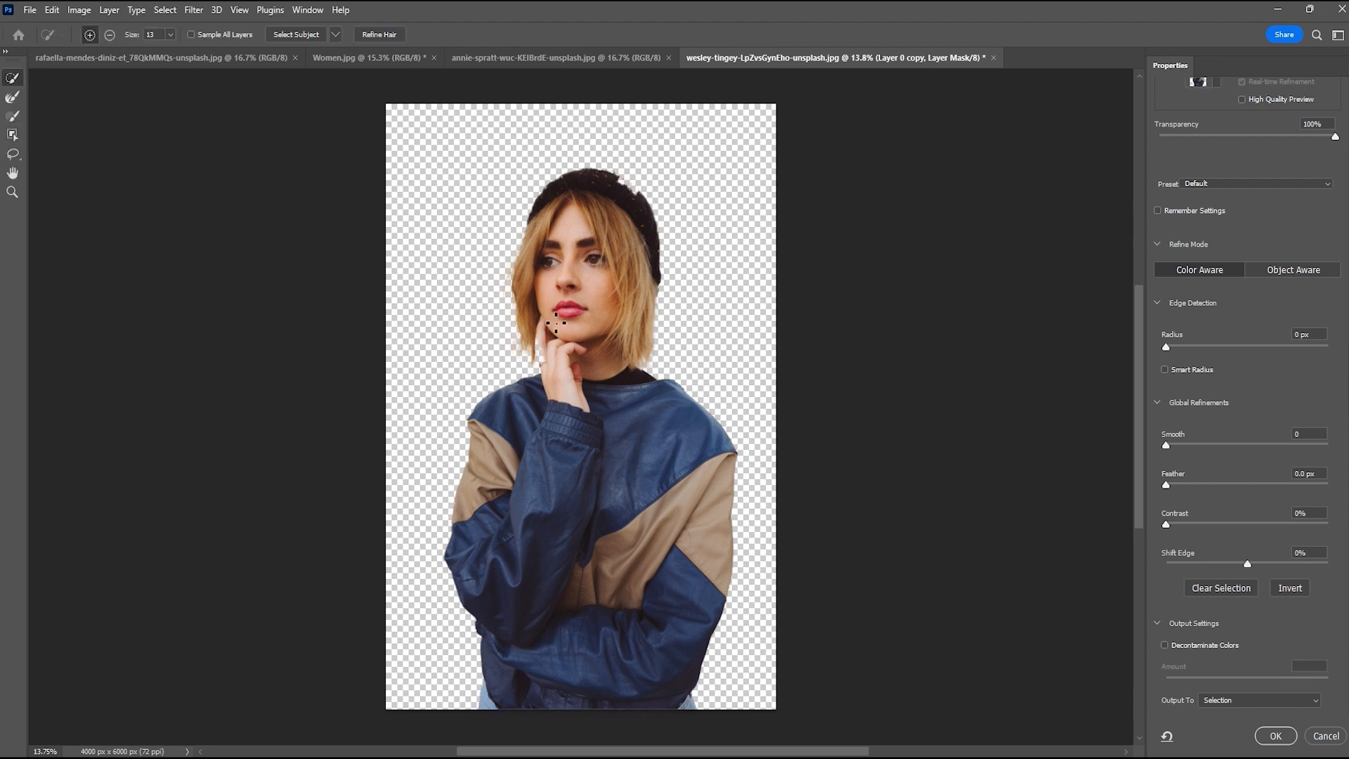
Add the missing hat patch to the selection by painting over it with the Brush at size 171
scroll(654, 359, "up", 3)
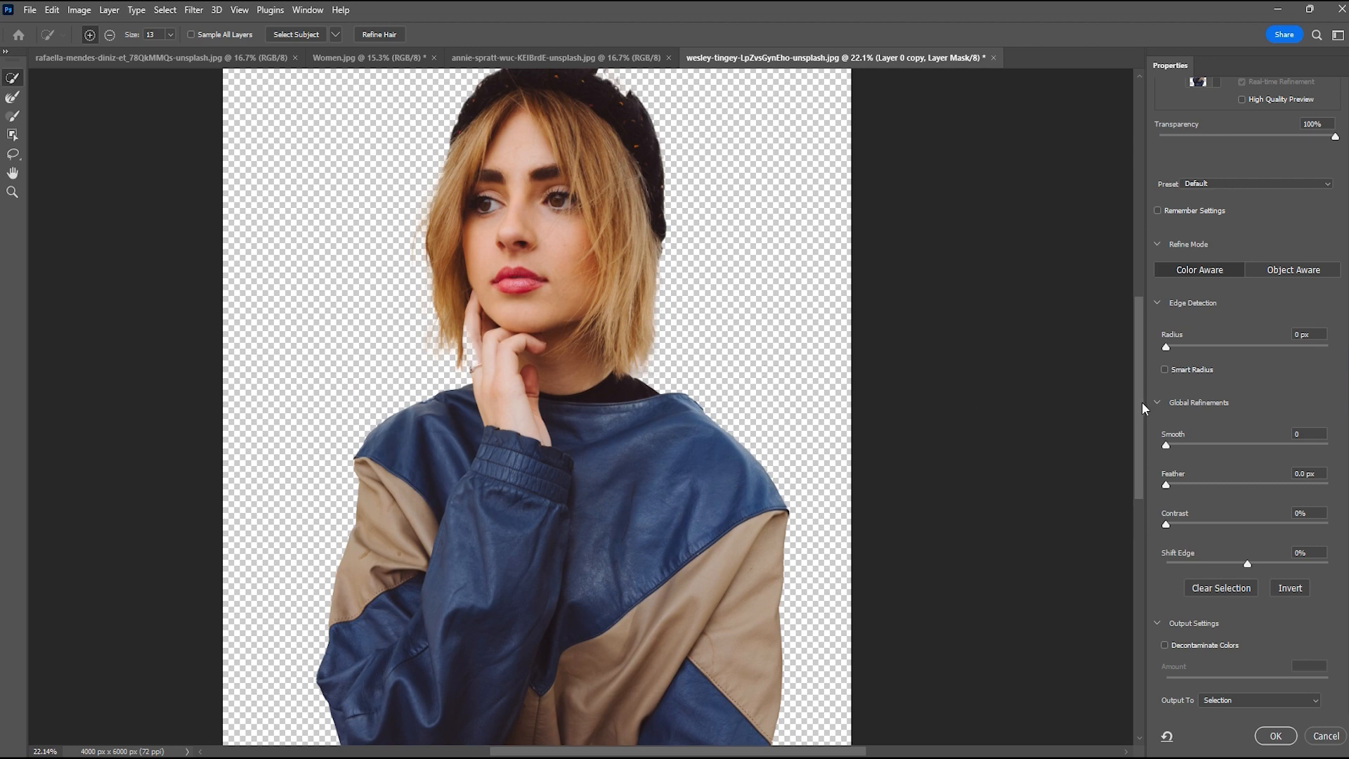
left_click_drag(1141, 402, 1142, 310)
scroll(647, 406, "up", 2)
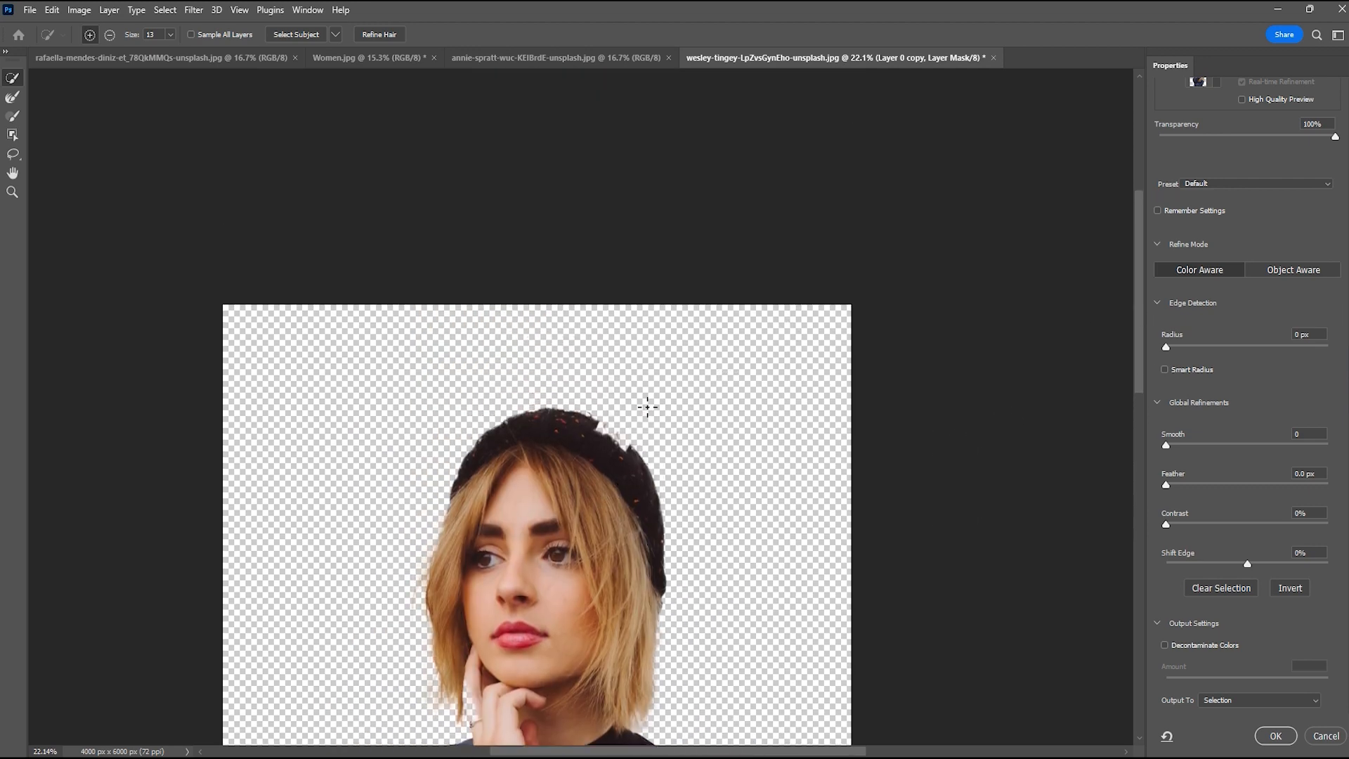
scroll(629, 447, "up", 4, "alt")
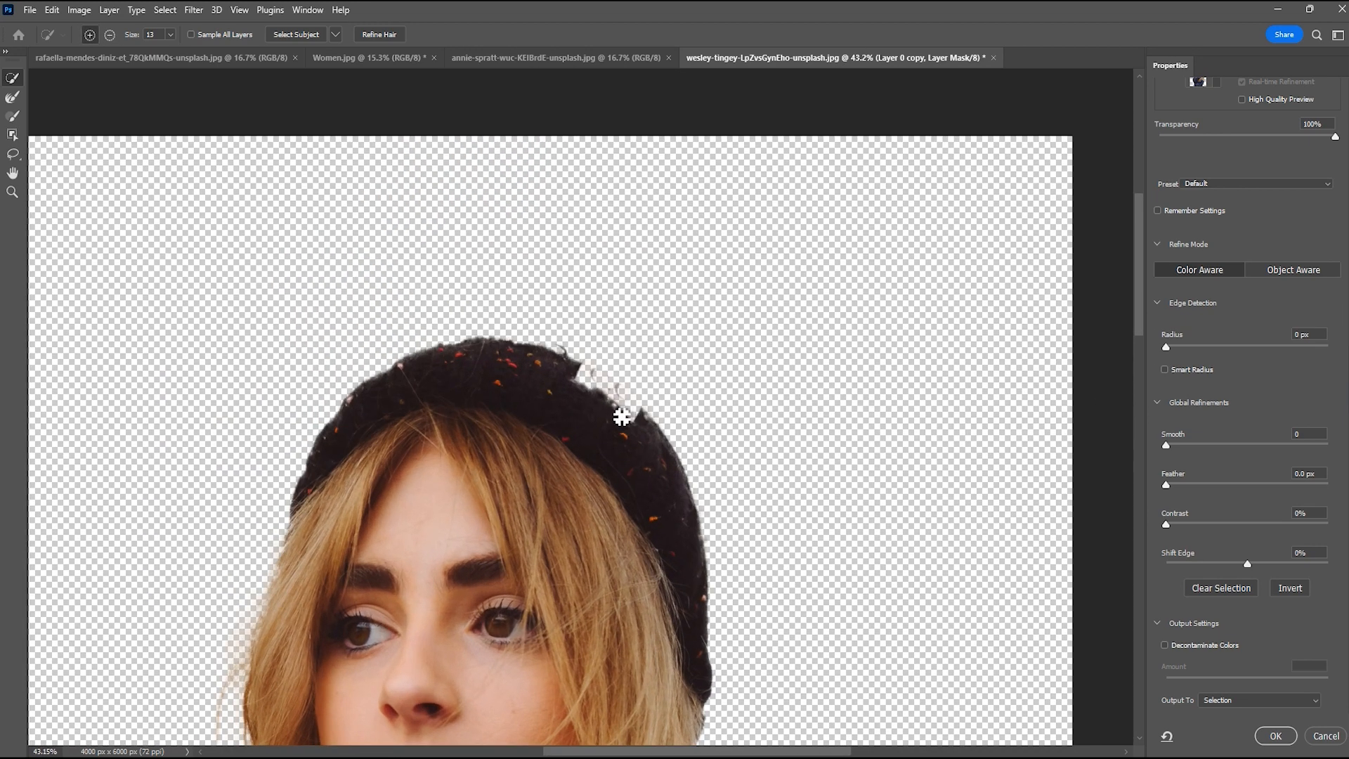
key("b")
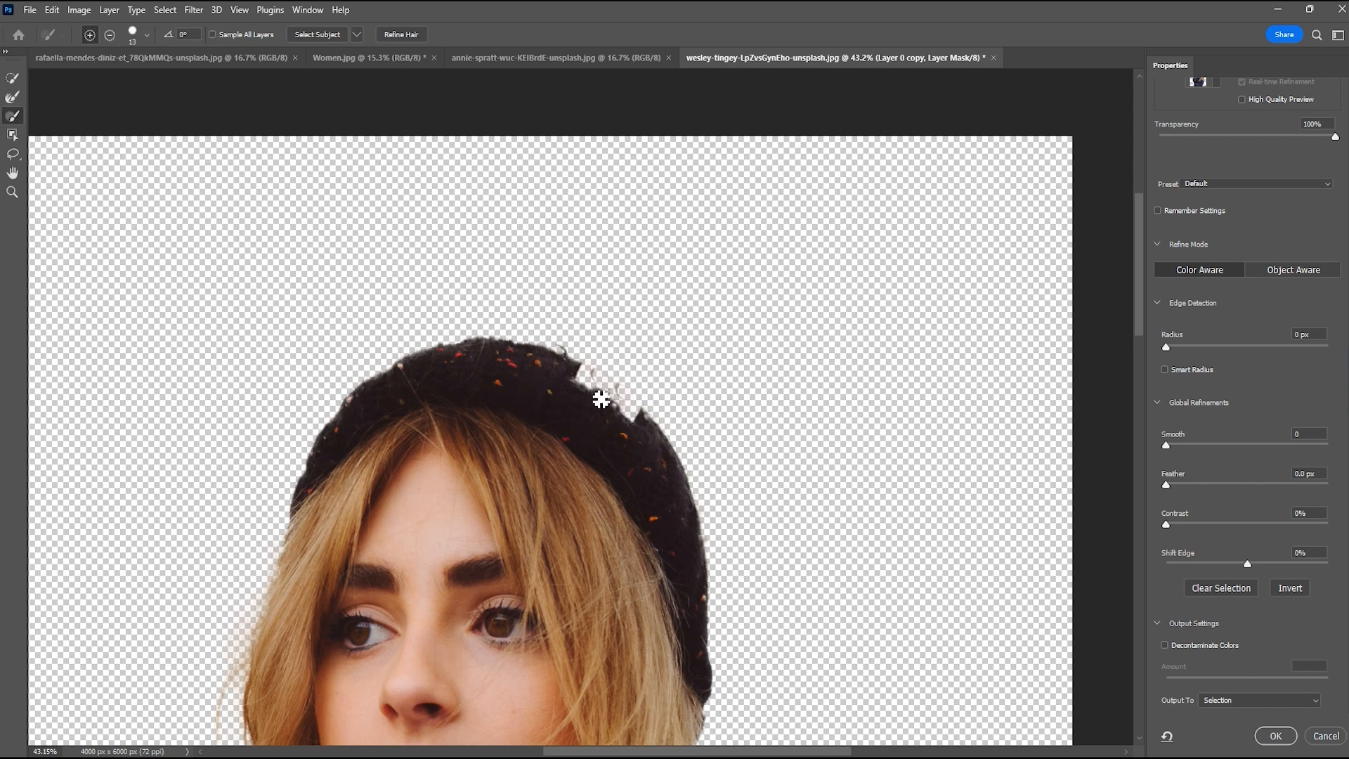
mouse_move(585, 381)
left_mouse_down()
mouse_move(623, 385)
mouse_move(607, 367)
mouse_move(568, 390)
mouse_move(555, 371)
mouse_move(607, 421)
mouse_move(563, 377)
left_mouse_up()
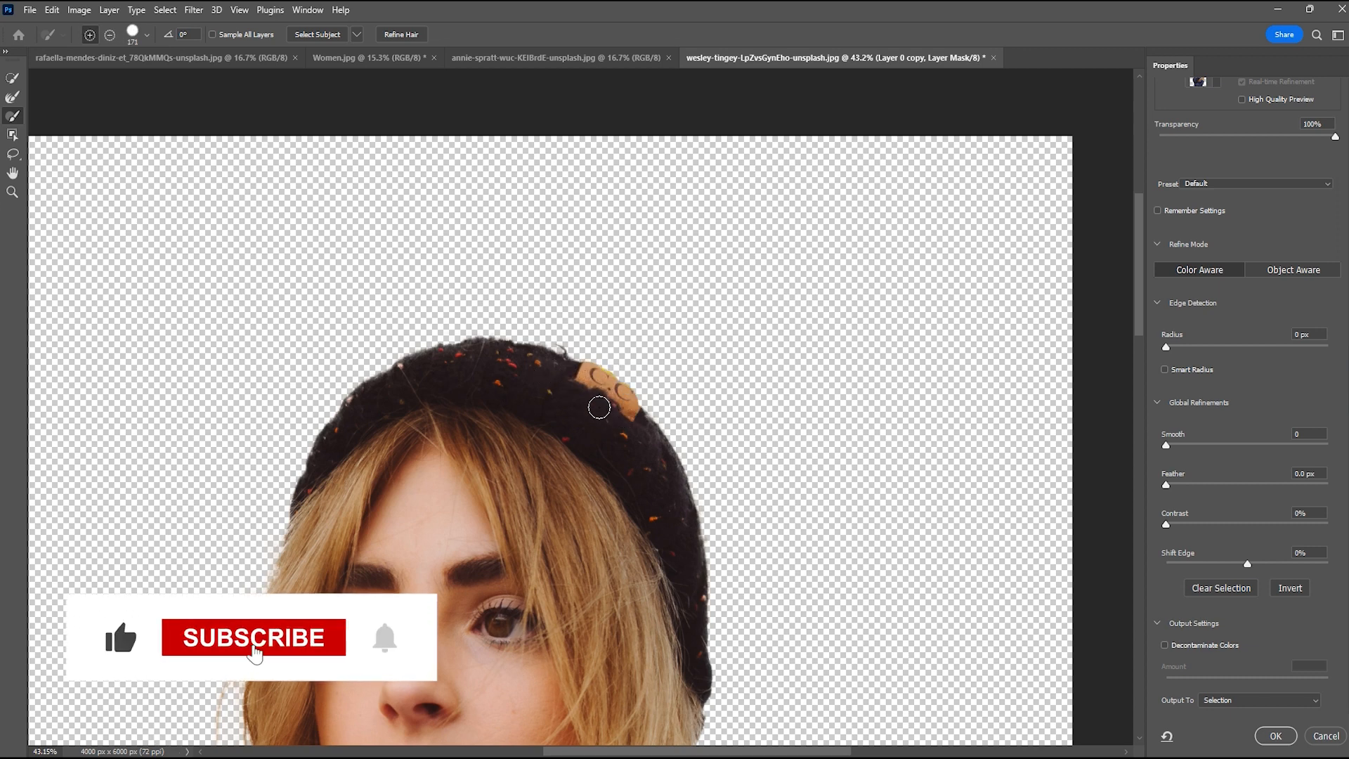
Switch Decontaminate Colors on at 100% and off again to compare the fringes around the hair
scroll(636, 444, "down", 3)
scroll(639, 449, "down", 1)
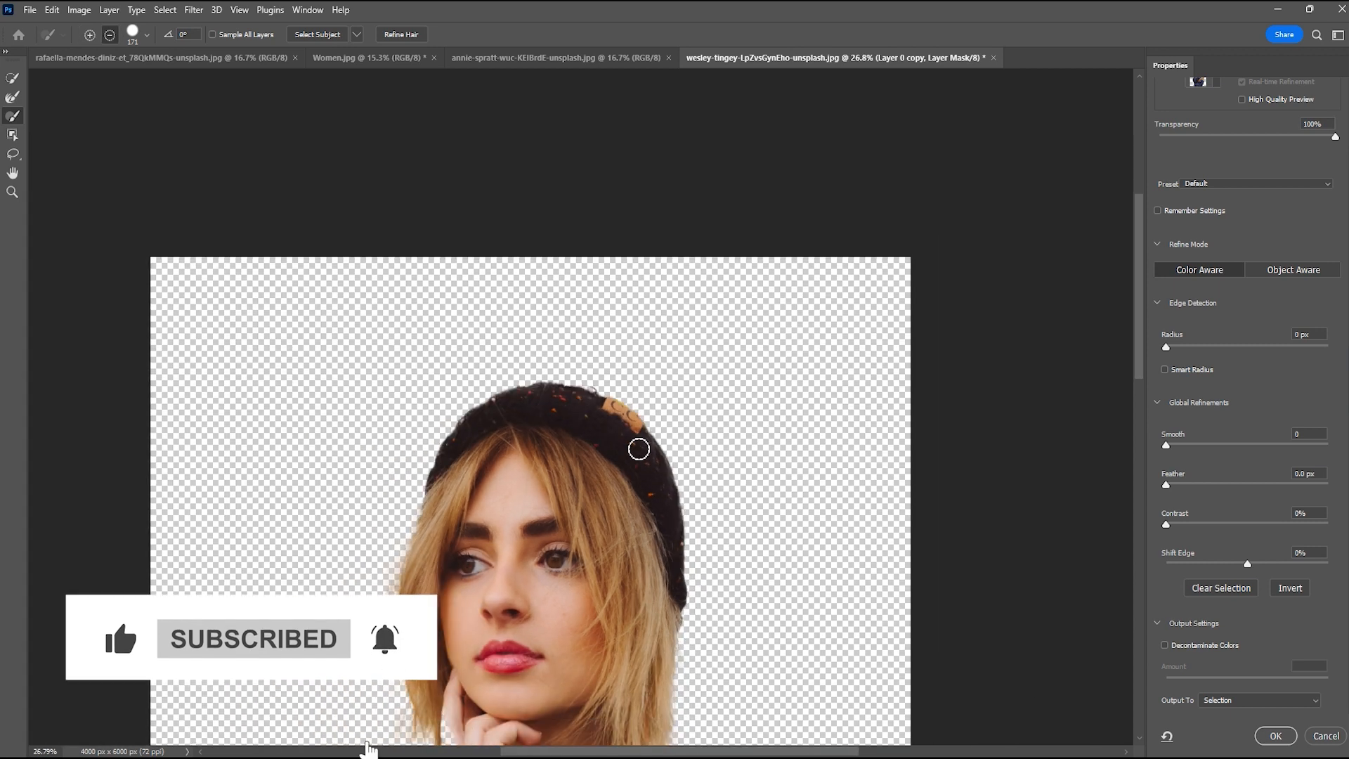
scroll(729, 466, "down", 2)
scroll(728, 467, "down", 3)
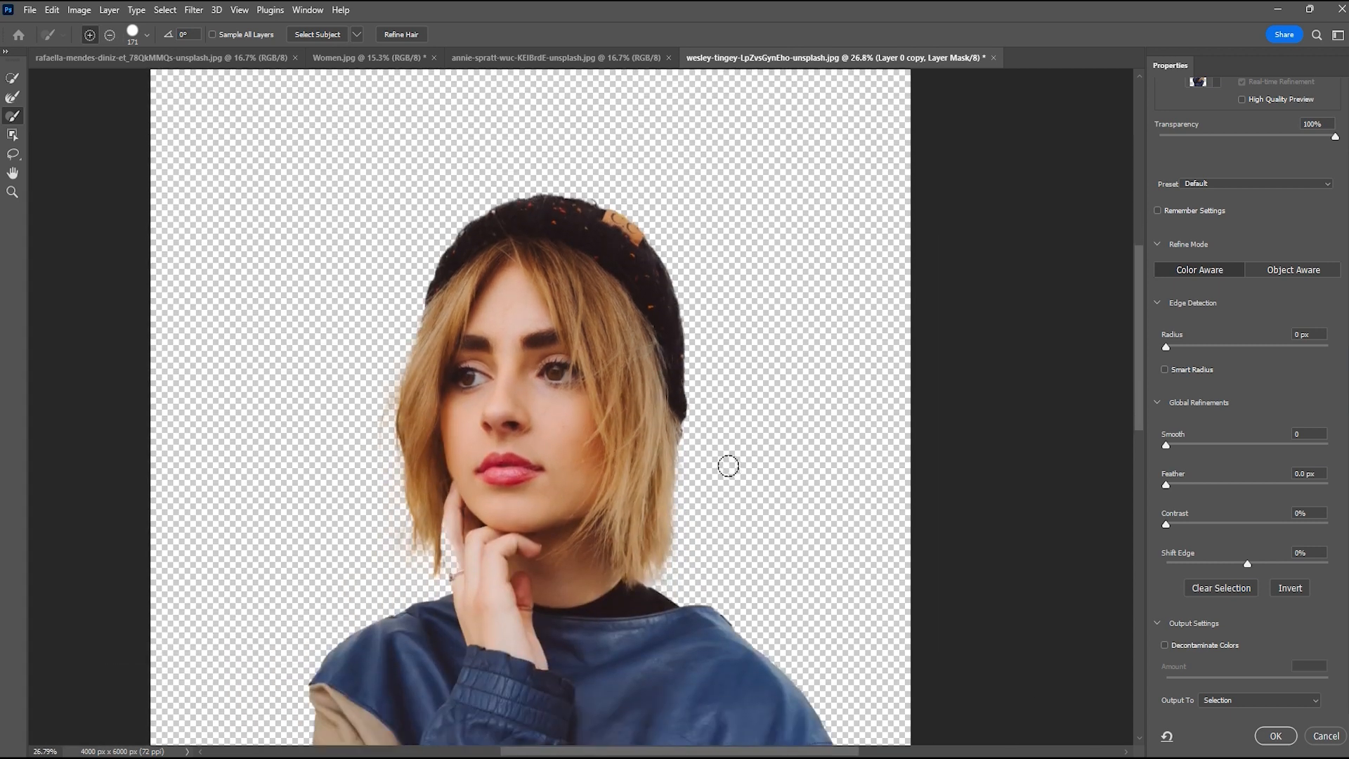
scroll(729, 468, "down", 1)
scroll(731, 469, "down", 1)
scroll(732, 470, "down", 2)
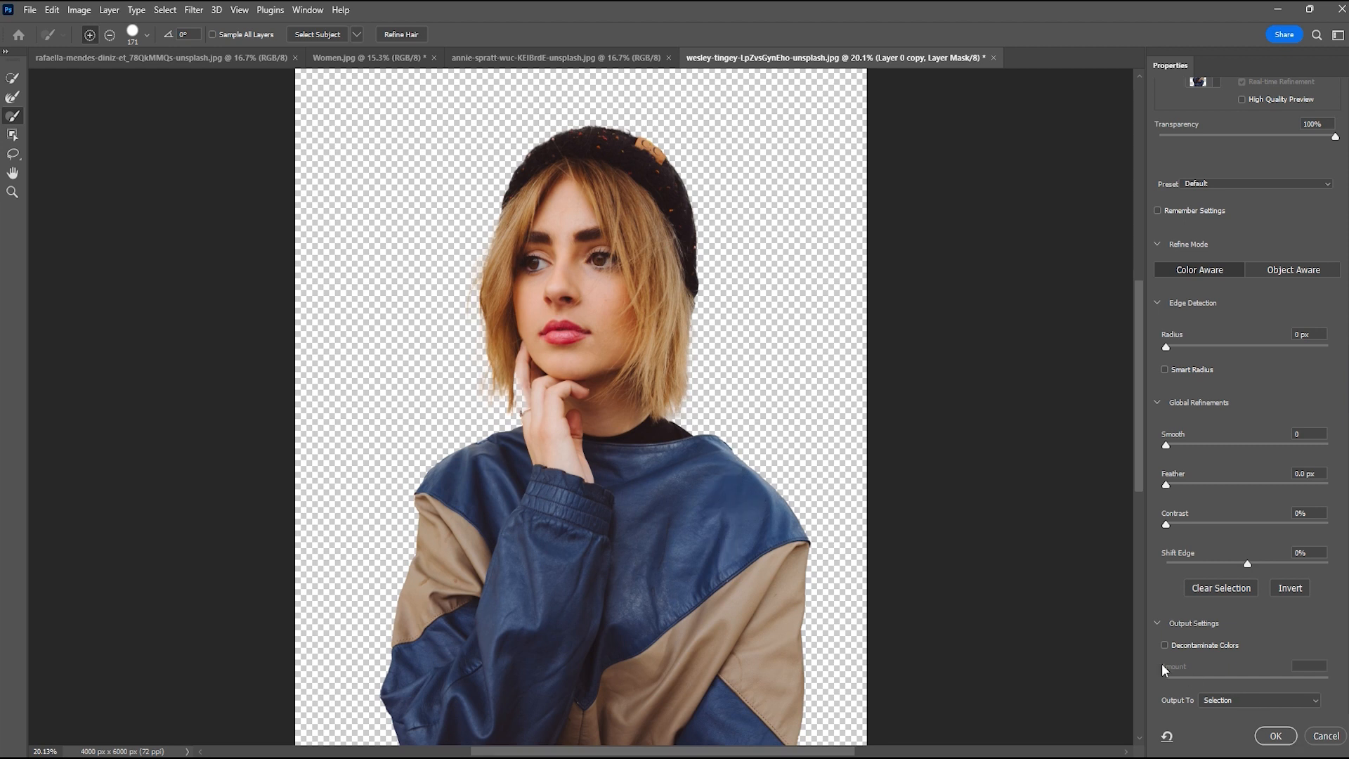
left_click(1165, 645)
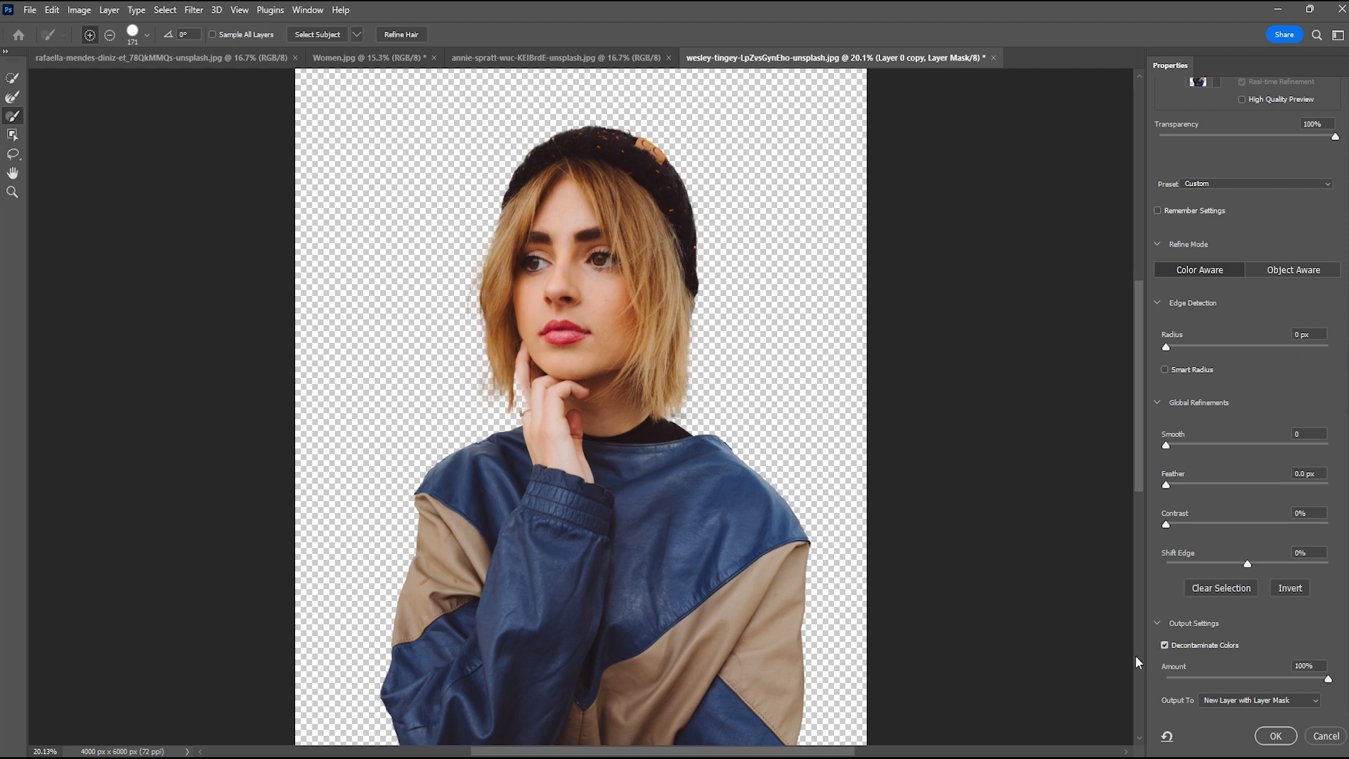
scroll(484, 388, "up", 5)
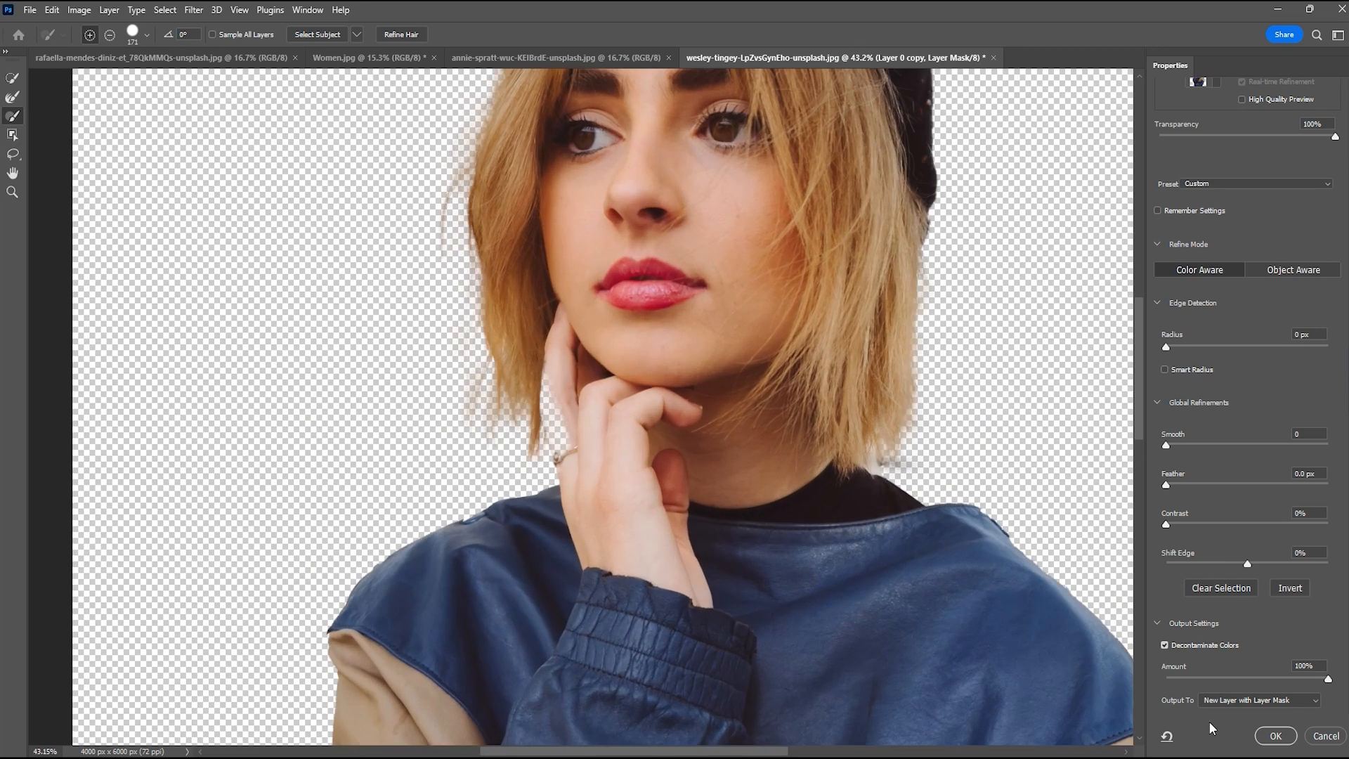
left_click(1163, 646)
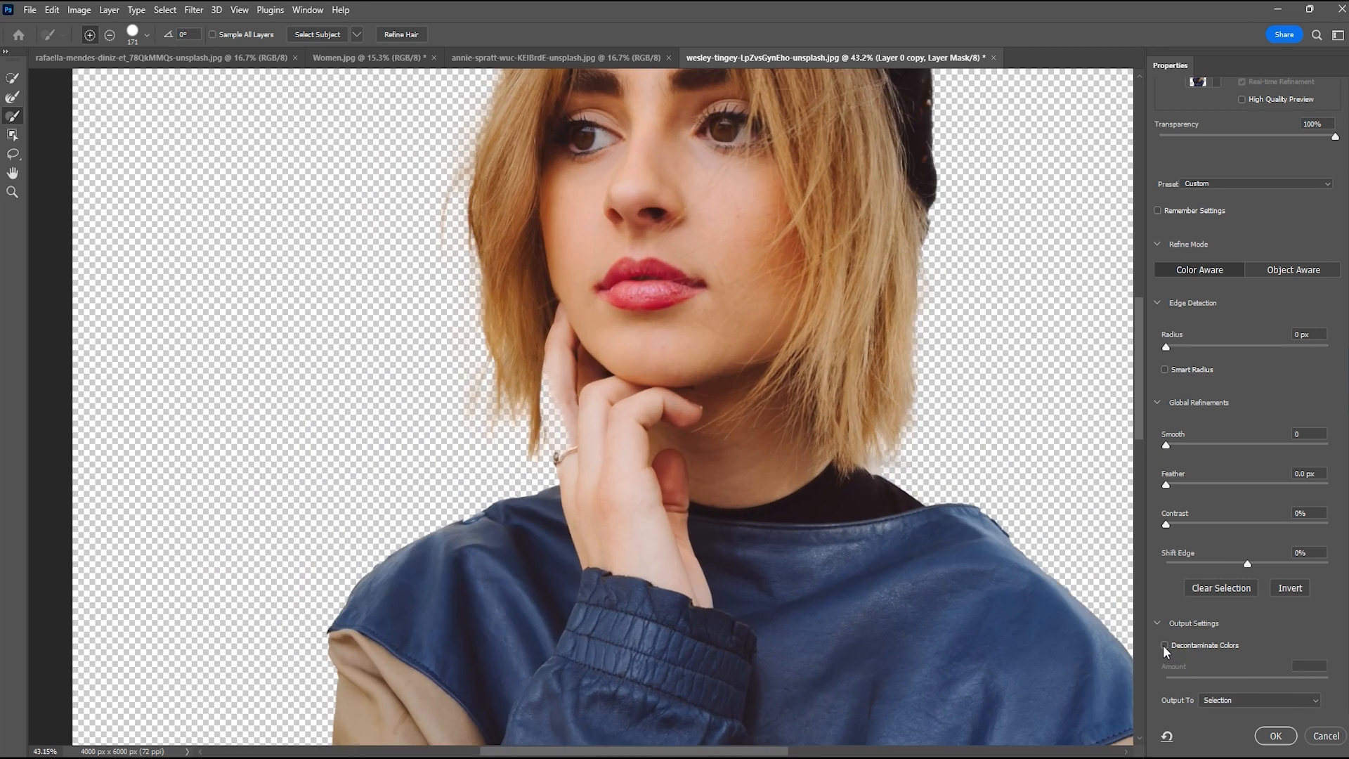
Toggle Decontaminate Colors several times to compare the hair edges and the hand, leaving it on at 100%
left_click(1164, 646)
left_click(1164, 646)
left_click(1164, 645)
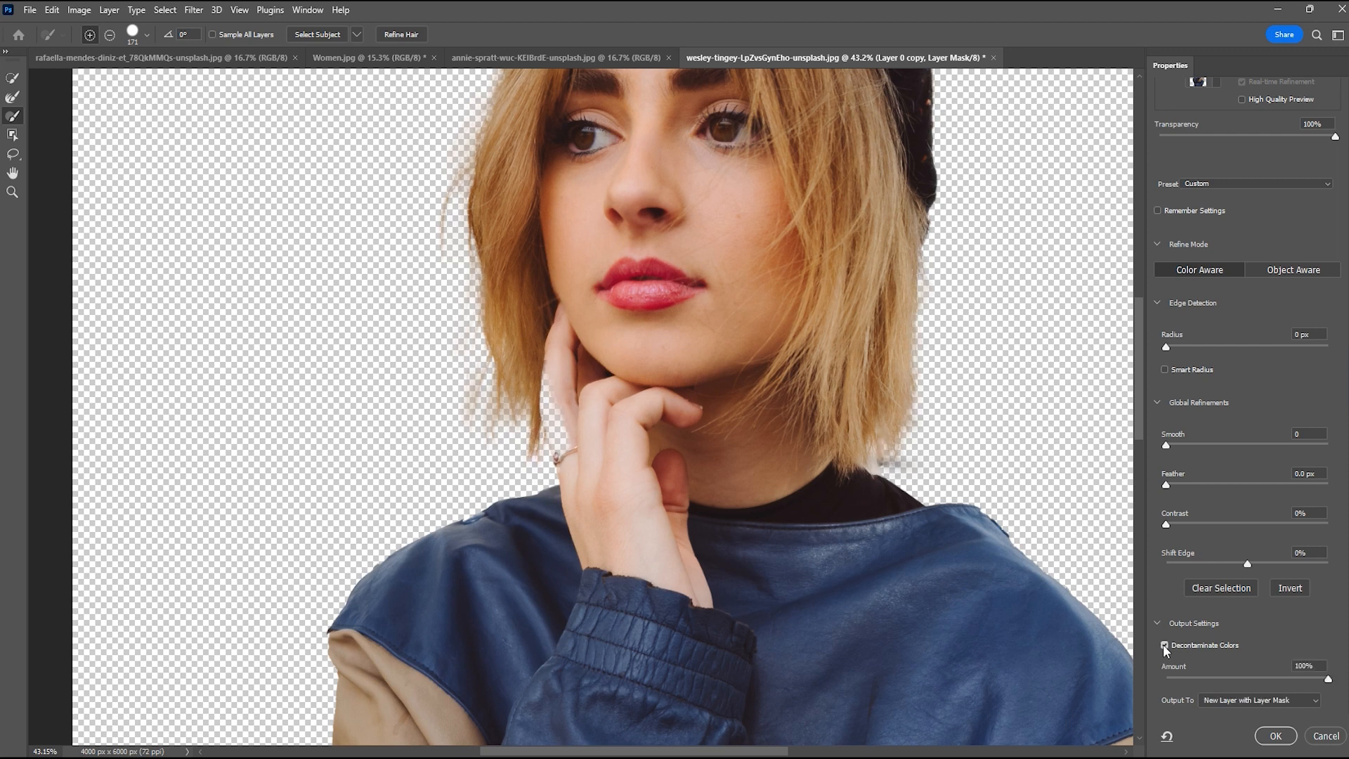
left_click(1164, 645)
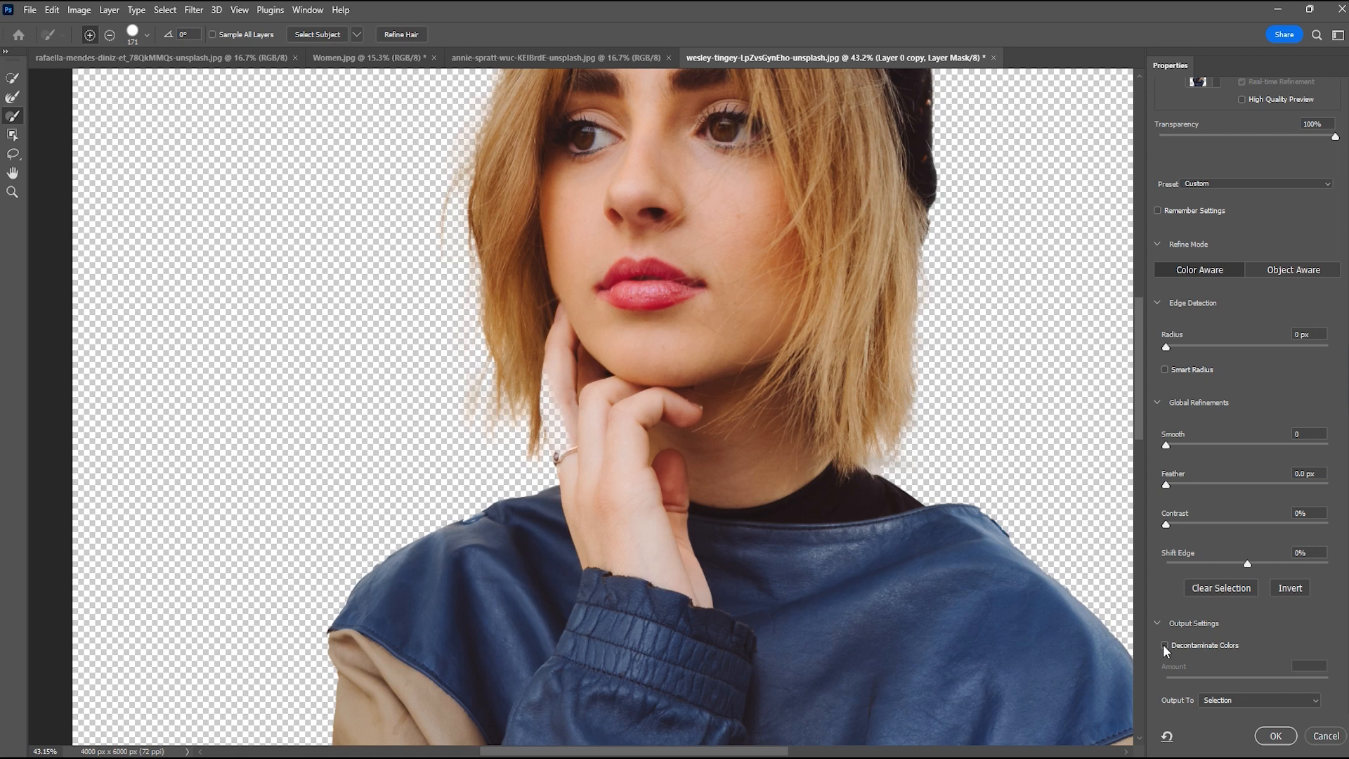
left_click(1164, 644)
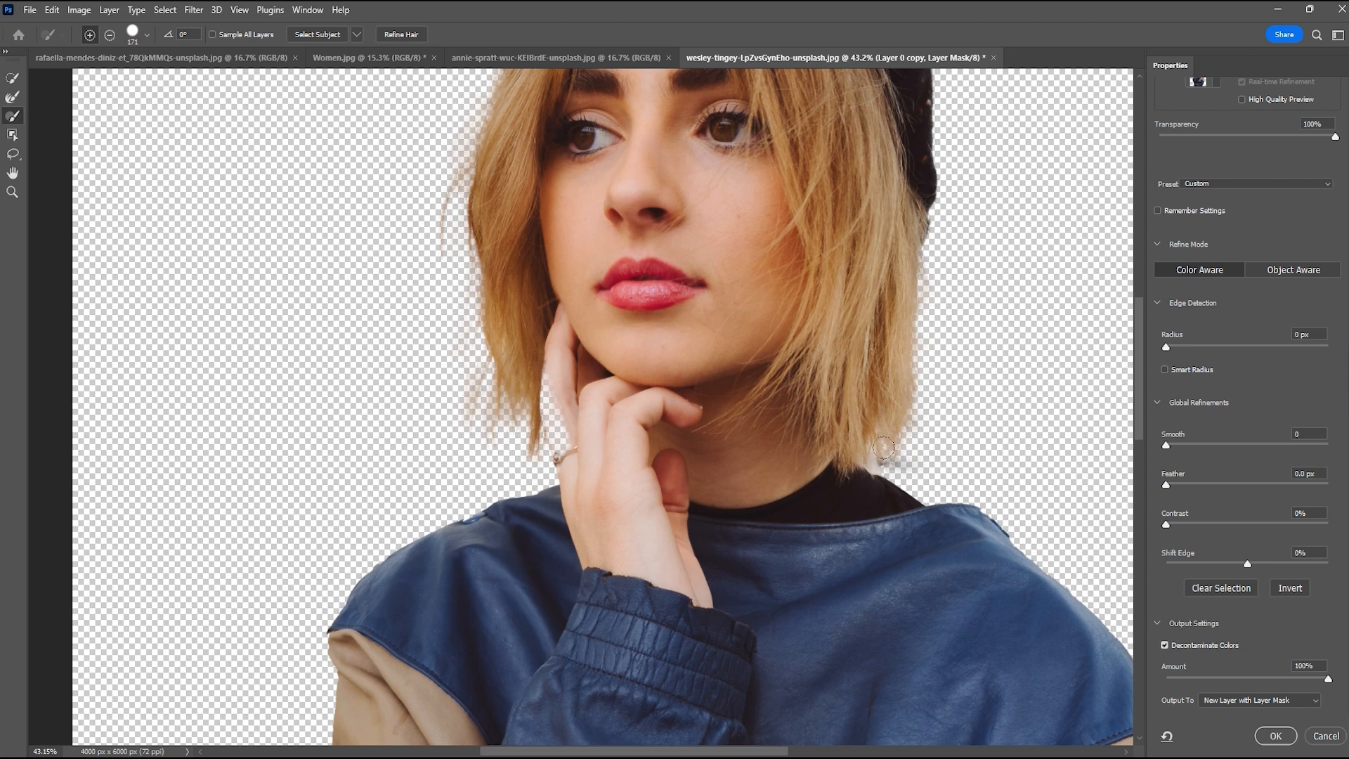
Restore the missing edge of the raised finger and the ring by painting them into the selection with the Brush at size 64
scroll(546, 423, "up", 5)
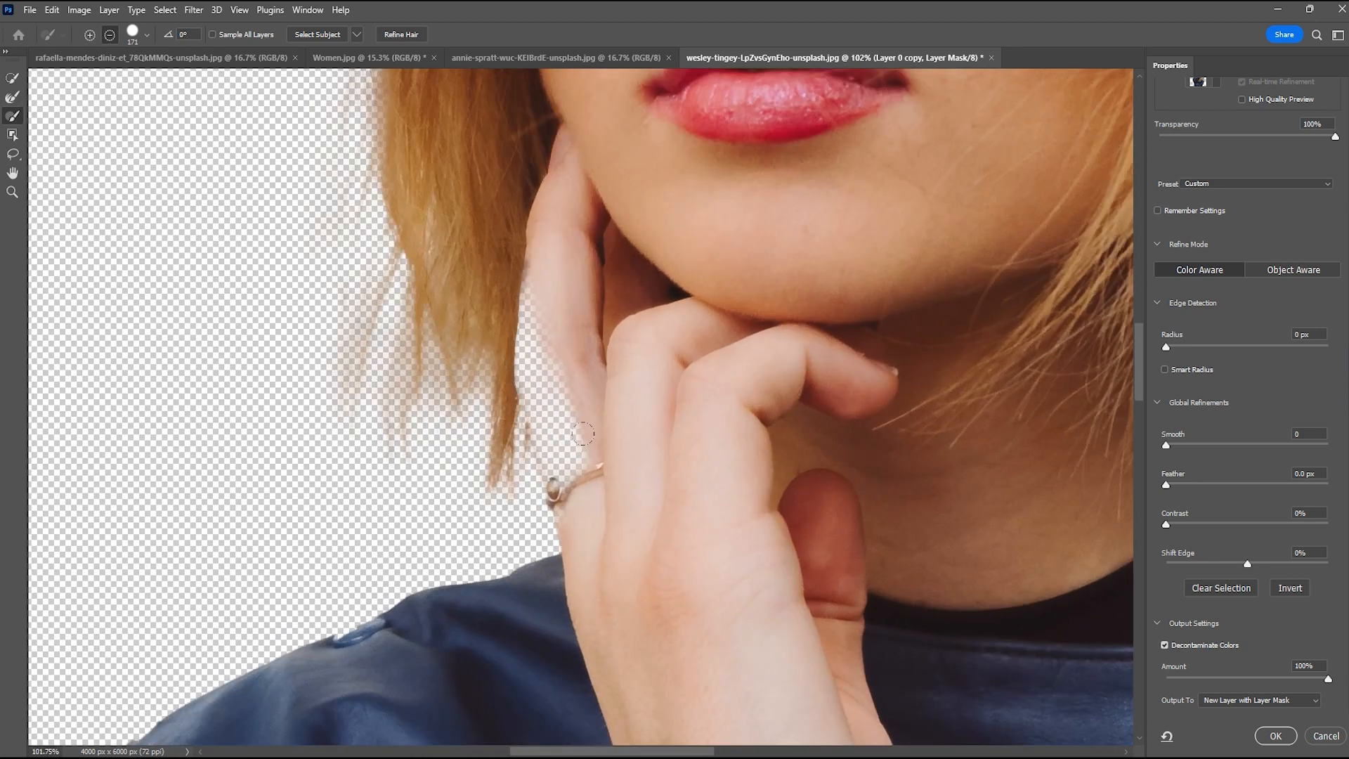
left_click_drag(633, 484, 596, 491)
mouse_move(539, 255)
left_mouse_down()
mouse_move(525, 373)
mouse_move(555, 483)
left_mouse_up()
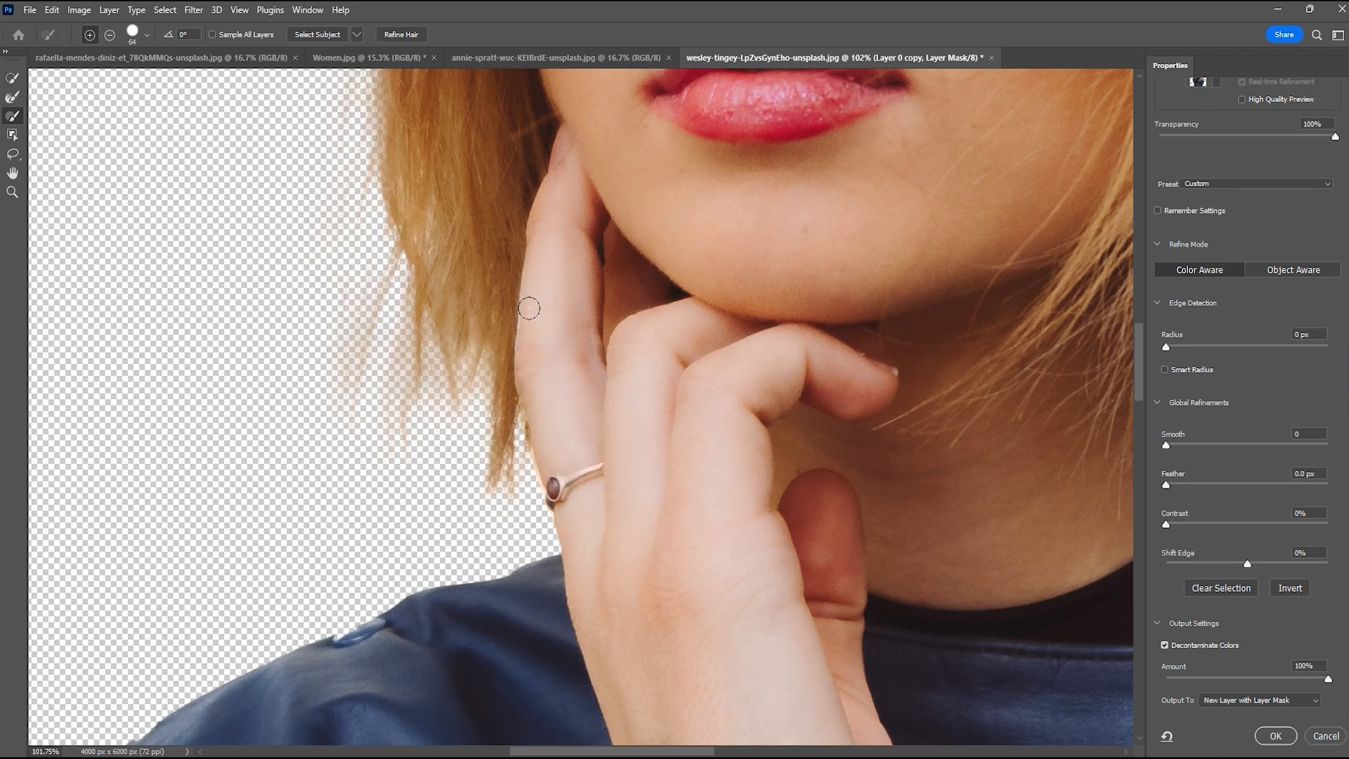
Compare the whole head and hair with Decontaminate Colors off and on, leaving the option off
scroll(530, 308, "down", 8)
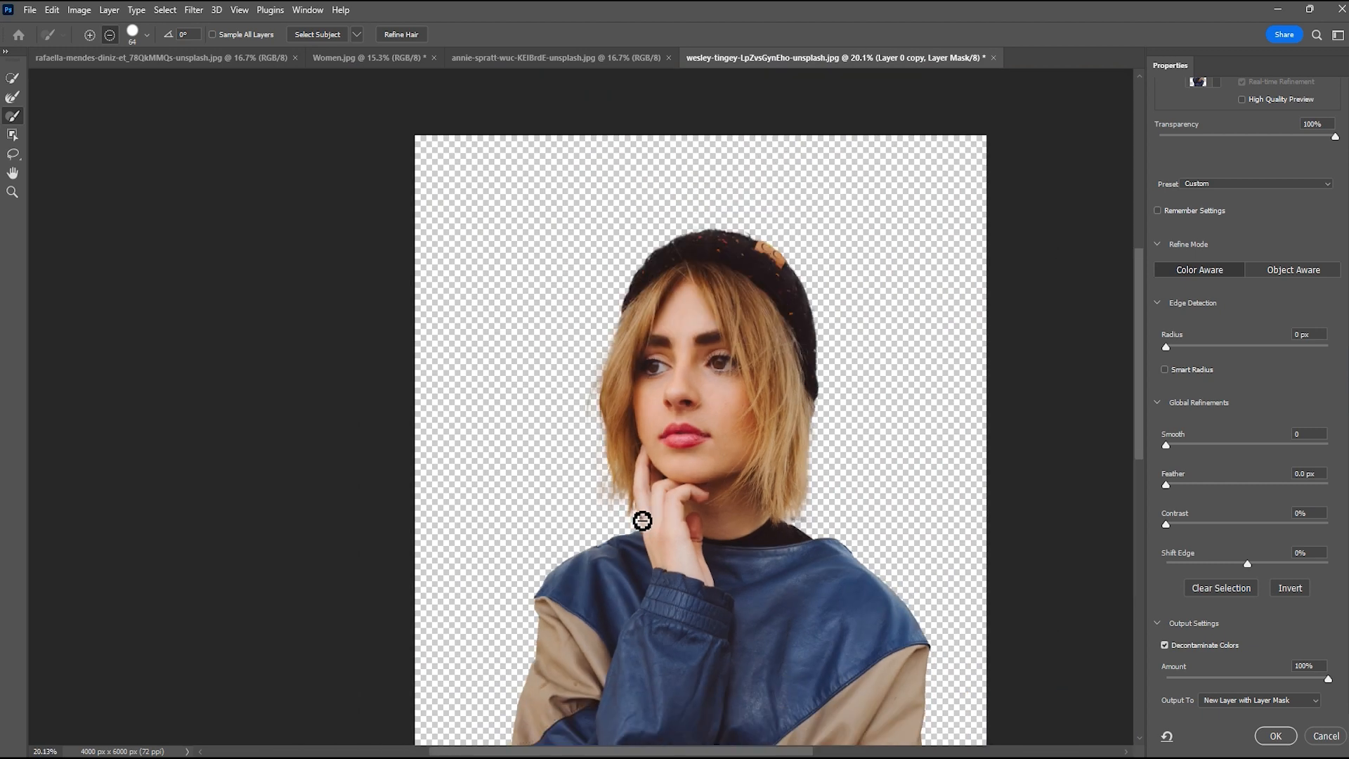
scroll(704, 481, "up", 3)
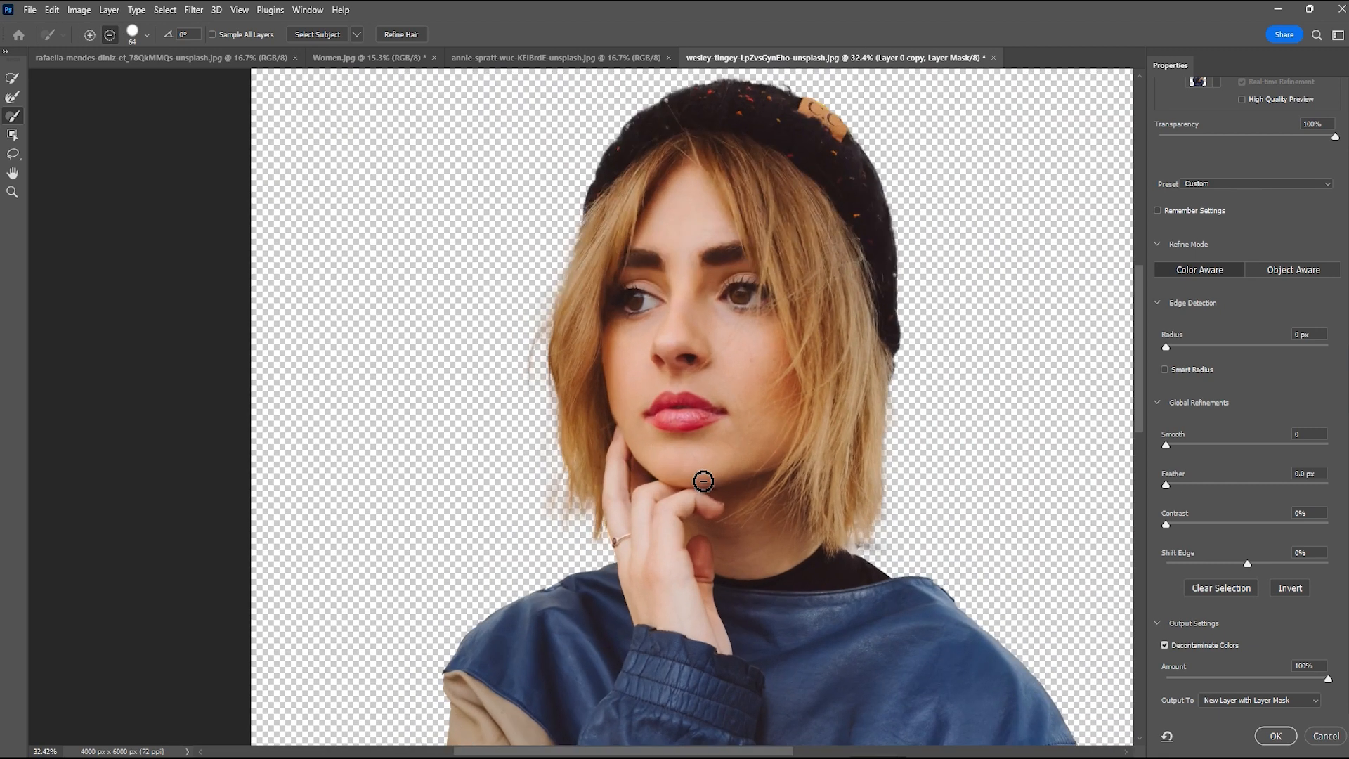
left_click(1164, 645)
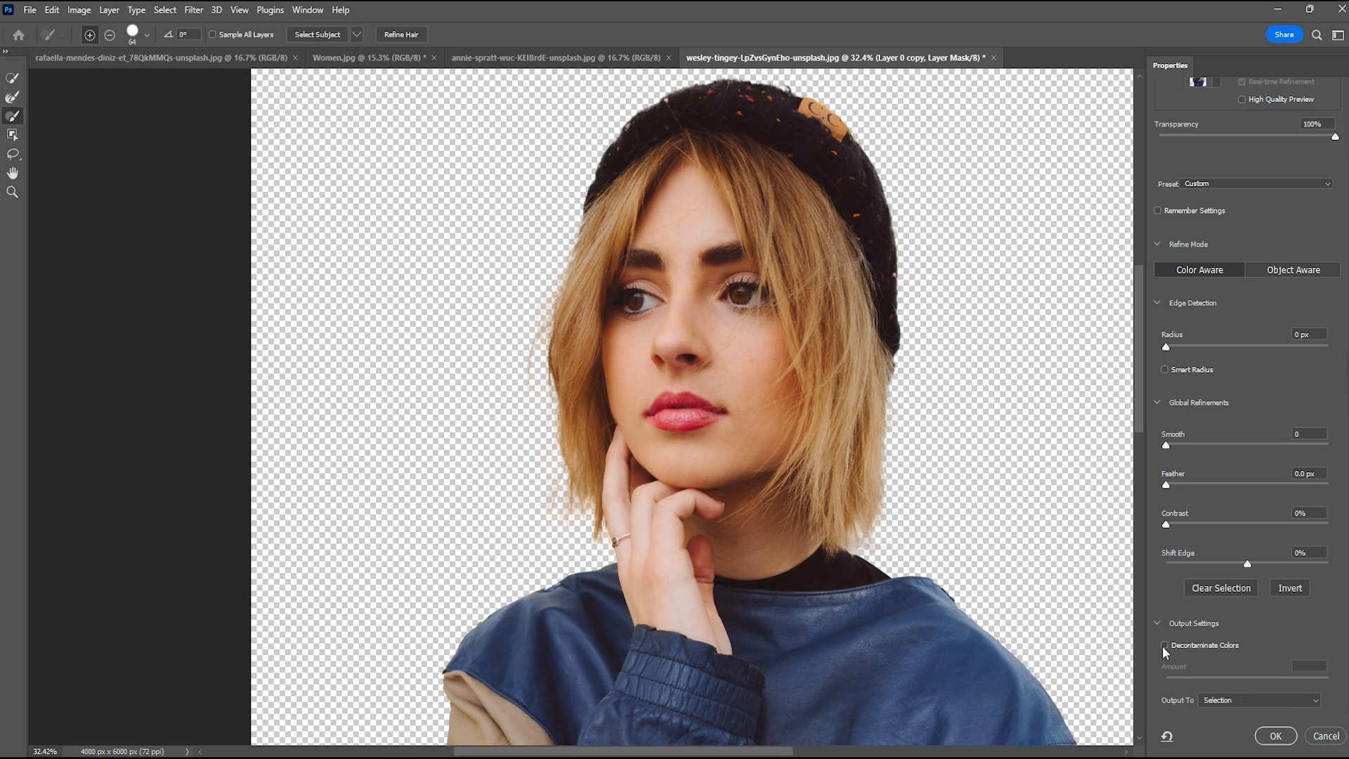
left_click(1163, 645)
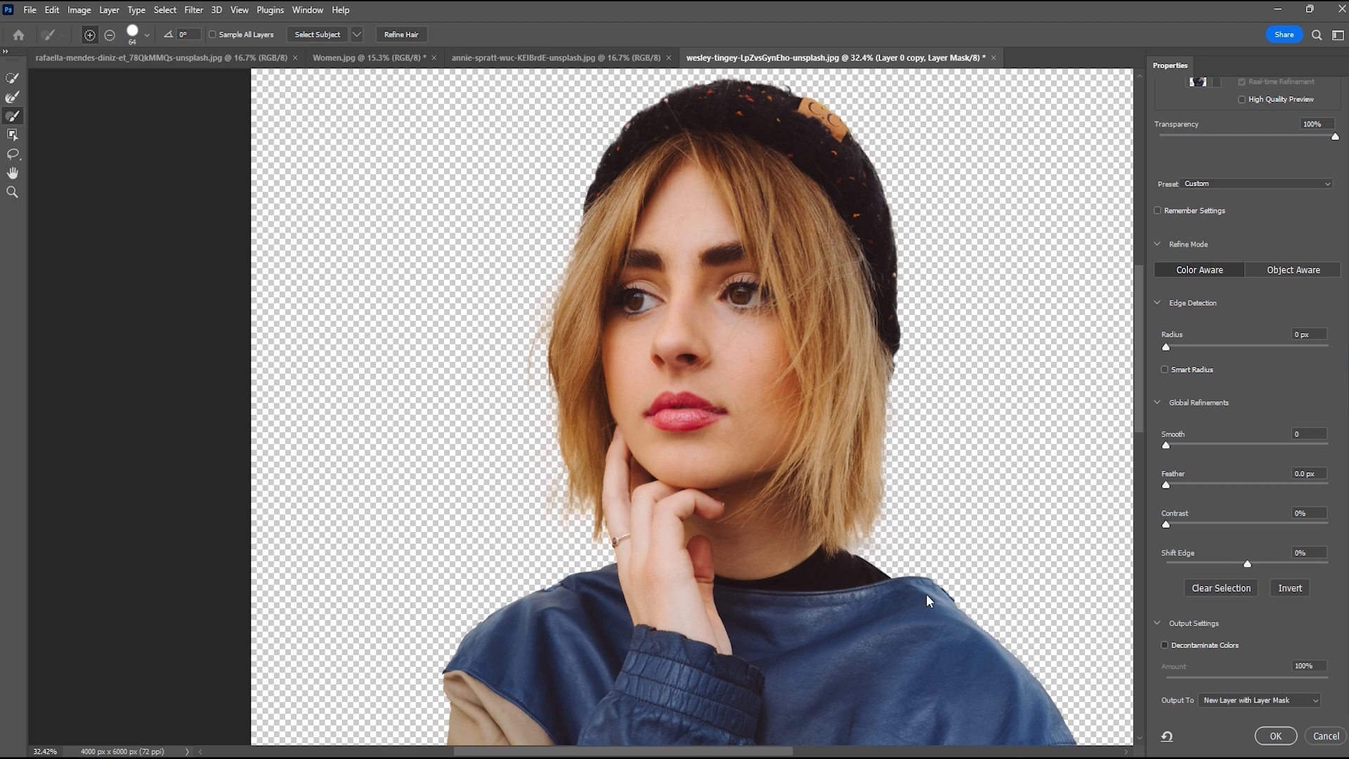
left_click(1161, 645)
Apply Refine Hair and output the cutout with Decontaminate Colors at 100% to a New Layer with Layer Mask
left_click(393, 33)
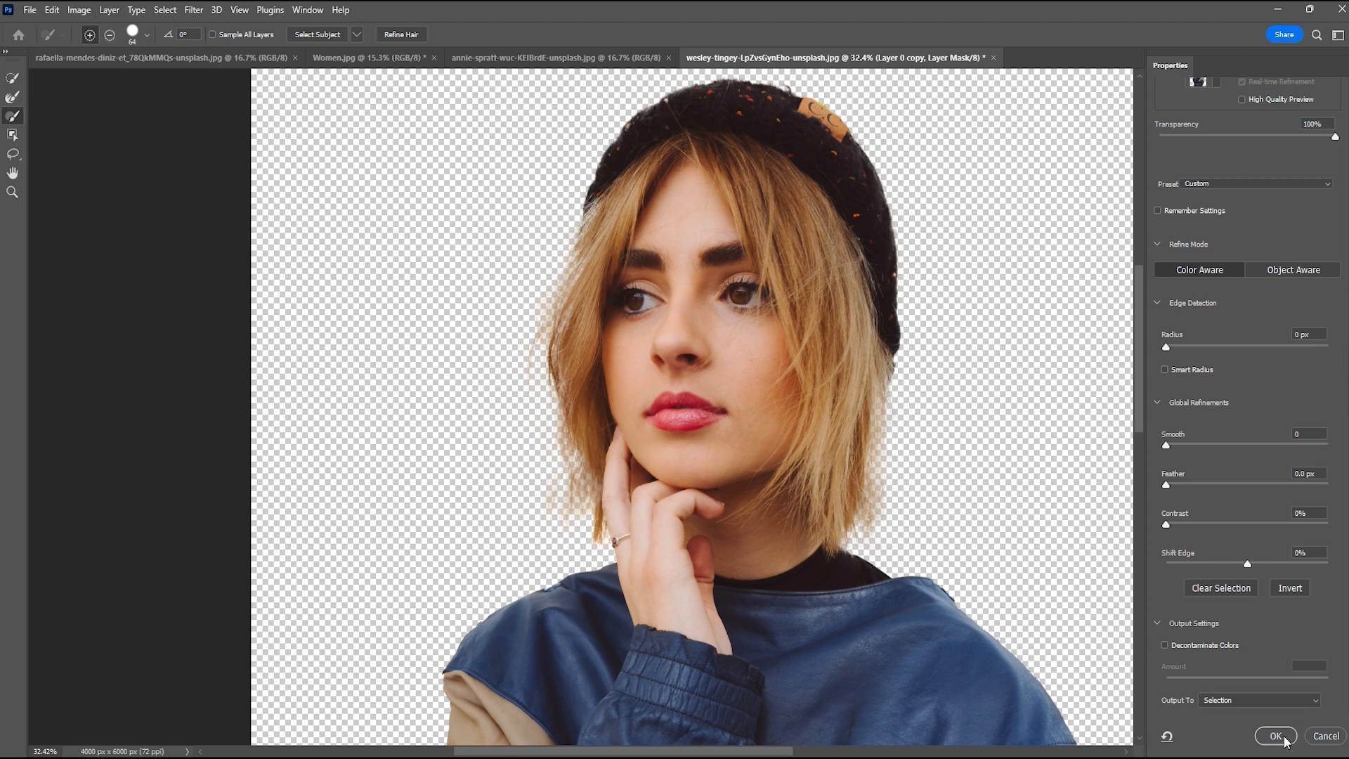
left_click(1166, 647)
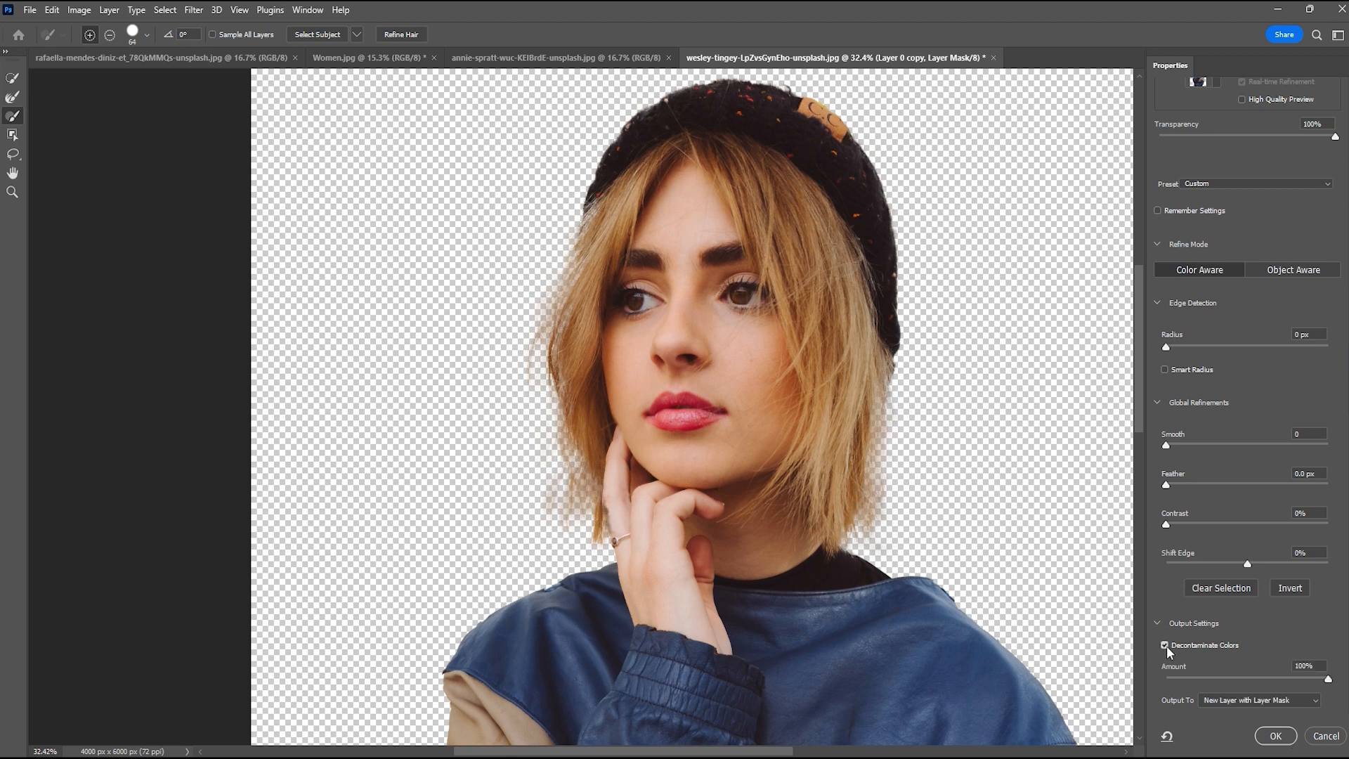
left_click(1274, 735)
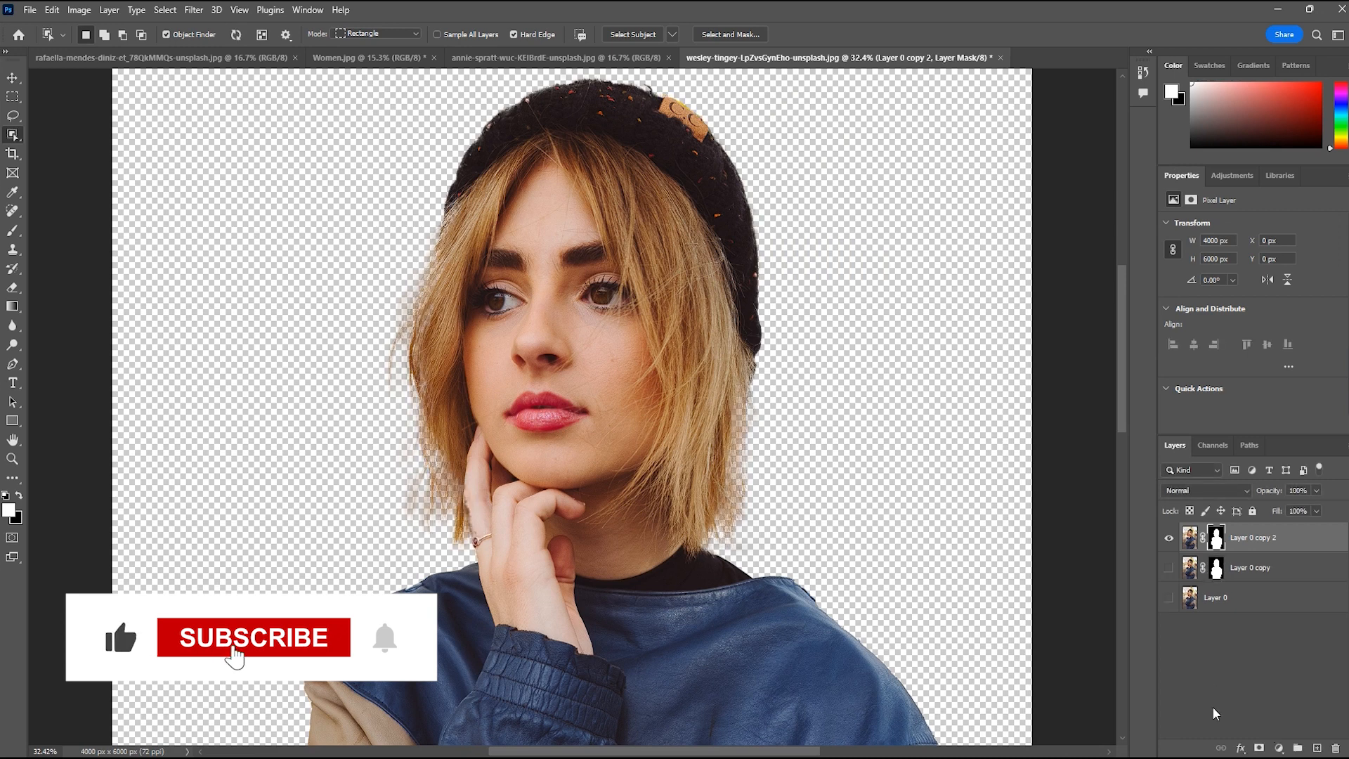
Show and hide Layer 0 copy beneath the new cutout to compare the two versions of the hair edges
left_click(1169, 568)
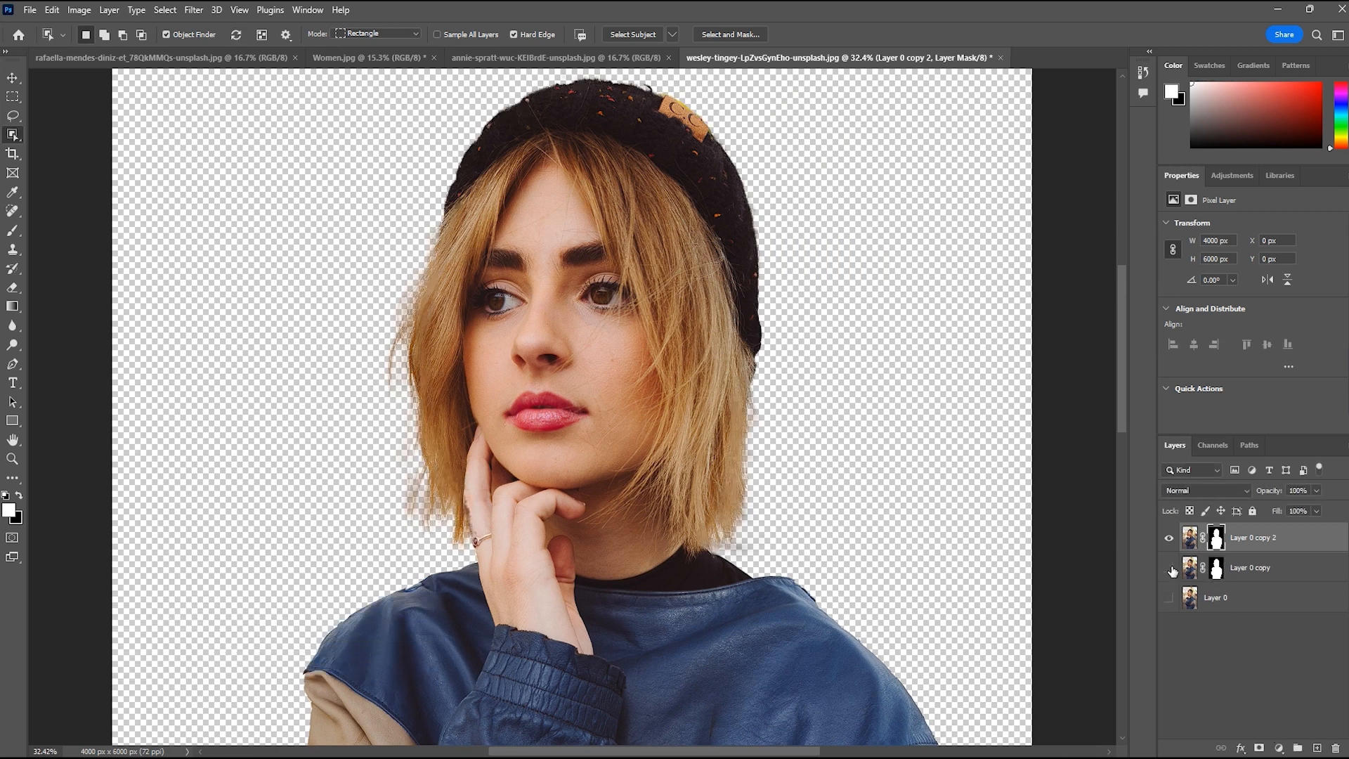
left_click(1169, 568)
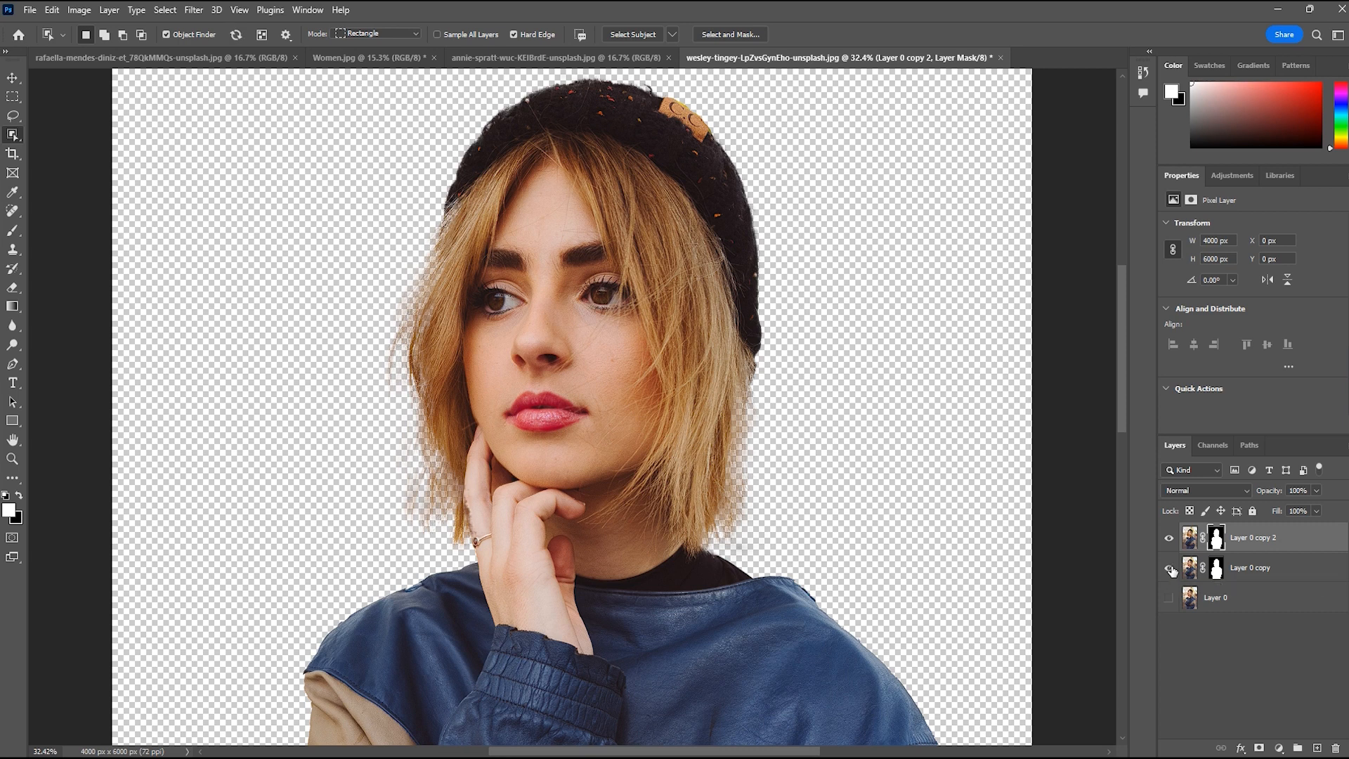
left_click(1170, 568)
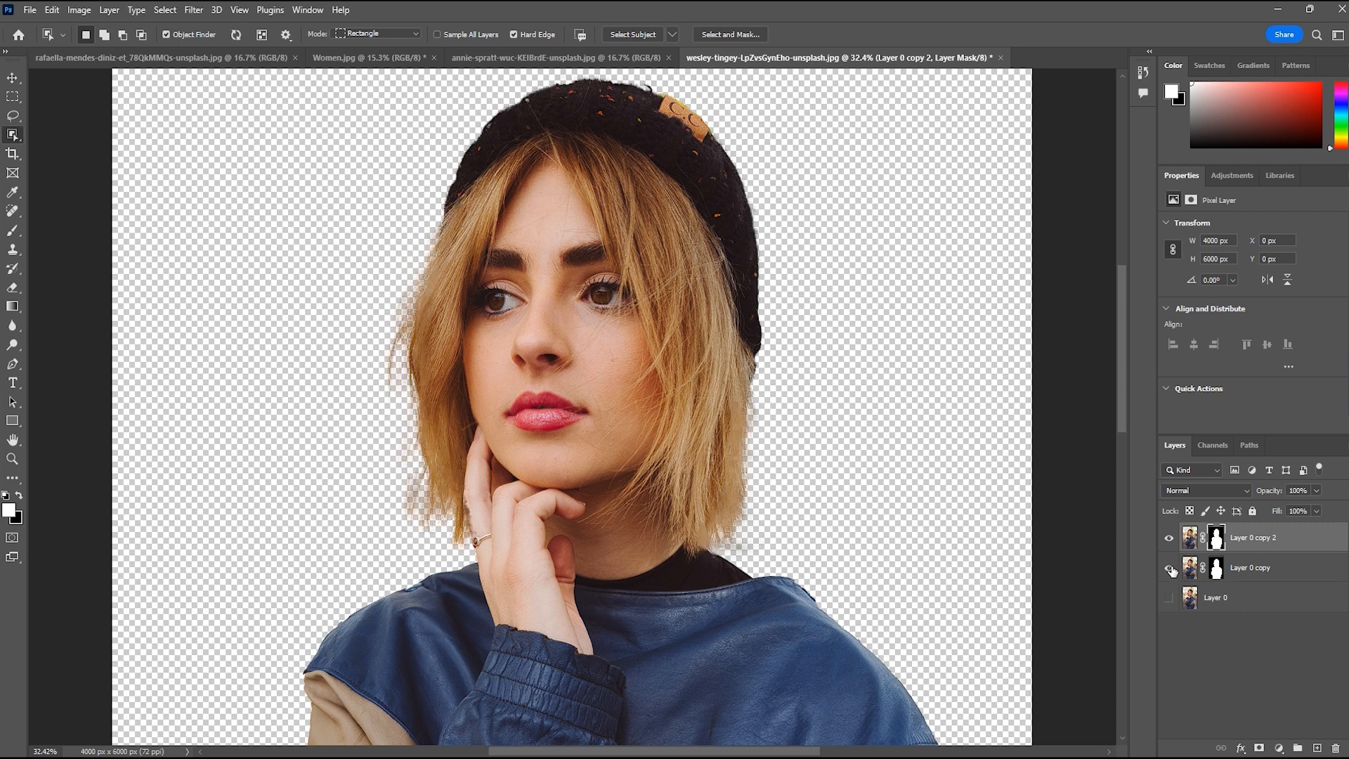
left_click(1169, 568)
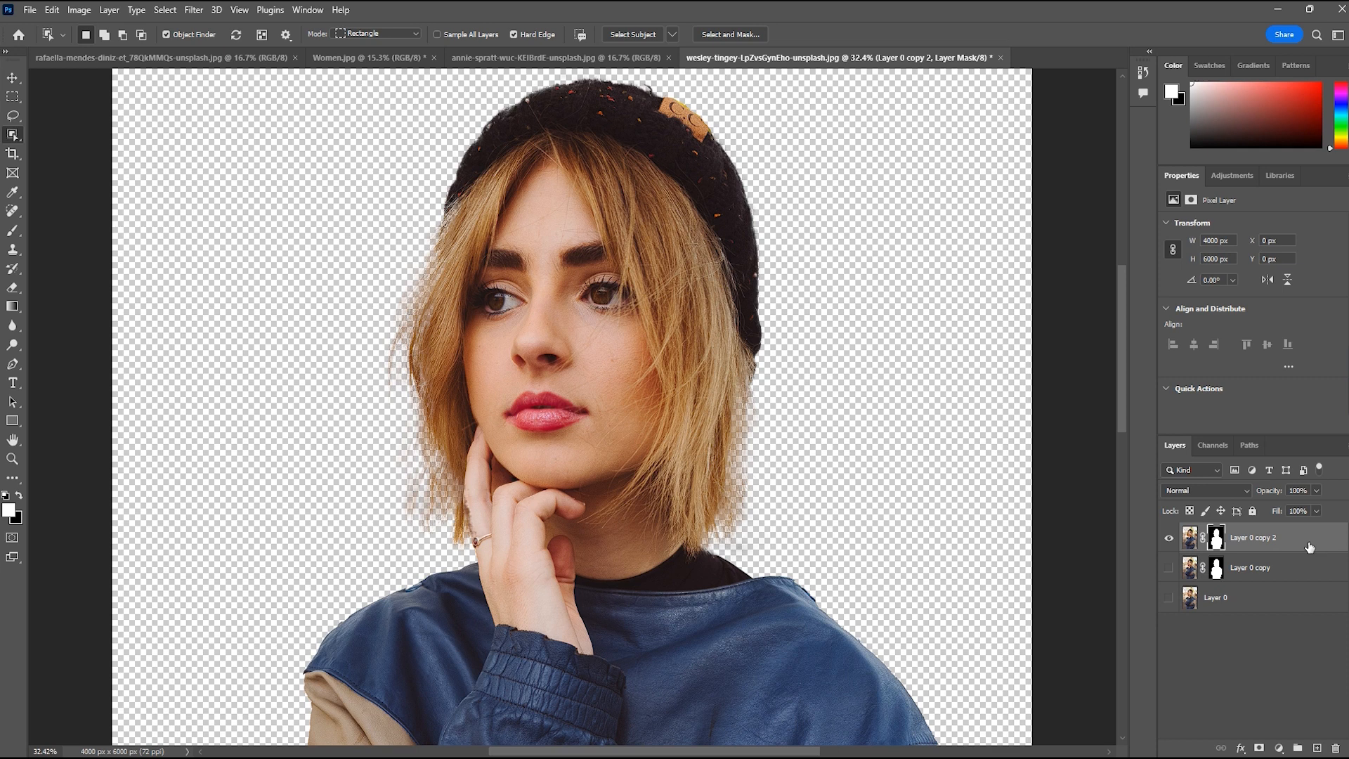
key("ctrl+j")
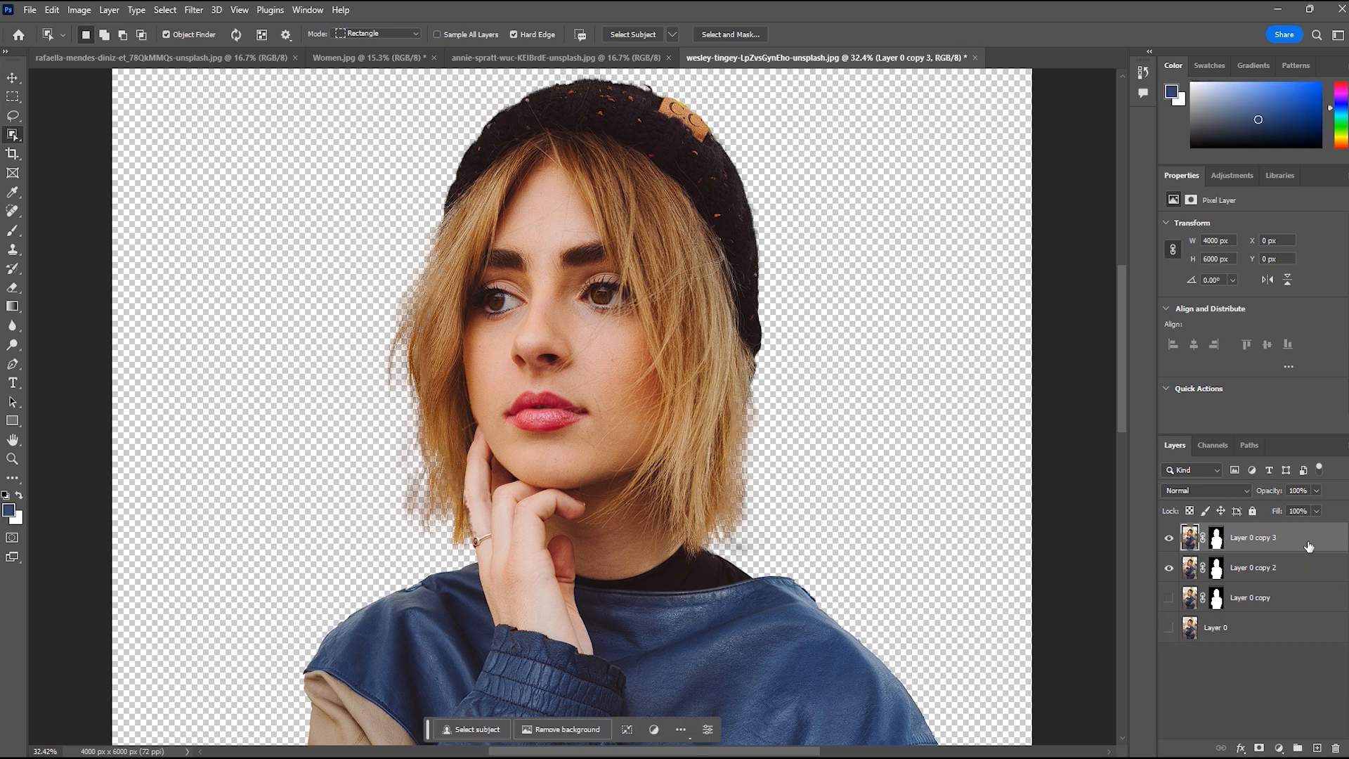
key("ctrl+z")
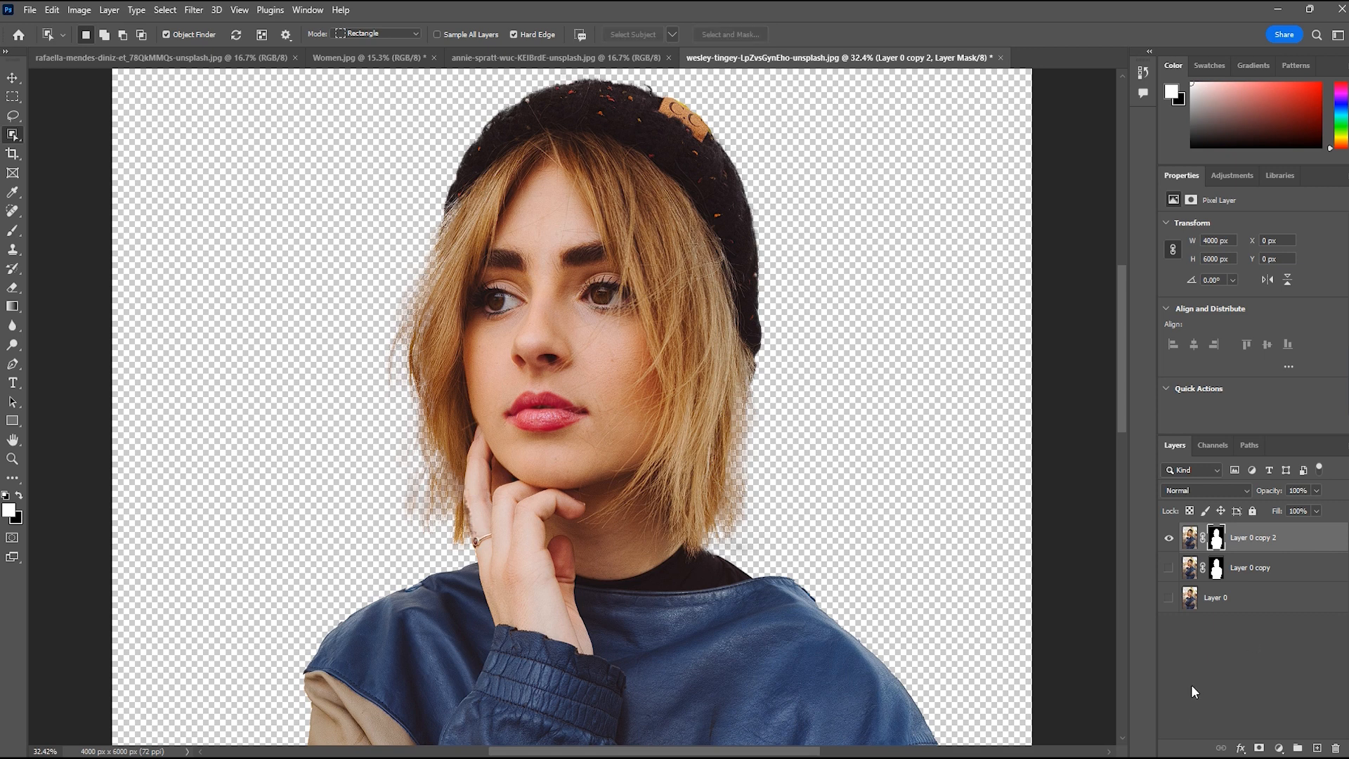
right_click(1191, 685)
left_click(1185, 716)
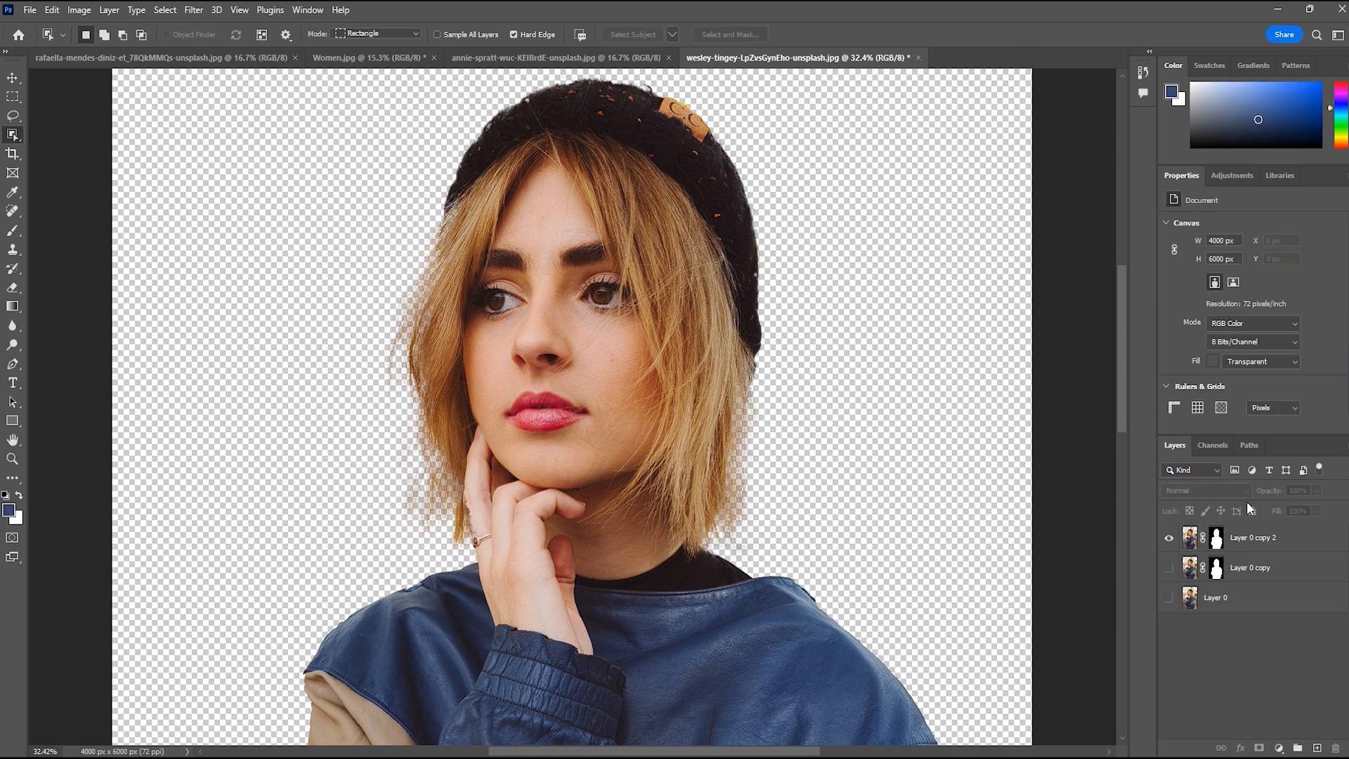
Add a Solid Color fill layer in near-black #16171a and place it between Layer 0 copy and Layer 0
left_click(1289, 547)
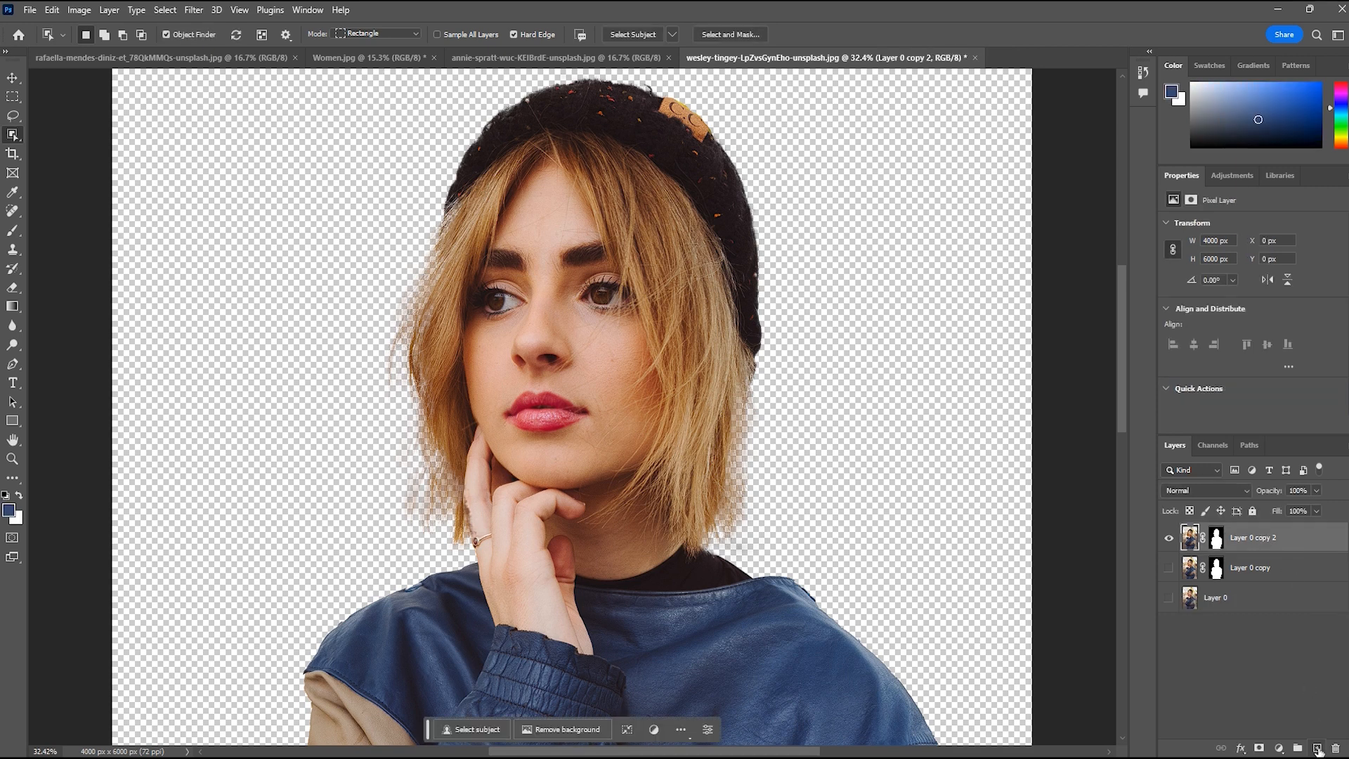
left_click(1318, 749)
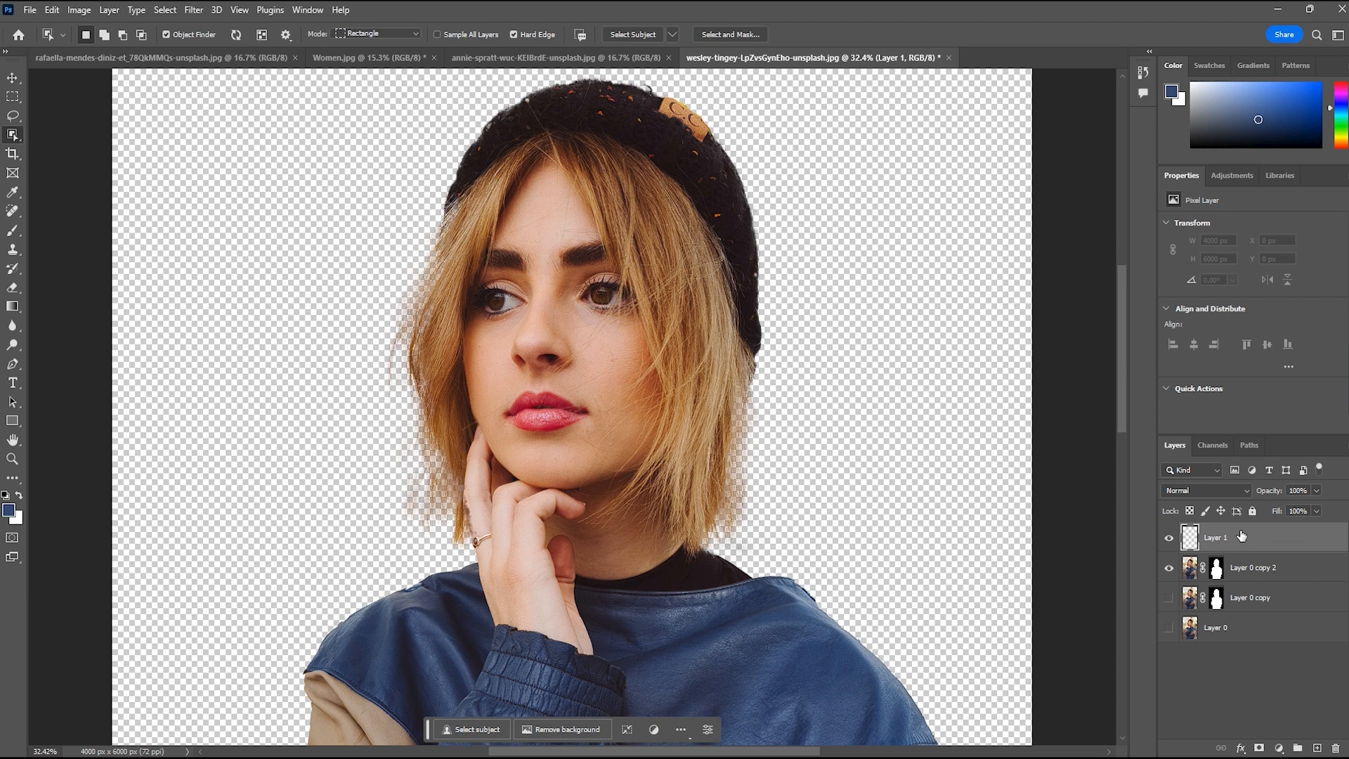
left_click(1279, 747)
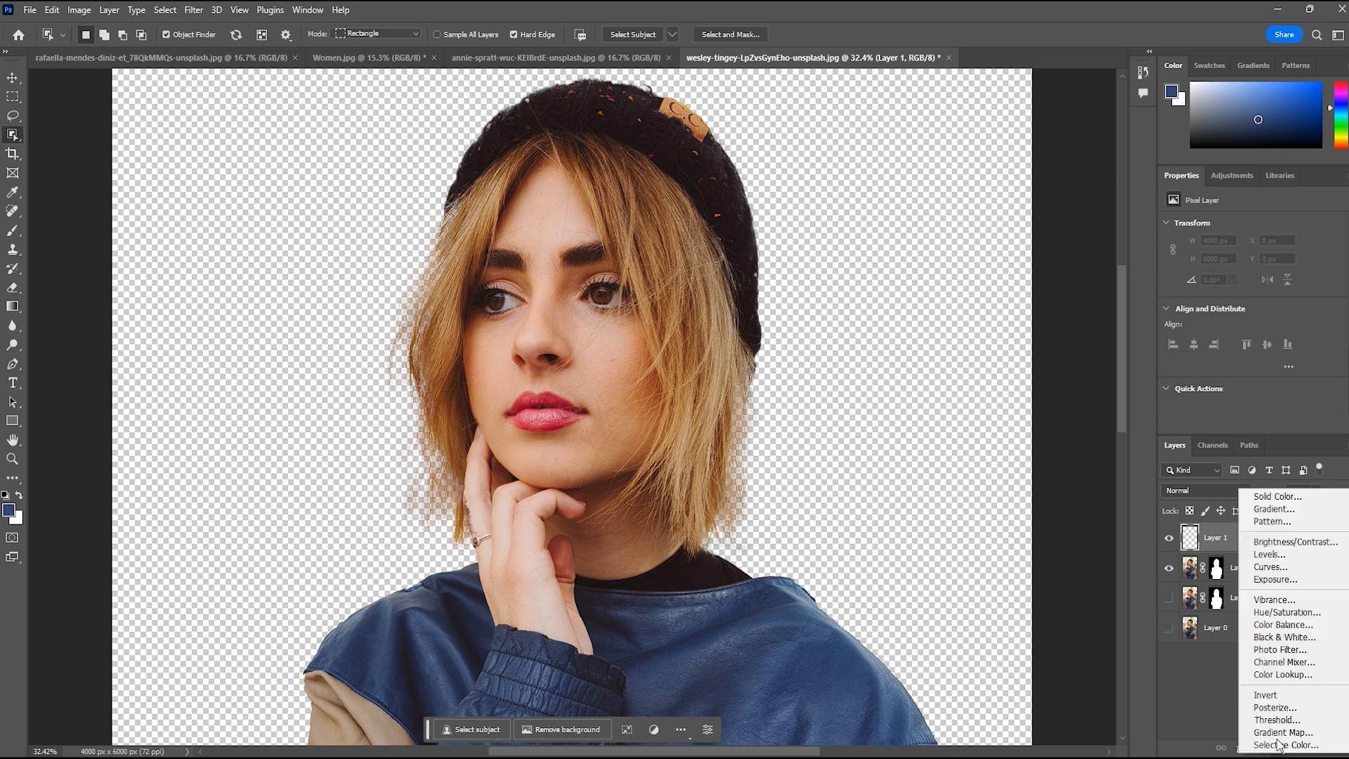
left_click(1262, 497)
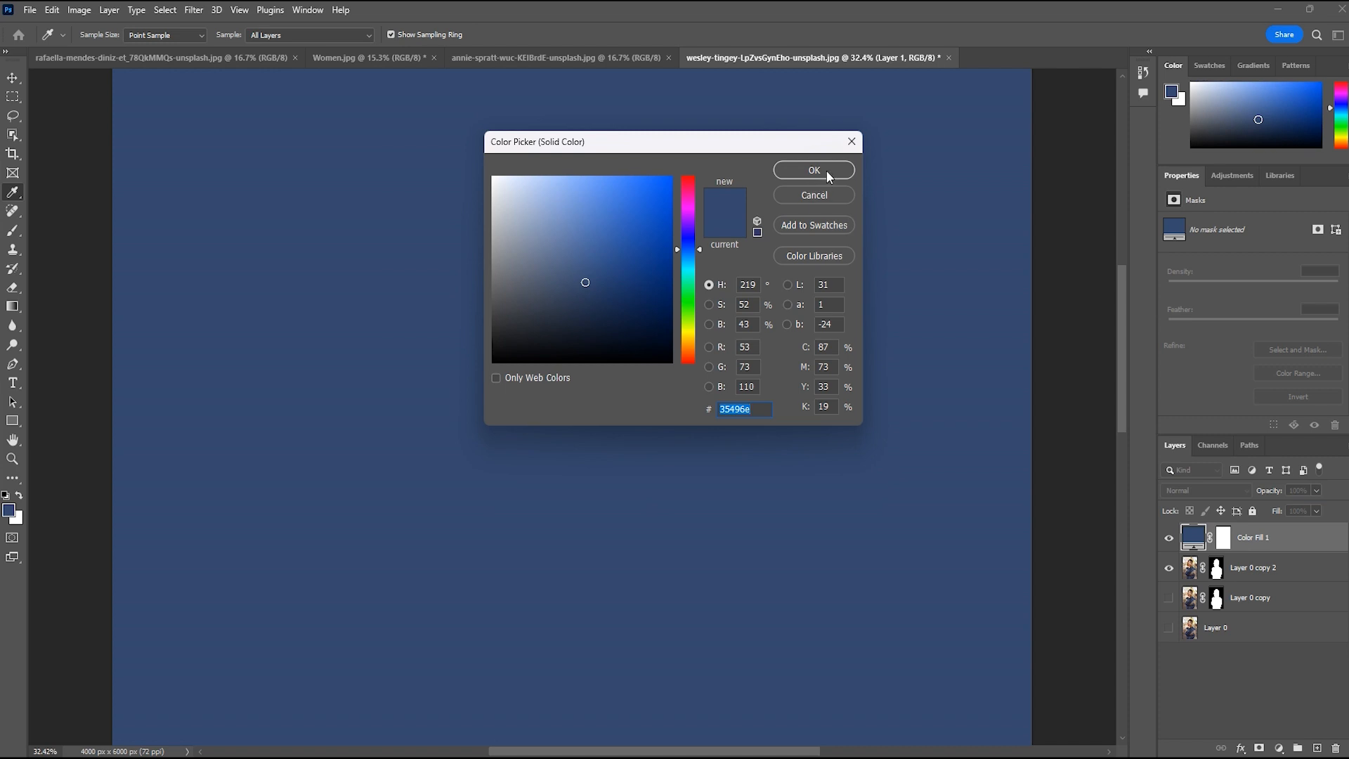
mouse_move(518, 335)
left_mouse_down()
mouse_move(524, 218)
mouse_move(517, 365)
mouse_move(515, 265)
mouse_move(494, 186)
mouse_move(499, 361)
mouse_move(520, 344)
left_mouse_up()
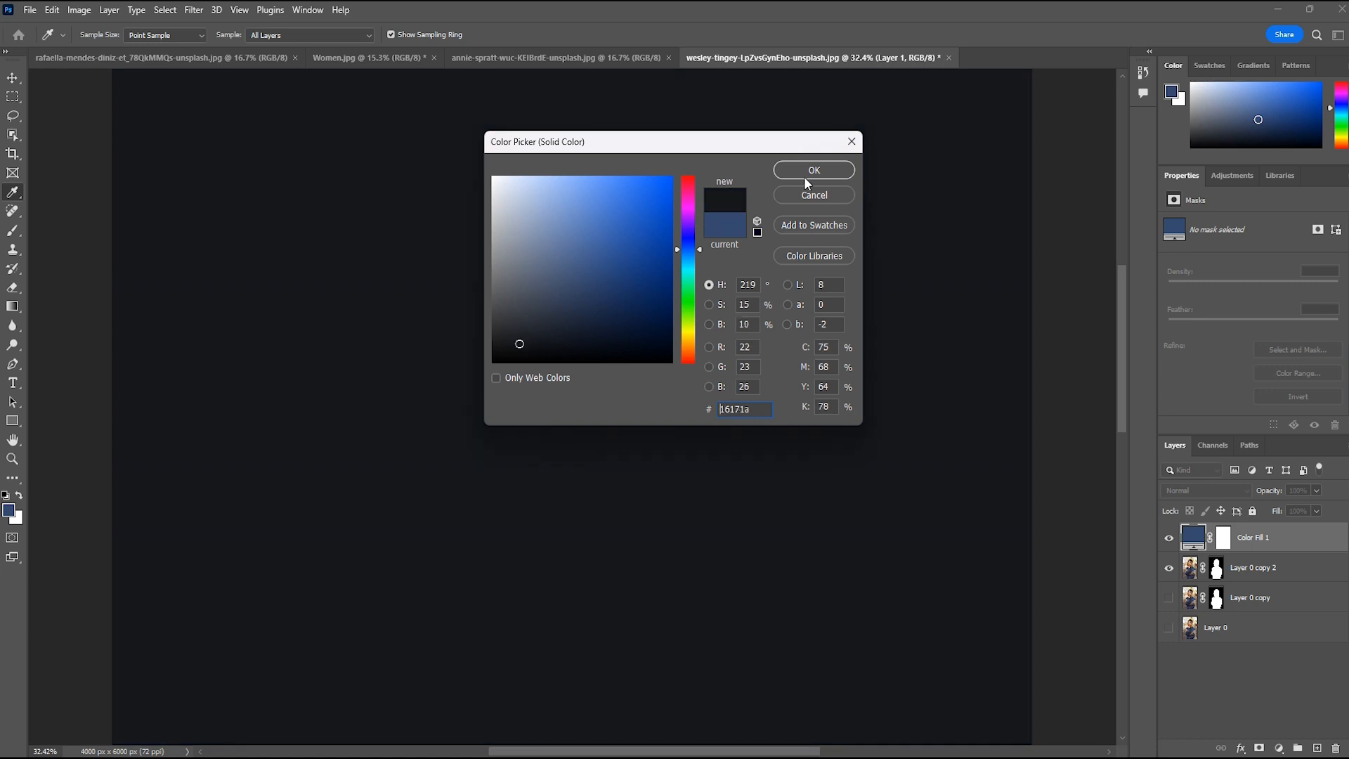
key("w")
left_click(824, 170)
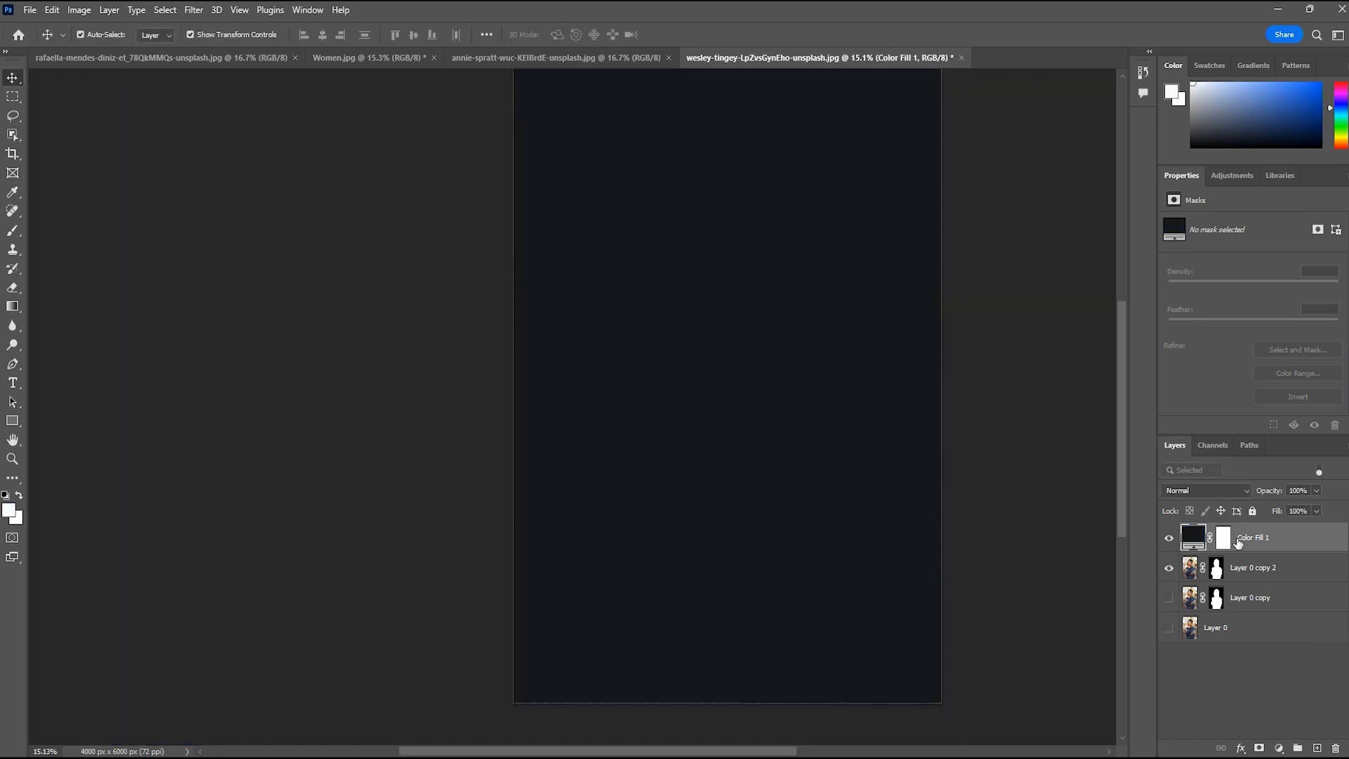
left_click_drag(1234, 541, 1227, 622)
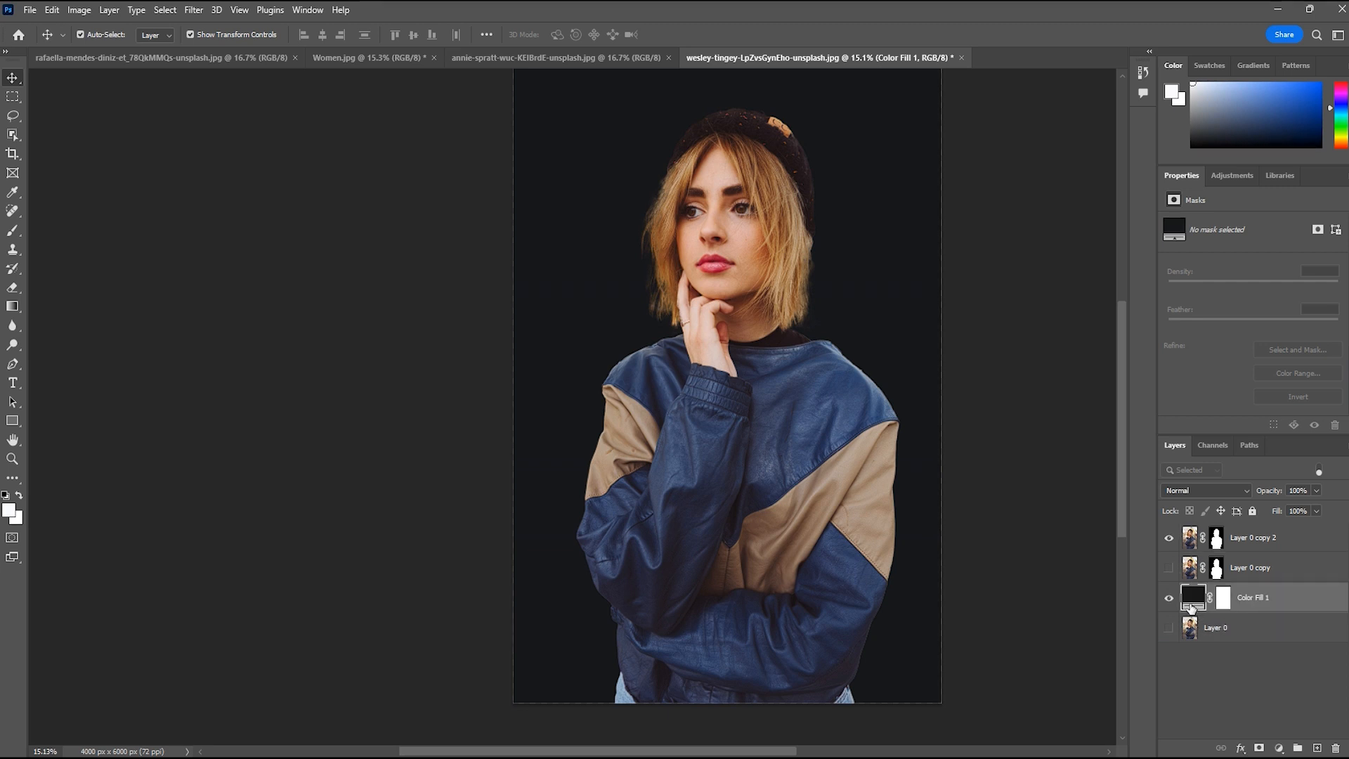
Change the fill layer's color to the dark blue #303d5f sampled from the woman's jacket
double_click(1192, 597)
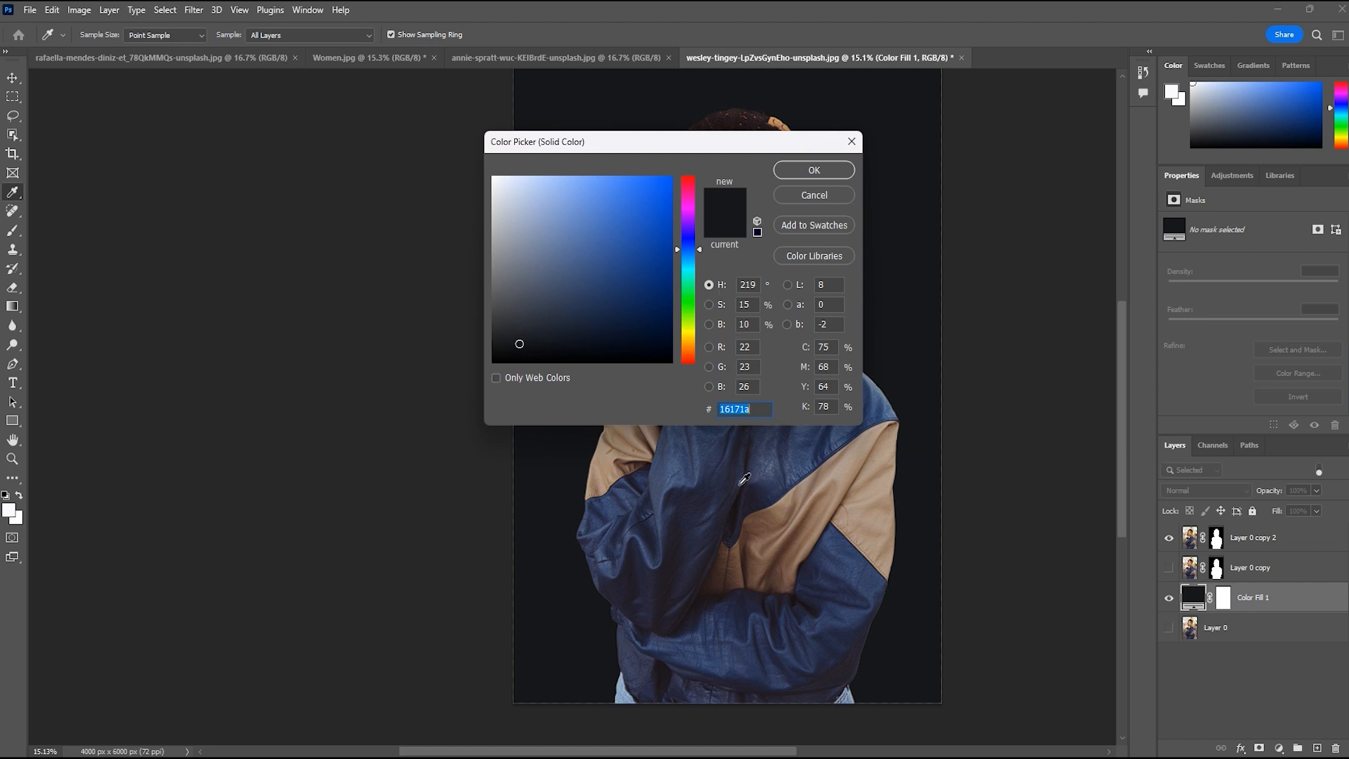
left_click(711, 479)
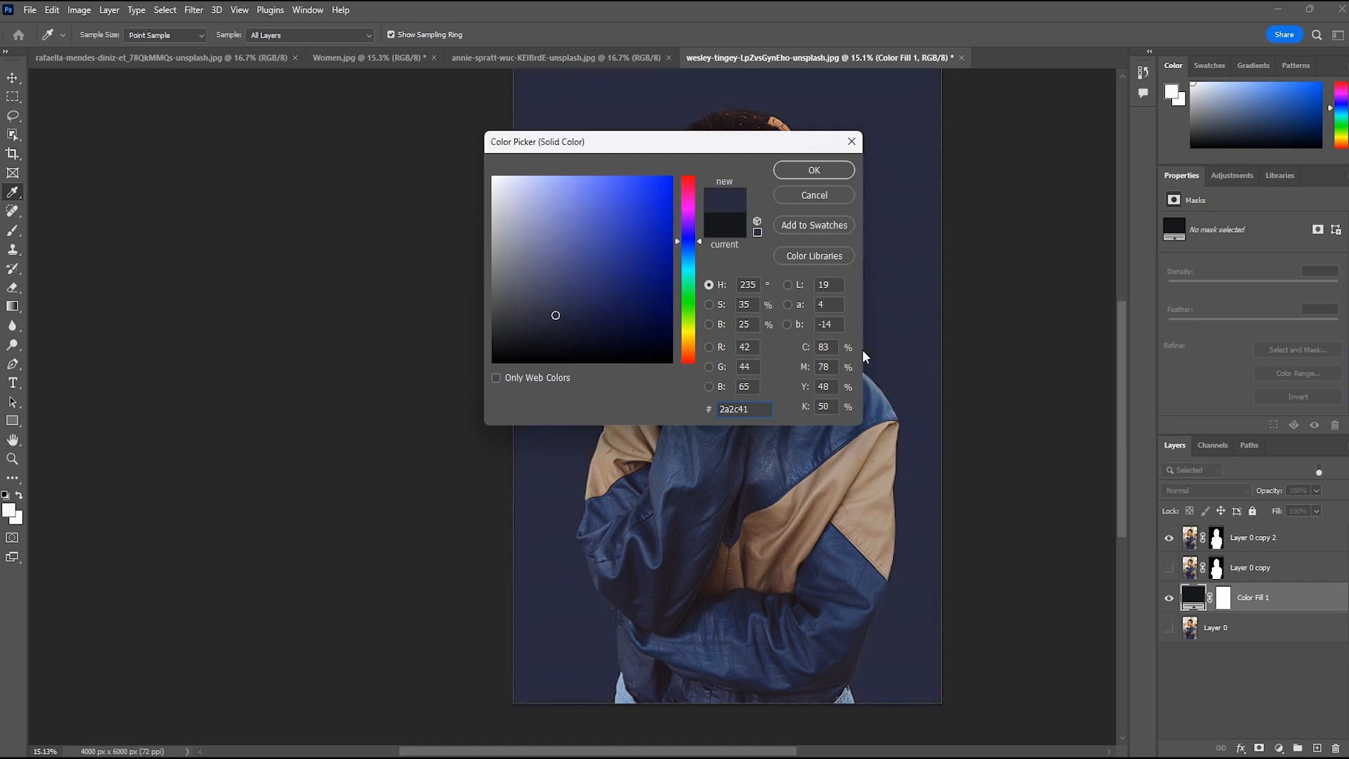
left_click(872, 407)
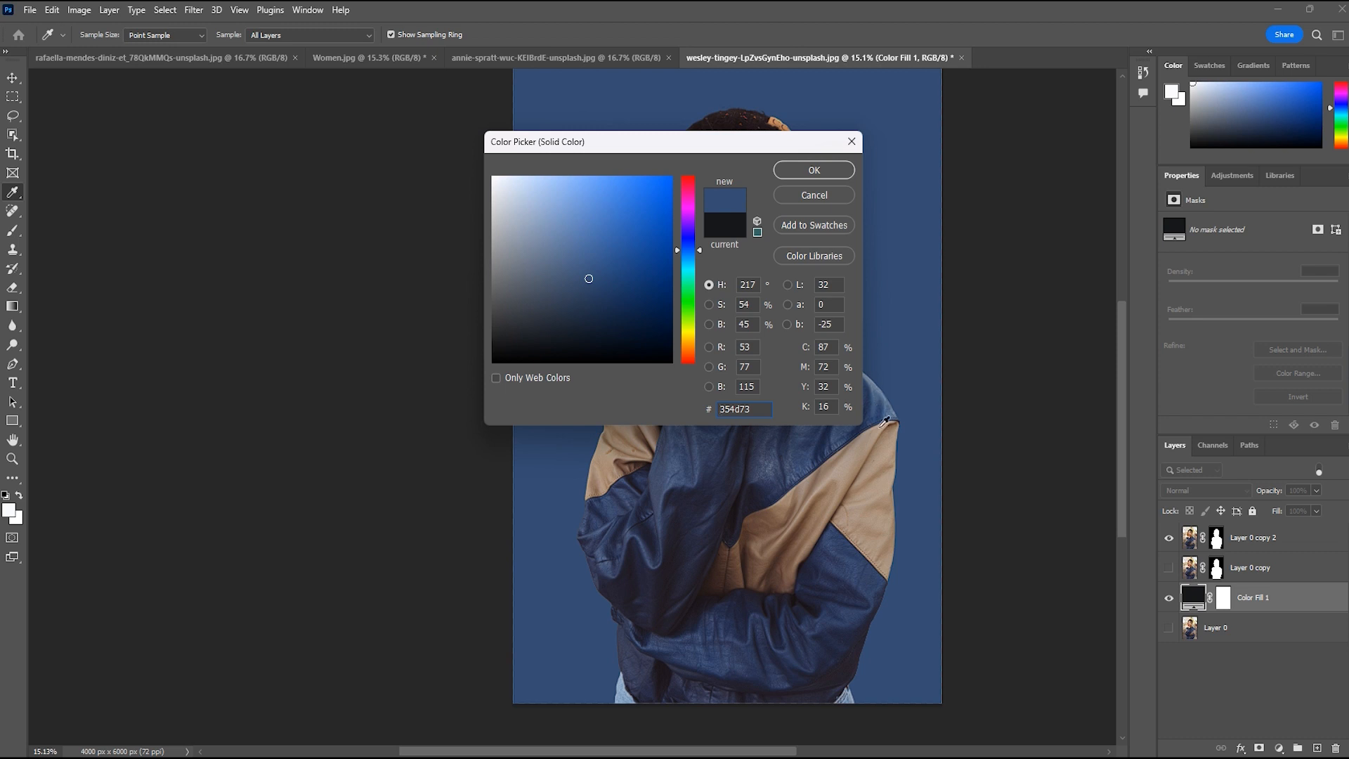
left_click(841, 561)
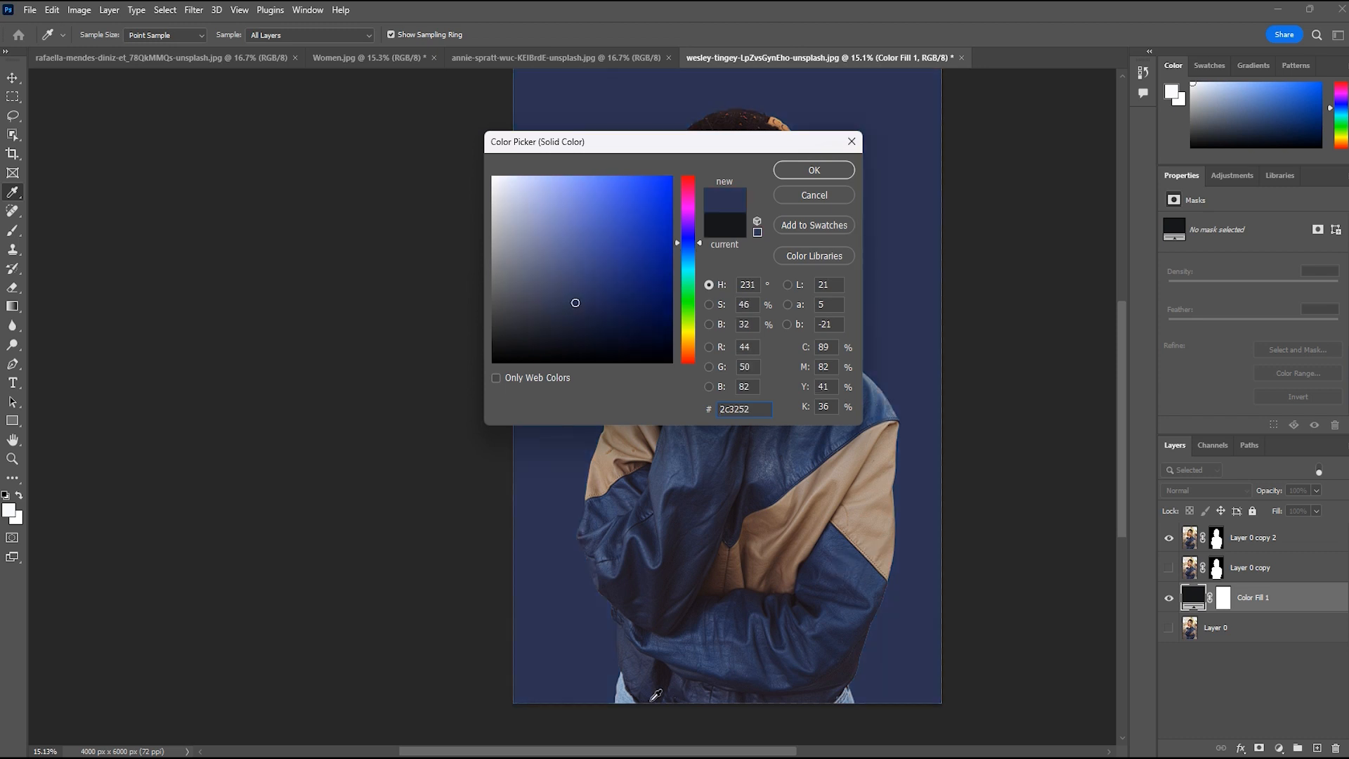
left_click(639, 592)
left_click(597, 510)
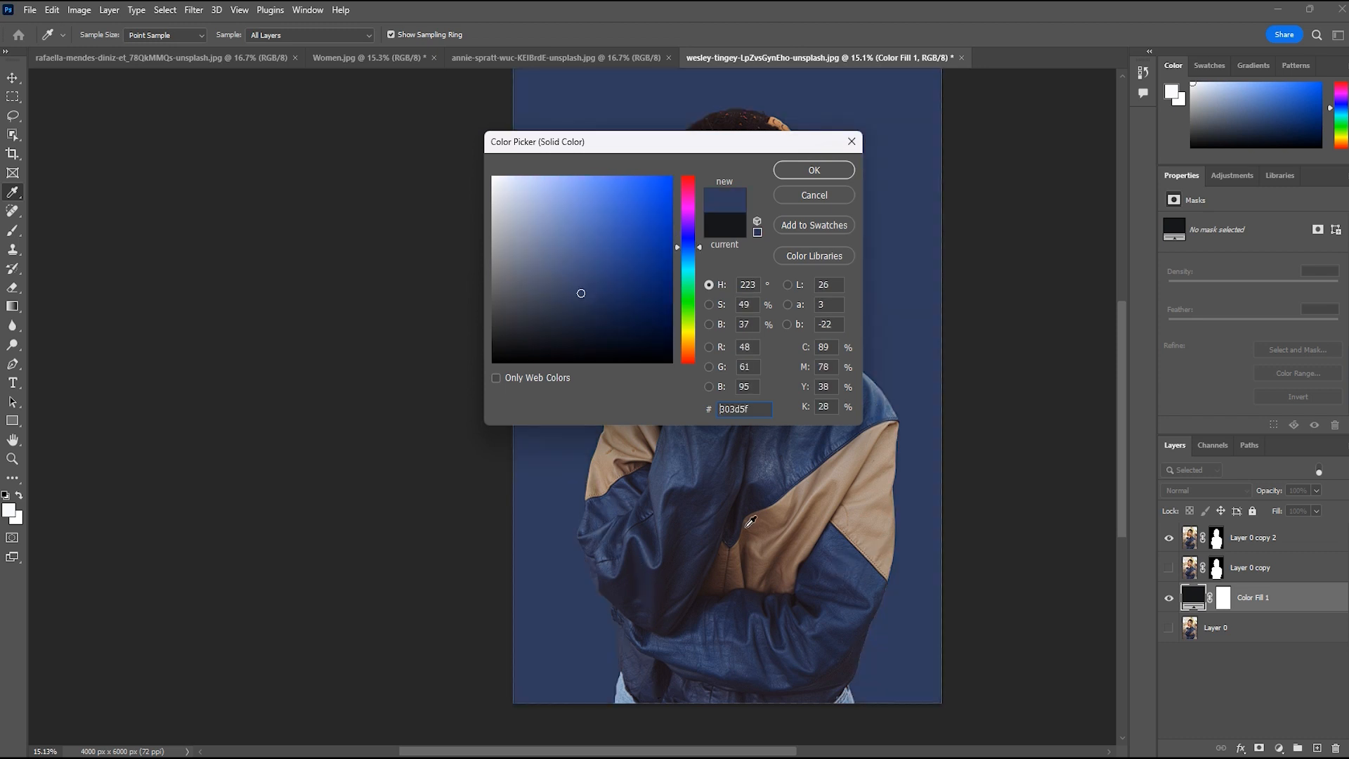
left_click(841, 176)
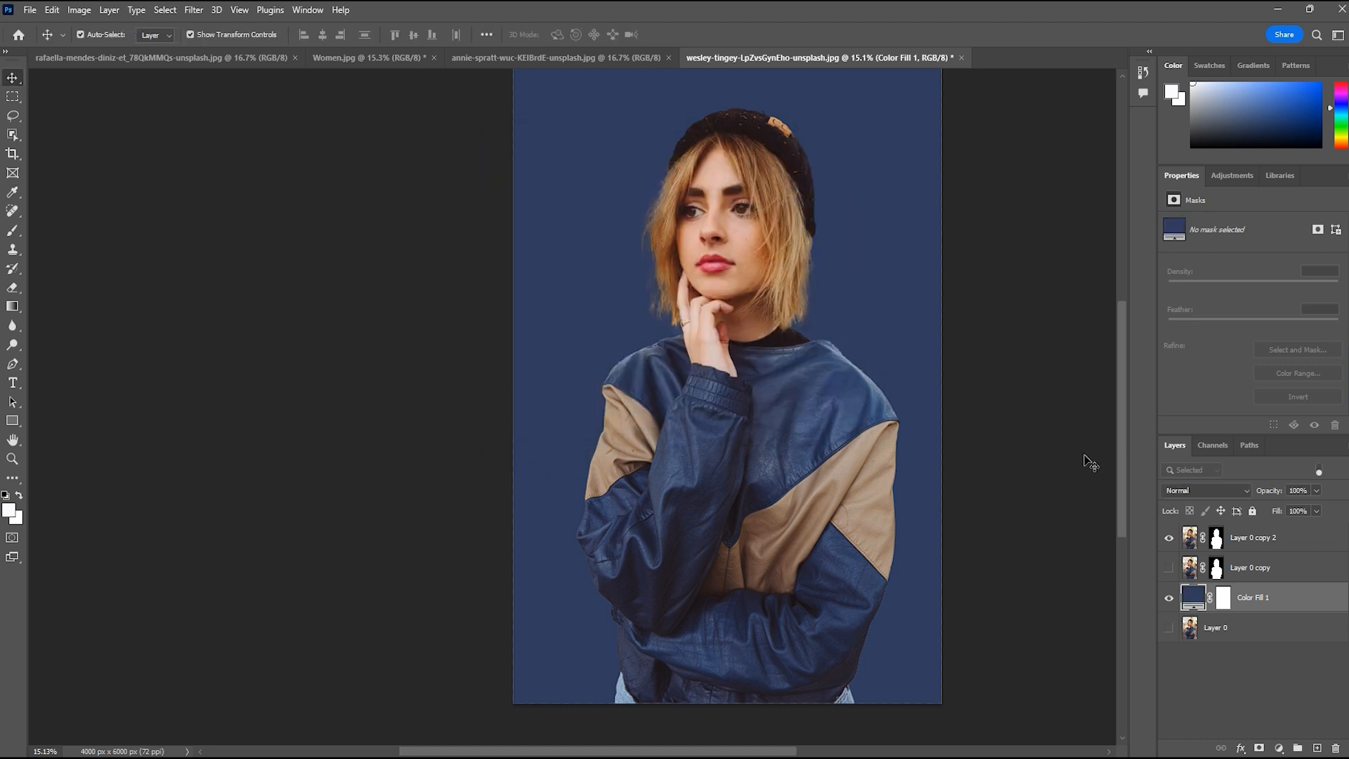
left_click_drag(1118, 524, 1113, 483)
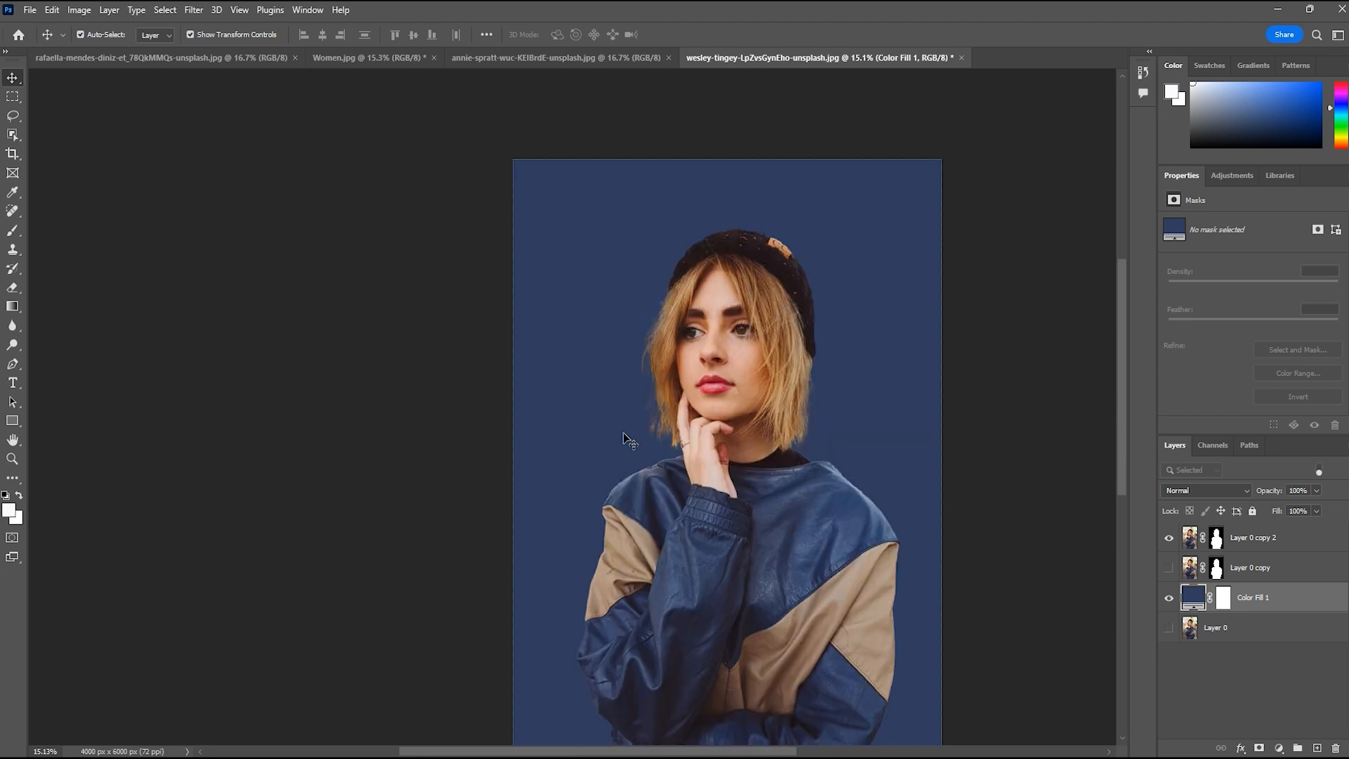
scroll(678, 344, "up", 2)
scroll(927, 385, "down", 4)
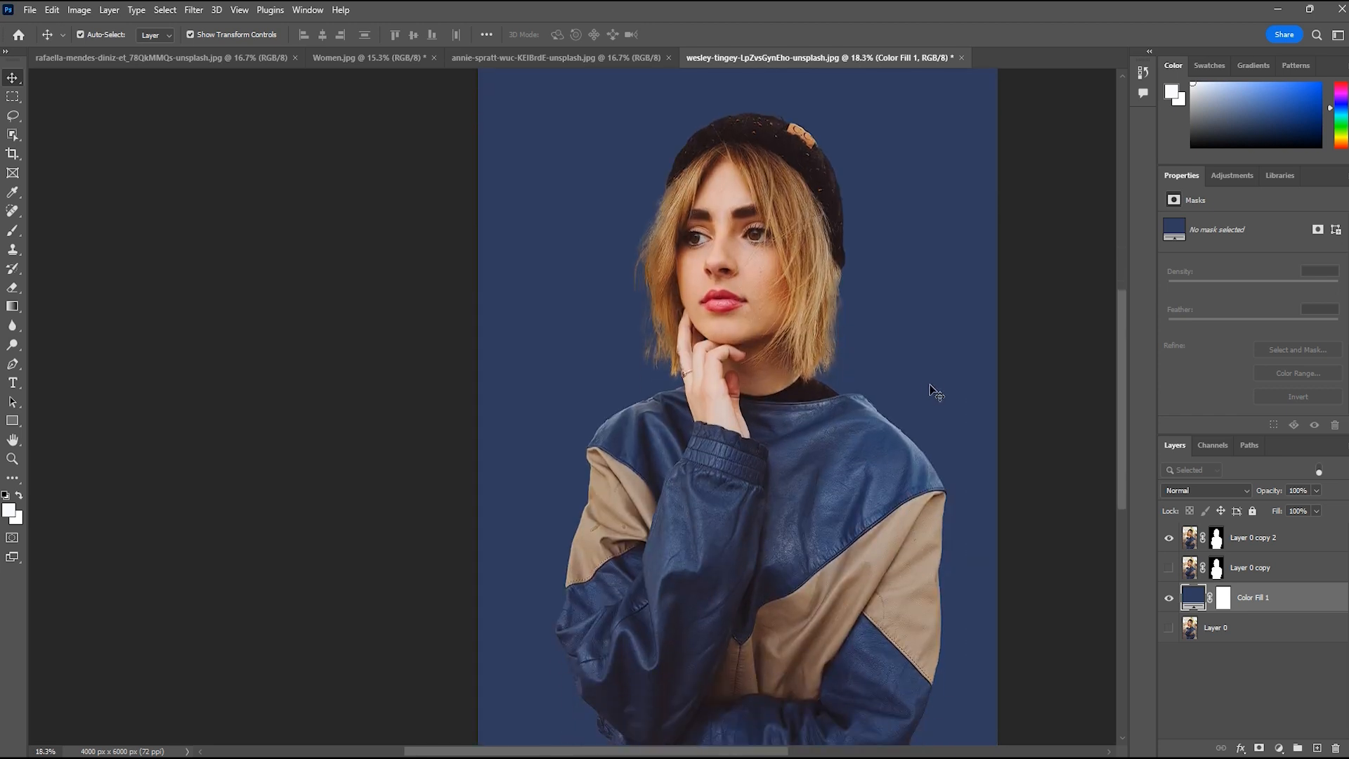
Show and hide Layer 0 copy over the blue fill to compare its hair edges with Layer 0 copy 2
left_click(1250, 695)
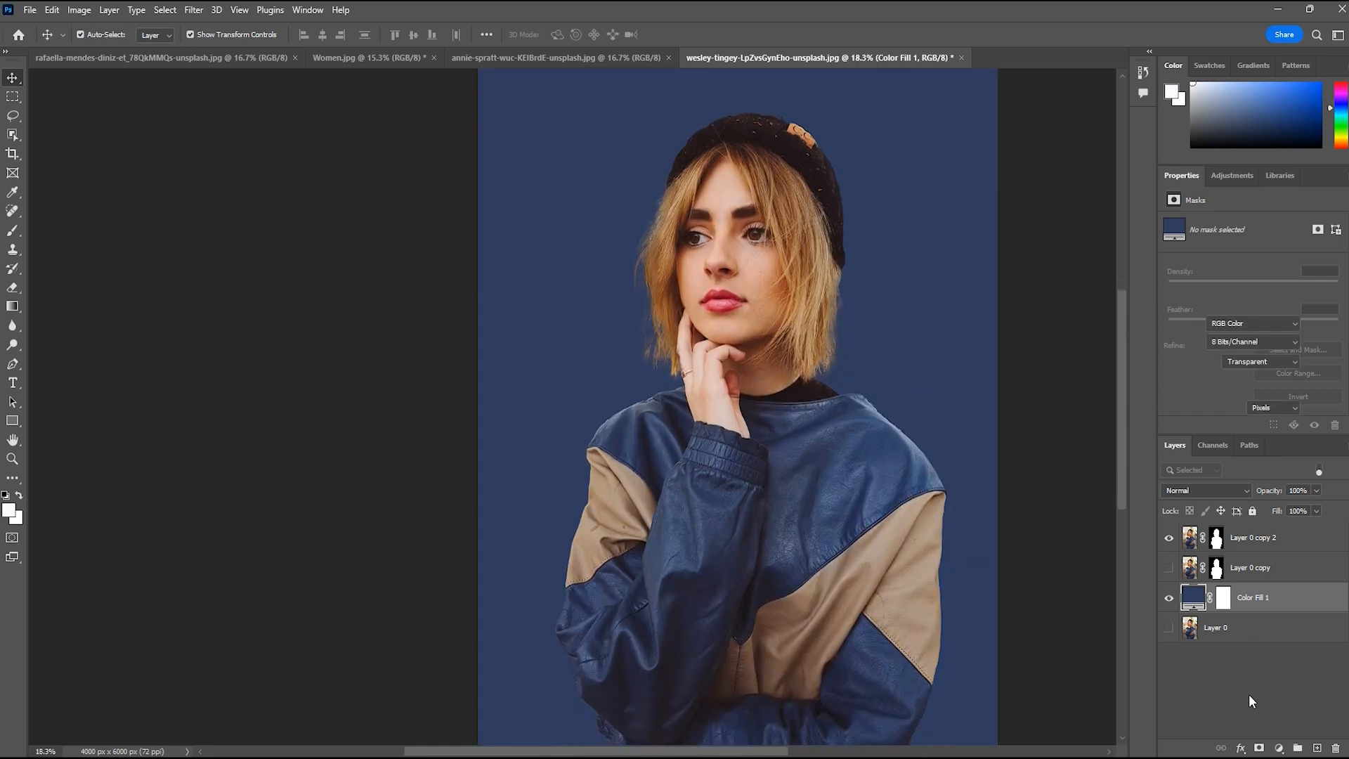
left_click(1169, 571)
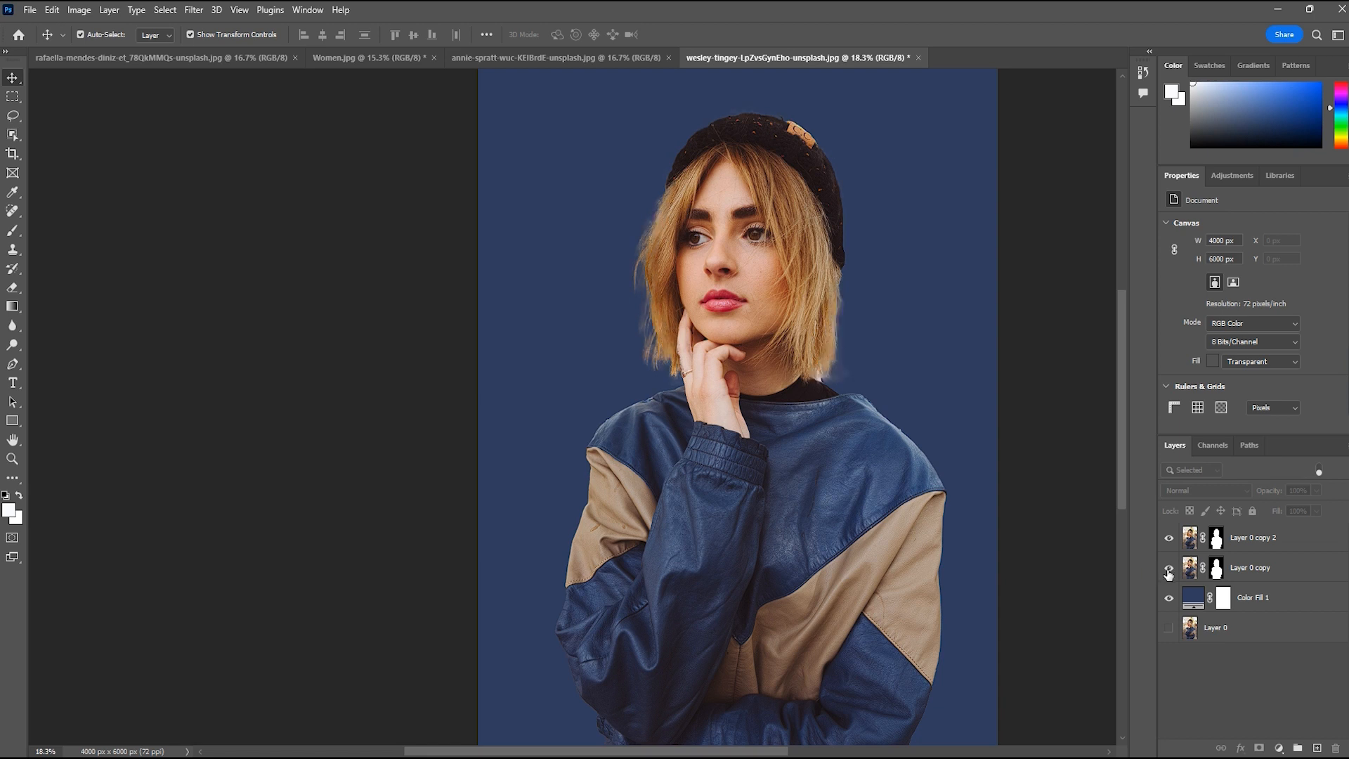
left_click(1169, 570)
Duplicate Layer 0 copy 2 to reinforce the fine hair strands of the cutout
left_click(1293, 549)
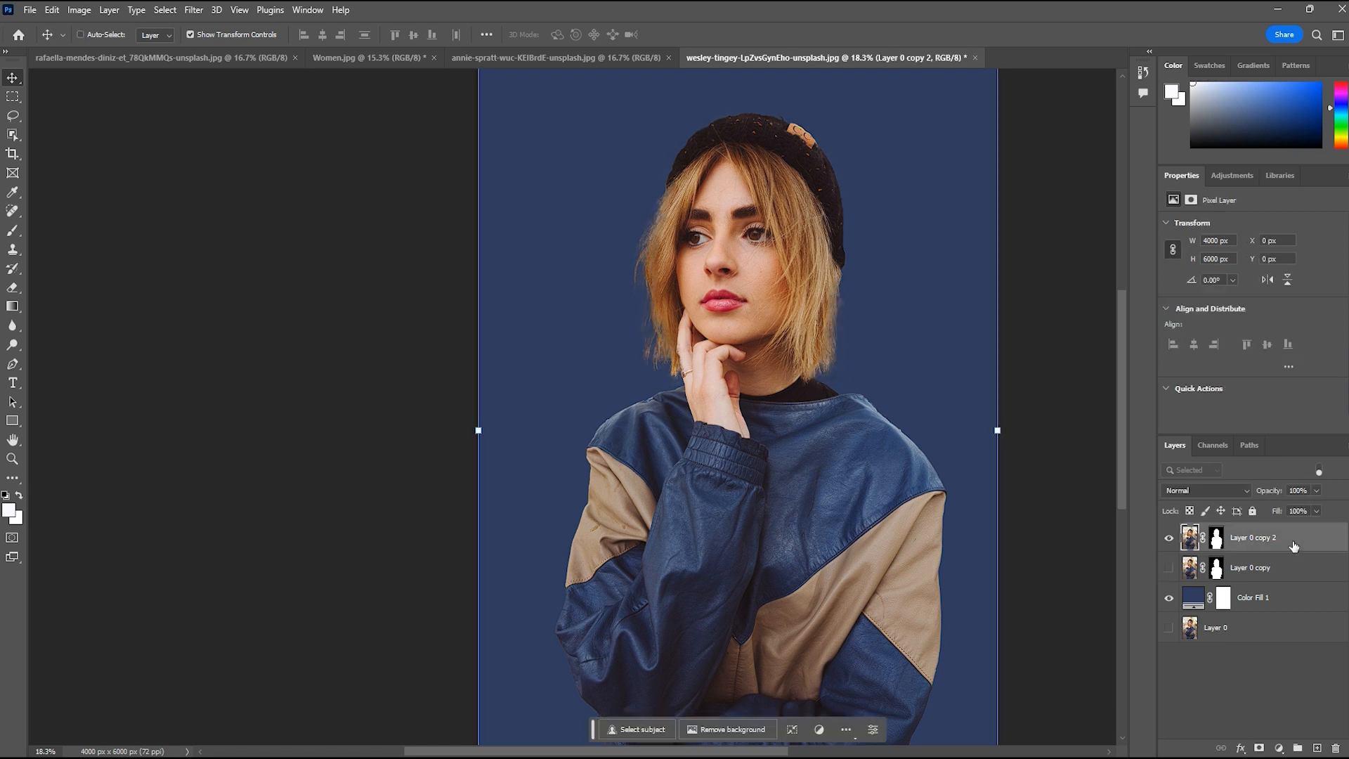
key("ctrl+j")
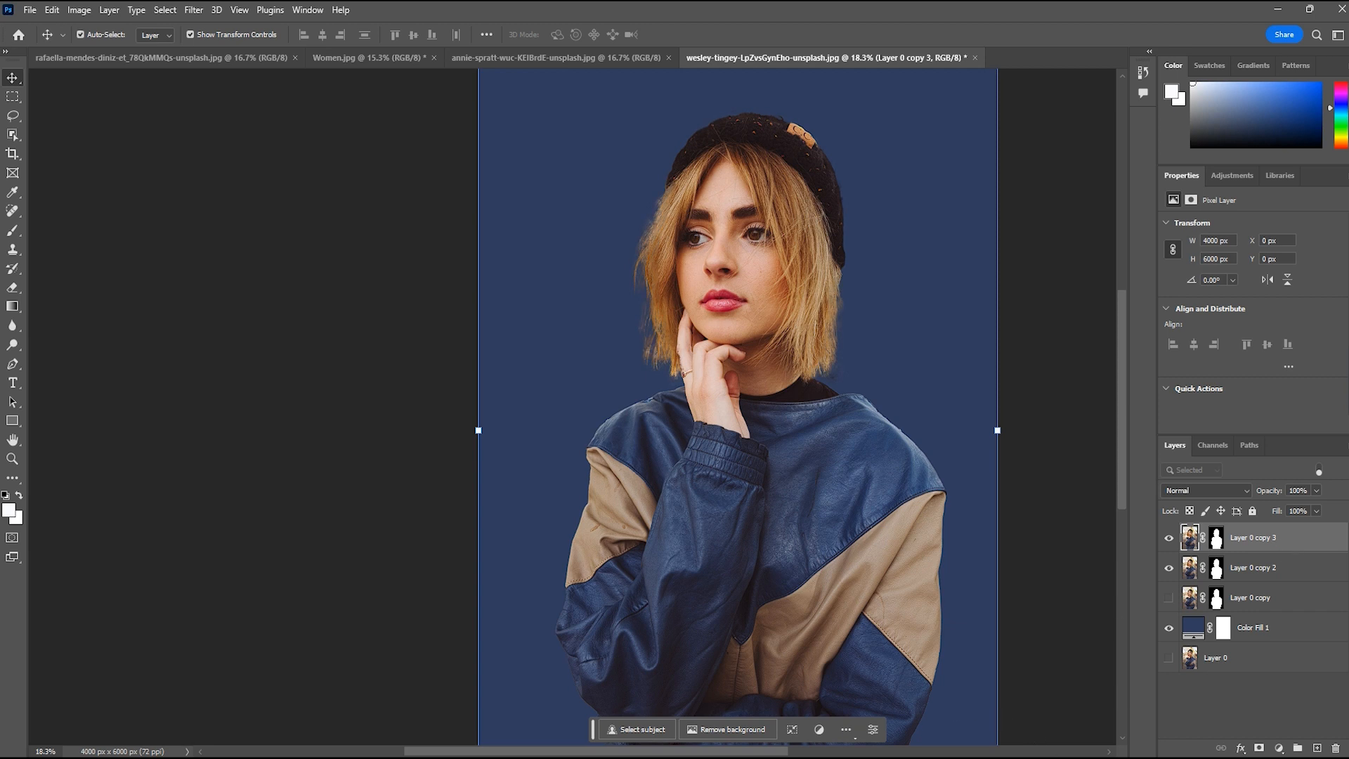
left_click_drag(642, 754, 679, 755)
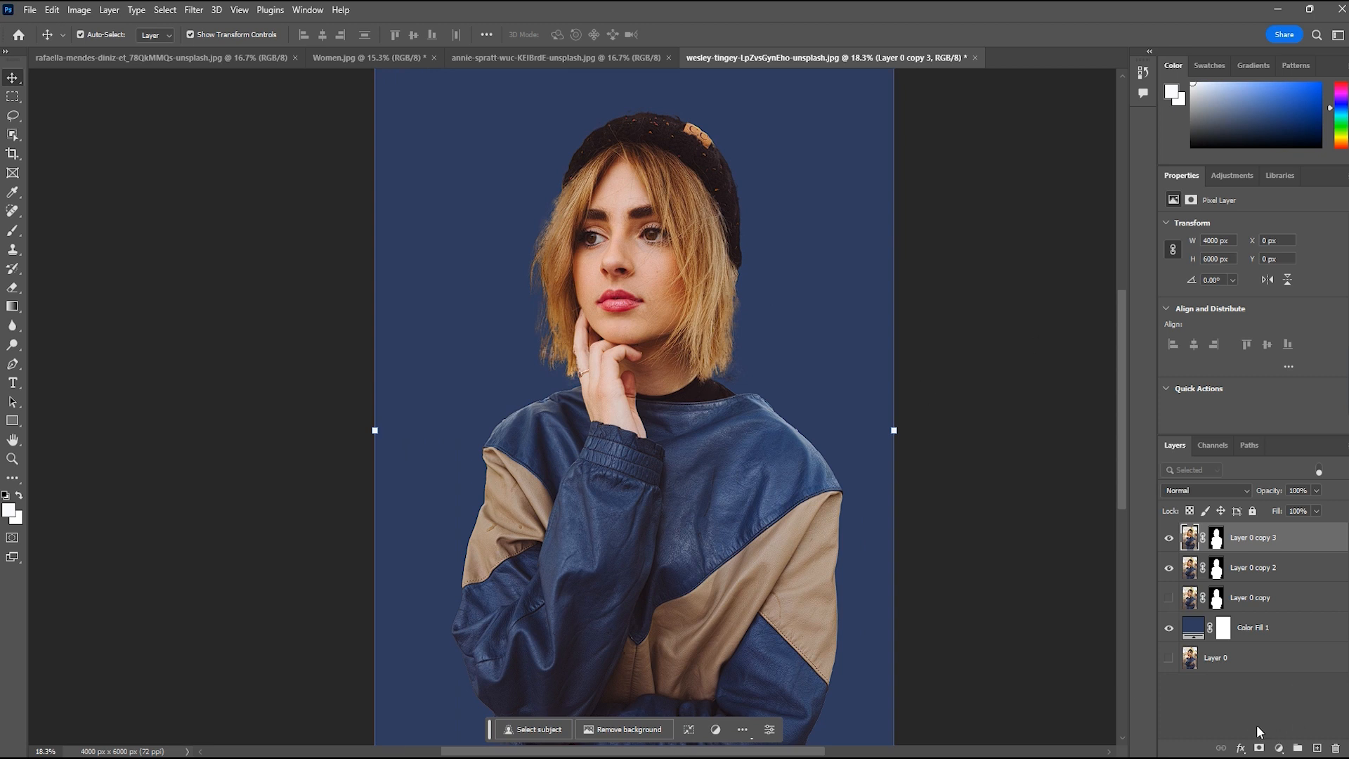
Group all layers from Layer 0 up to Layer 0 copy 3 into a single layer group
left_click(1243, 659)
key("ctrl+a")
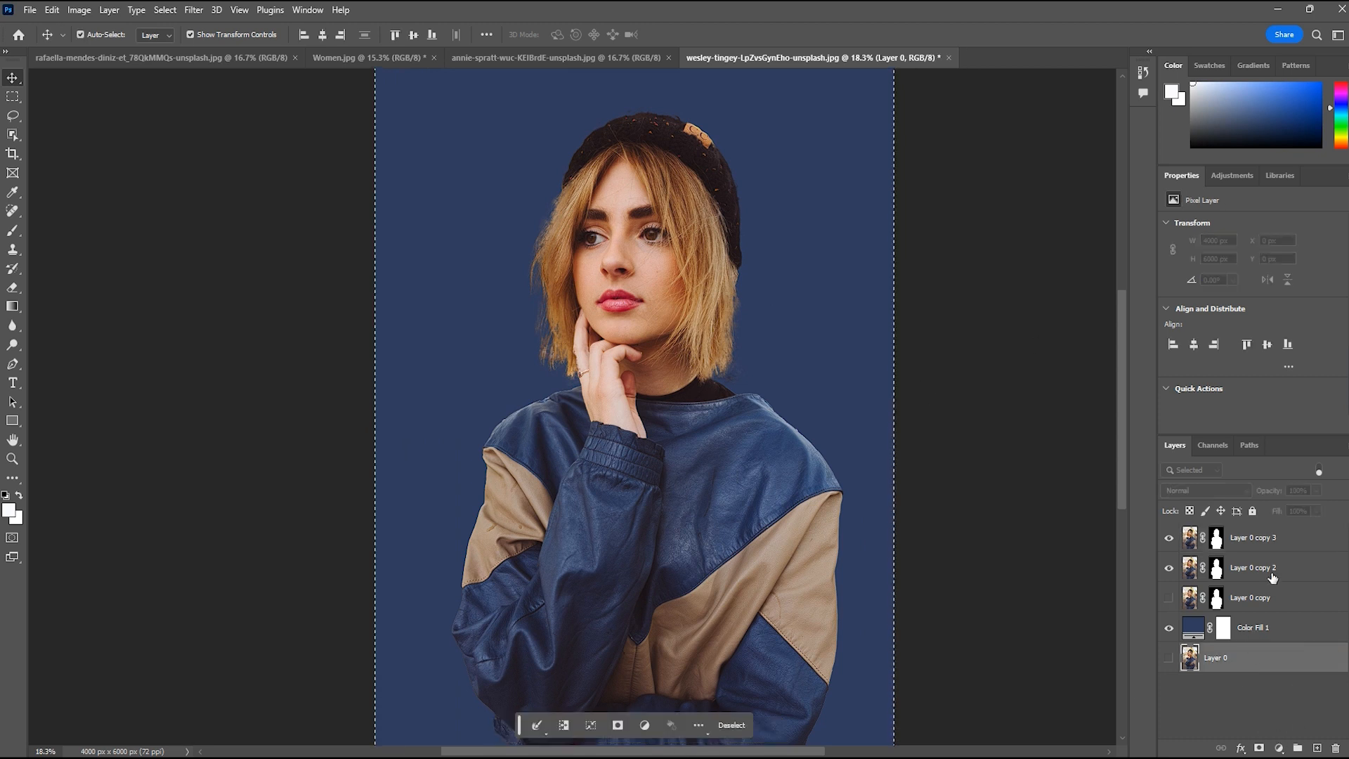
left_click(1272, 538, "shift")
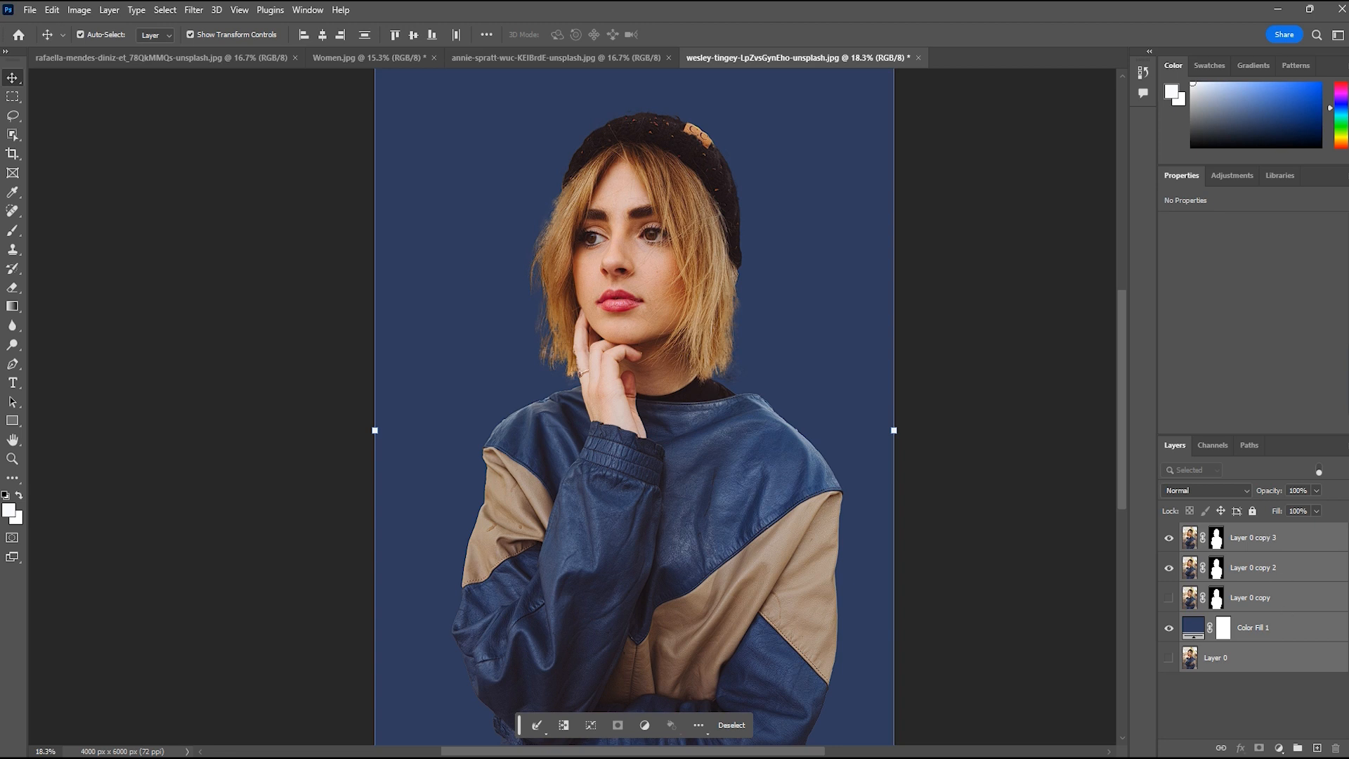
left_click(1298, 748)
left_click(1191, 600)
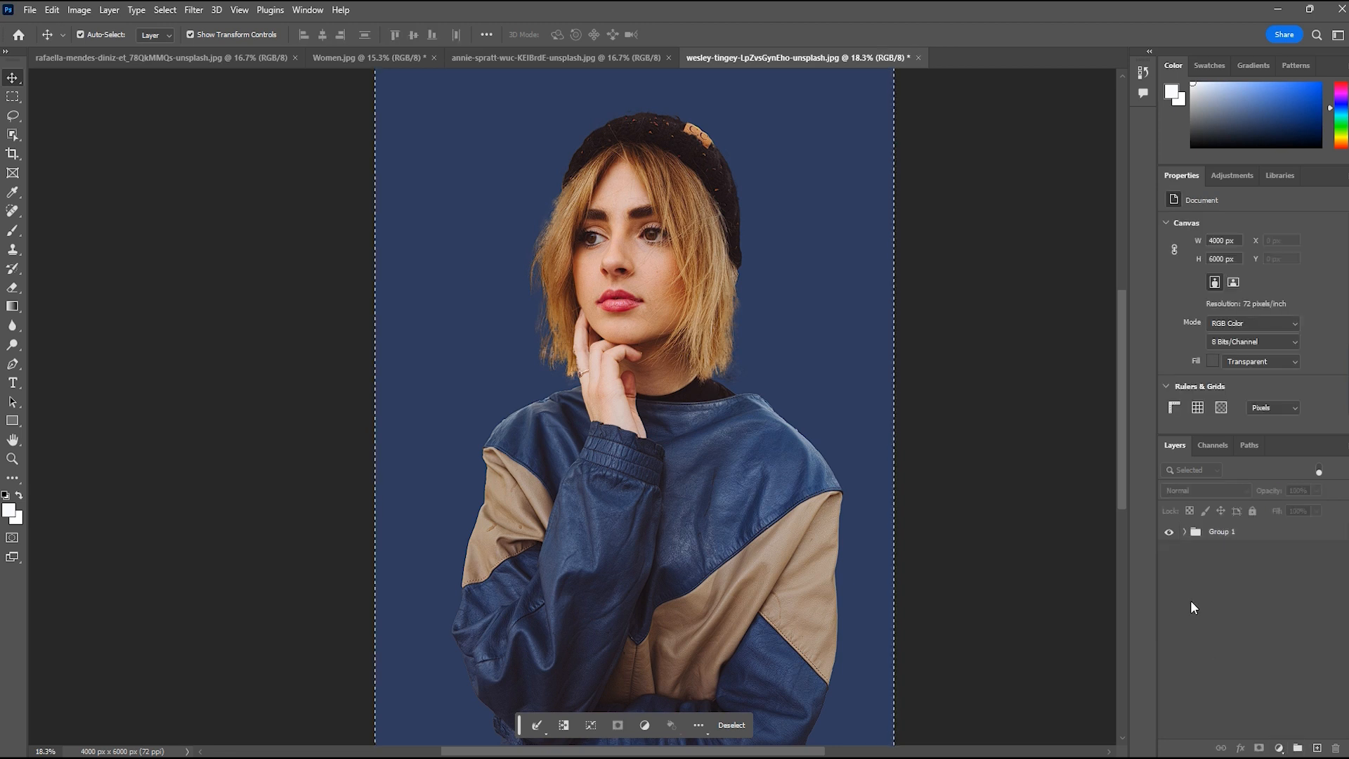
Expand Group 1 to check the layers it contains, and collapse it again
left_click(1185, 532)
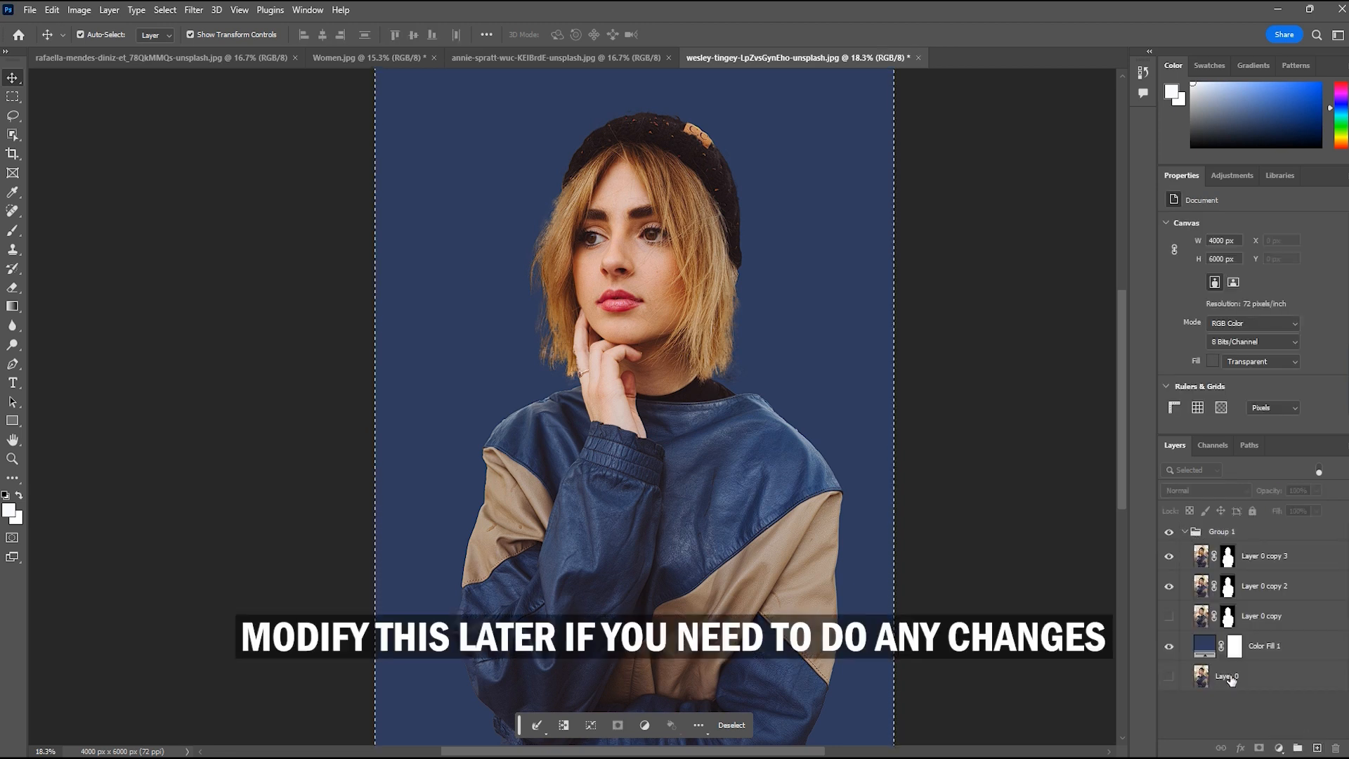
left_click(1190, 532)
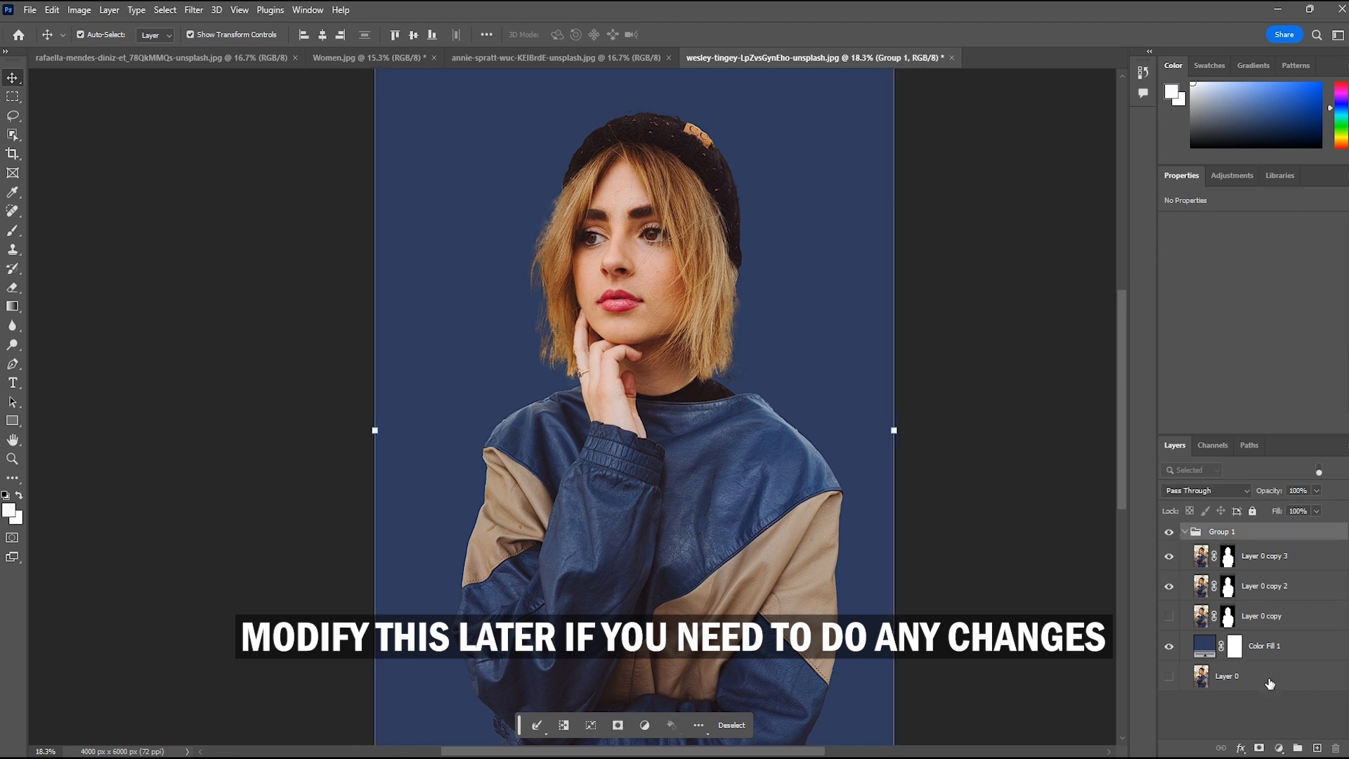
left_click(1186, 531)
left_click(1234, 694)
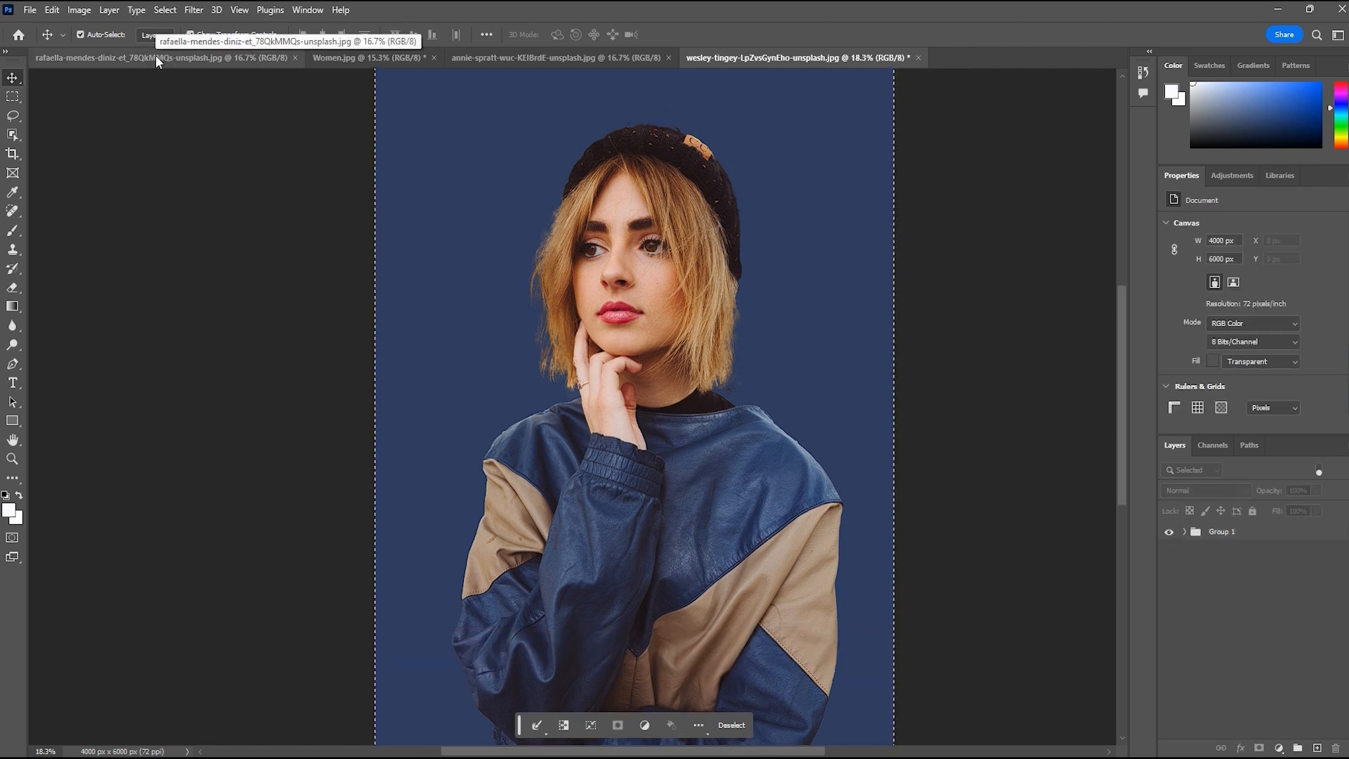
Switch to the Women.jpg document, duplicate Layer 0 and keep only the duplicate visible
left_click(470, 54)
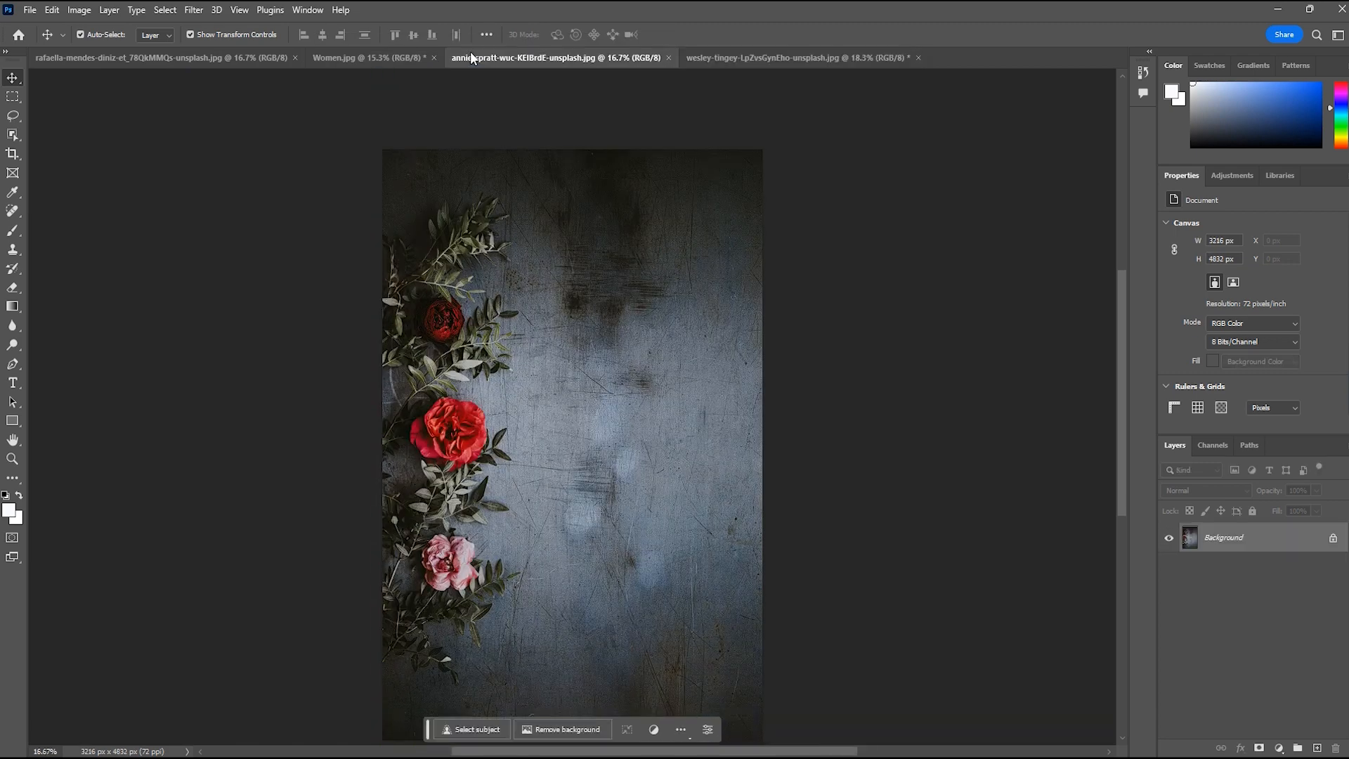
left_click(347, 58)
left_click(609, 542)
scroll(609, 542, "down", 1)
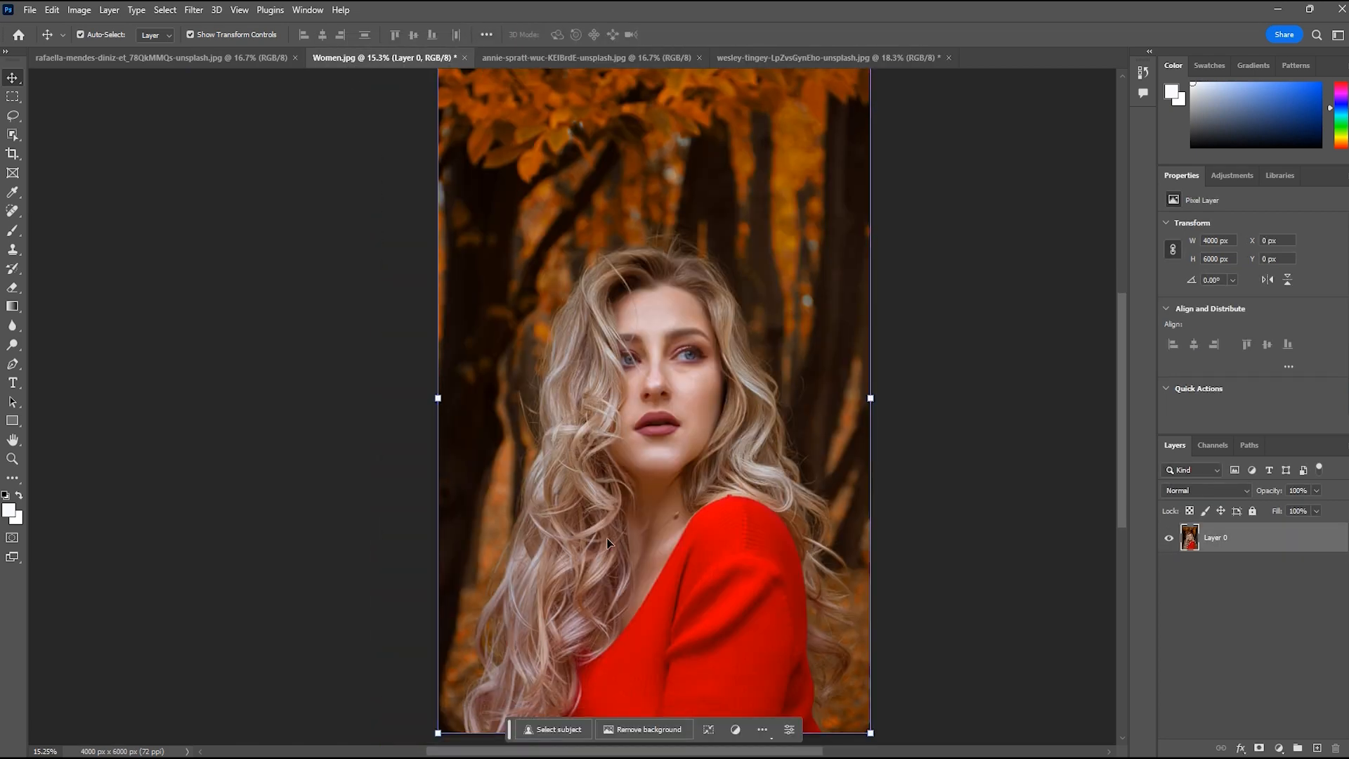
key("ctrl+j")
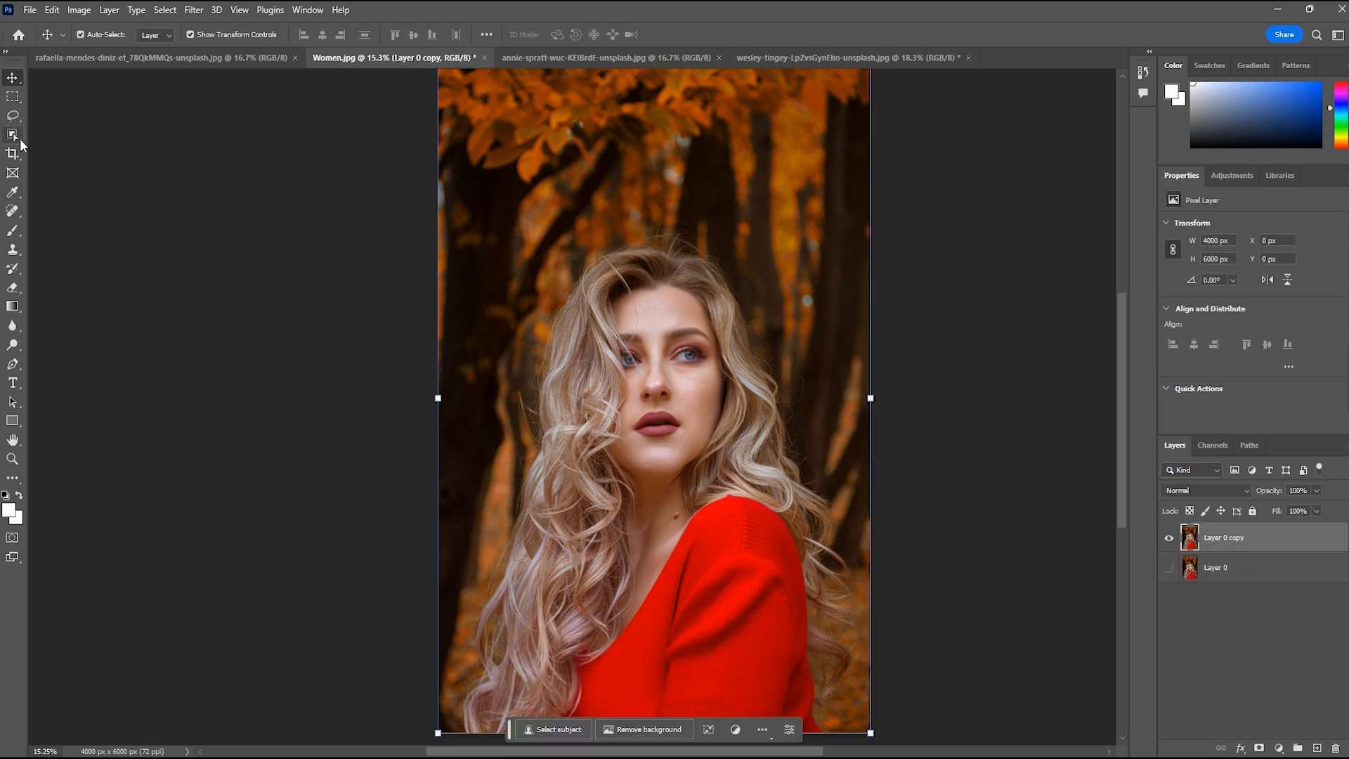
Select the woman roughly, including her long hair and red sweater, with the Quick Selection tool
left_click(20, 138)
right_click(18, 137)
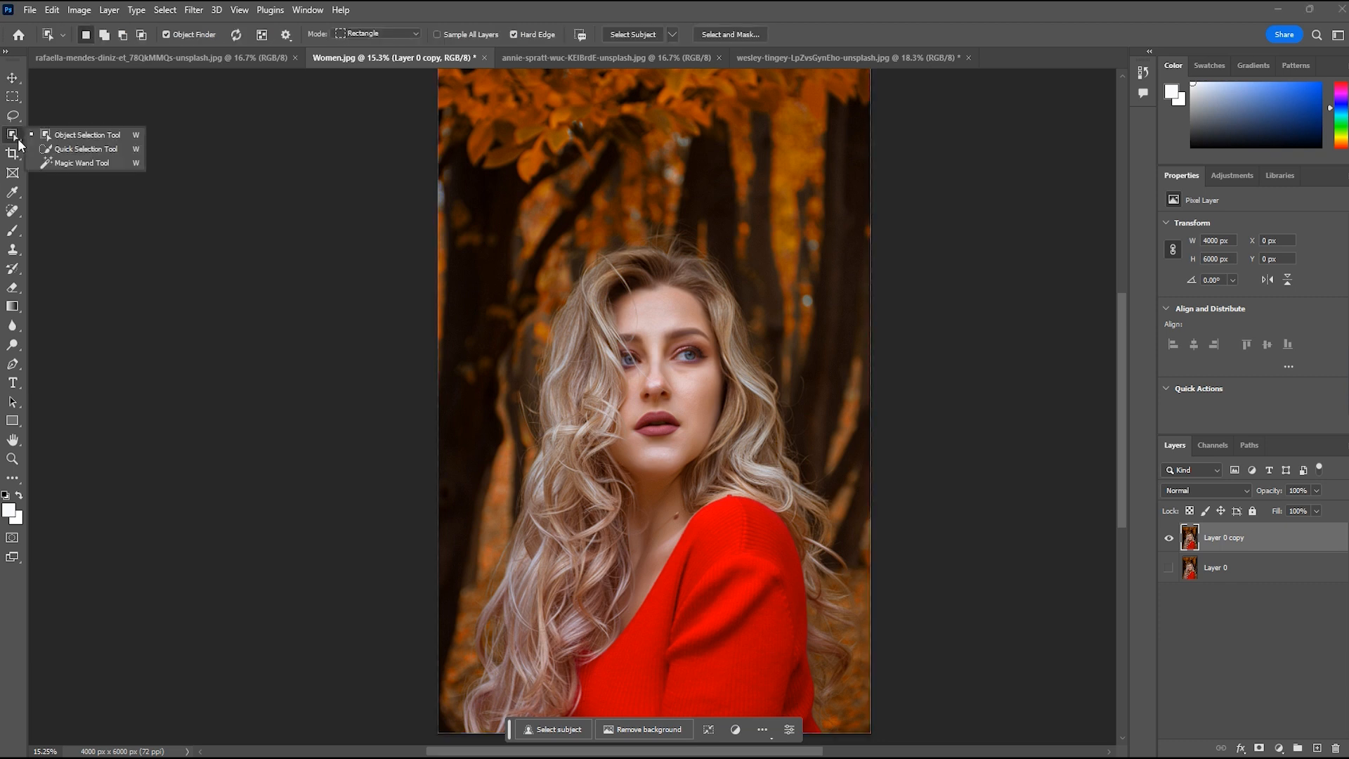
left_click(78, 149)
mouse_move(664, 262)
left_mouse_down()
mouse_move(484, 730)
mouse_move(507, 612)
mouse_move(614, 467)
mouse_move(690, 277)
mouse_move(819, 710)
mouse_move(811, 506)
mouse_move(820, 525)
mouse_move(711, 283)
mouse_move(687, 269)
mouse_move(587, 295)
mouse_move(552, 391)
mouse_move(513, 603)
mouse_move(503, 587)
mouse_move(491, 722)
mouse_move(488, 644)
mouse_move(425, 611)
mouse_move(482, 618)
left_mouse_up()
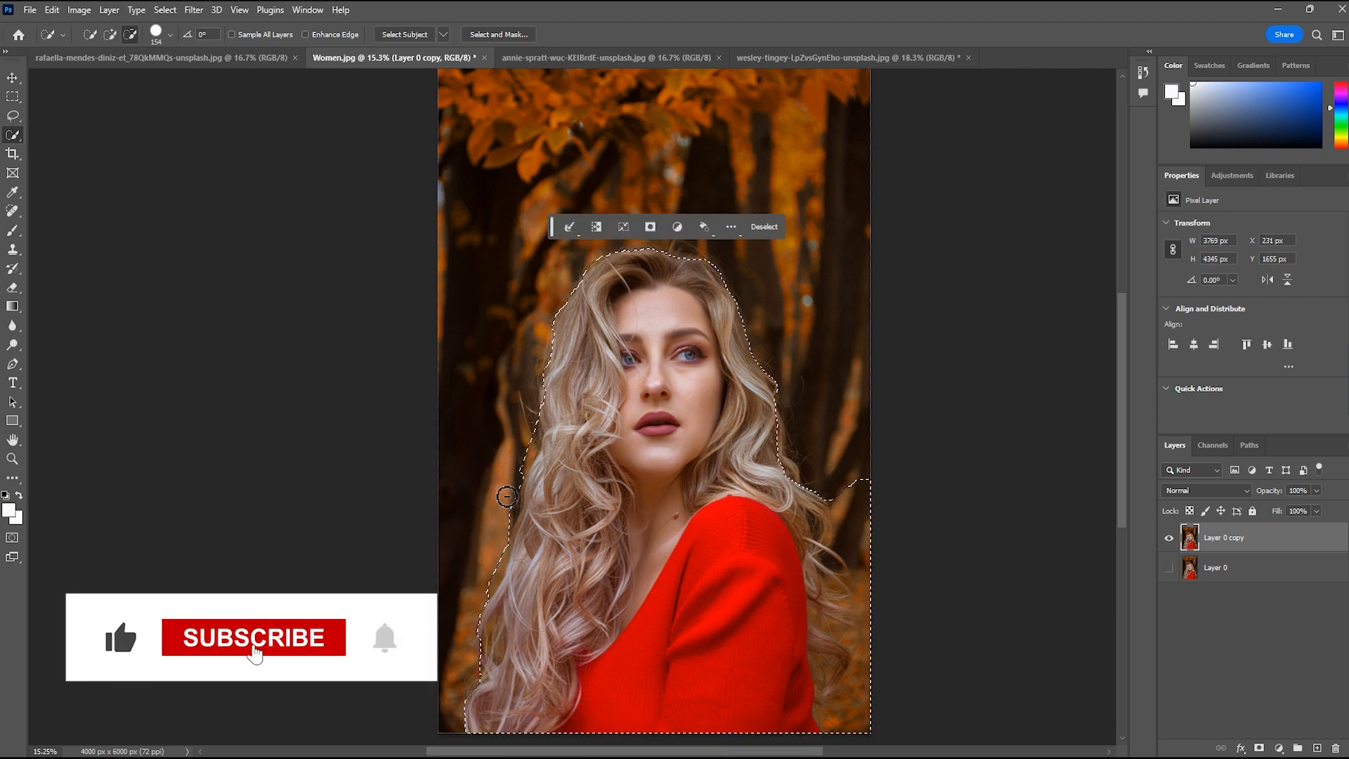
Subtract the background beside the hair and shoulder from the selection, and add the loose curls behind the shoulder
mouse_move(539, 425)
left_mouse_down()
mouse_move(532, 488)
mouse_move(528, 439)
left_mouse_up()
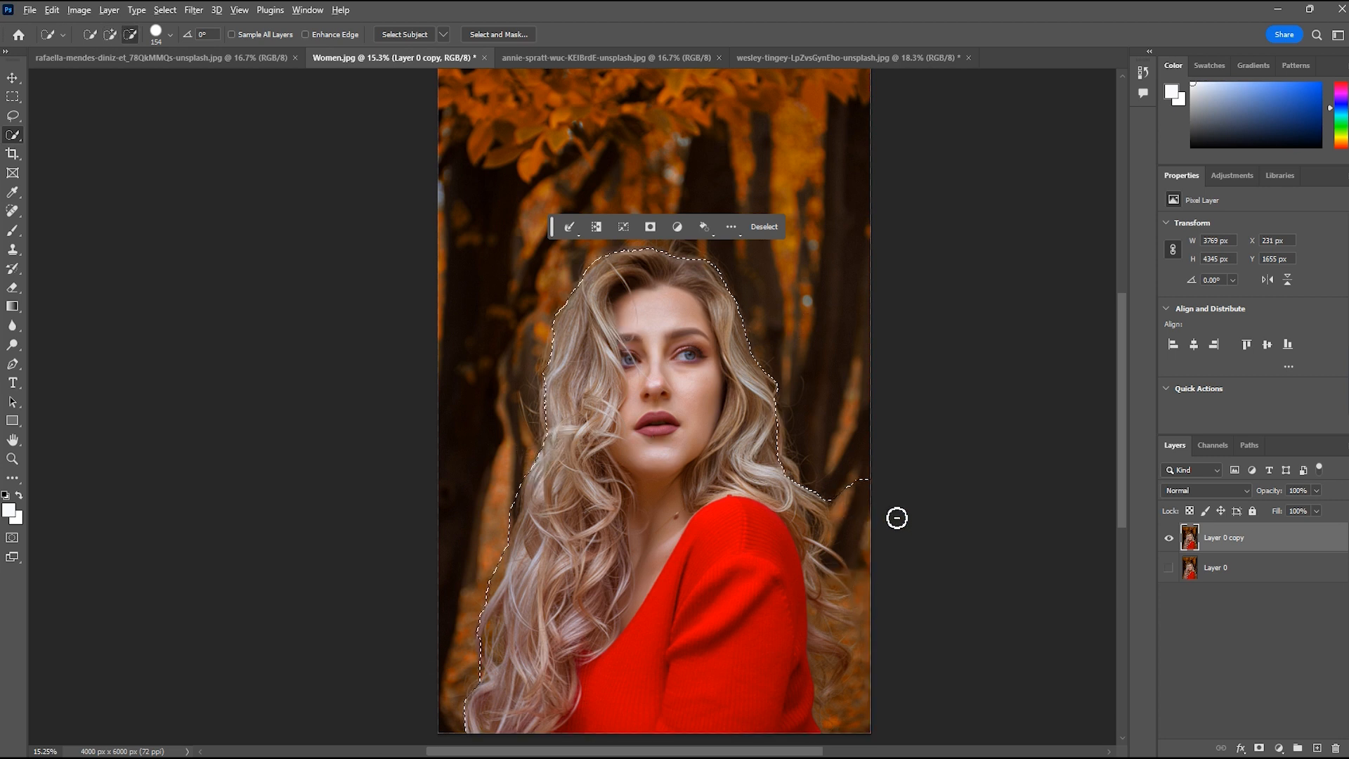
mouse_move(895, 515)
left_mouse_down()
mouse_move(864, 572)
mouse_move(858, 473)
mouse_move(858, 647)
mouse_move(810, 738)
left_mouse_up()
mouse_move(860, 485)
left_mouse_down()
mouse_move(846, 485)
mouse_move(845, 525)
left_mouse_up()
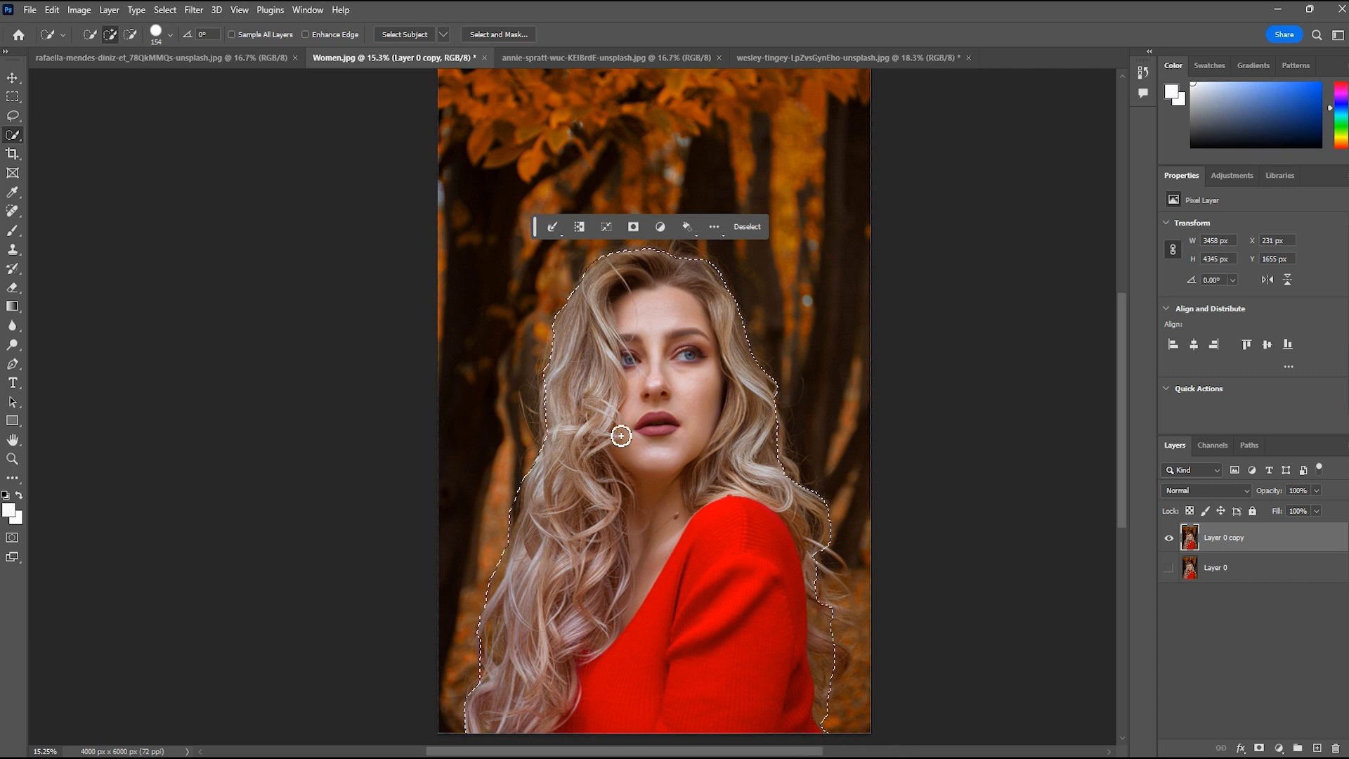
key("alt")
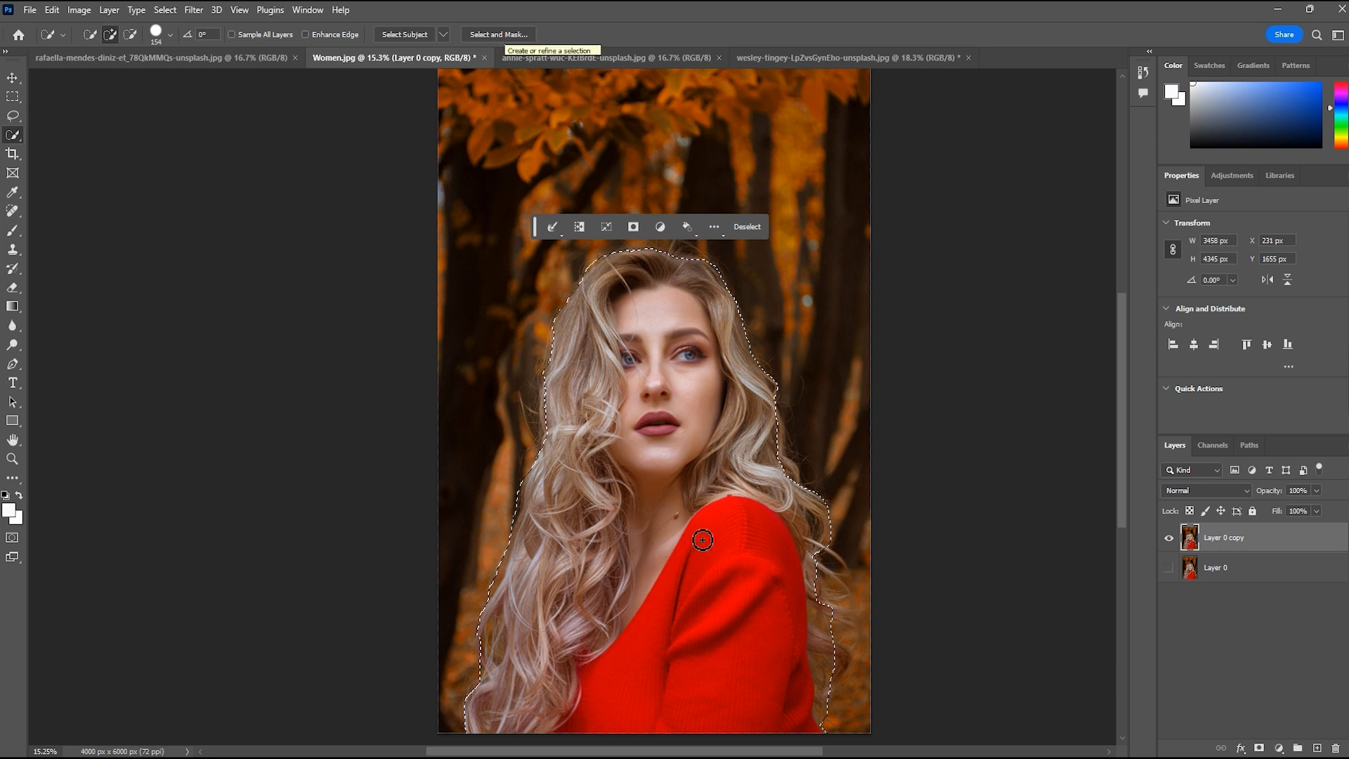
left_click_drag(795, 494, 786, 467)
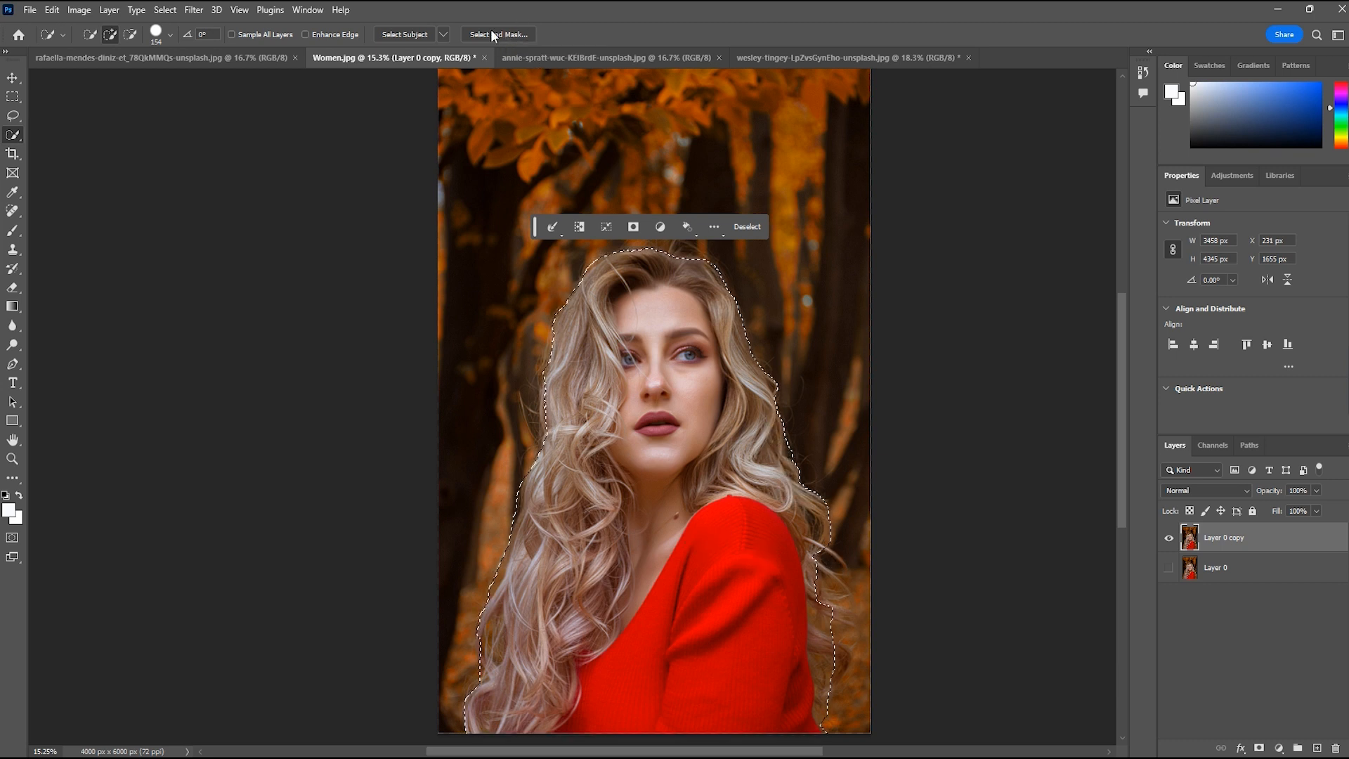
mouse_move(822, 647)
left_mouse_down()
mouse_move(827, 589)
mouse_move(826, 607)
mouse_move(837, 563)
left_mouse_up()
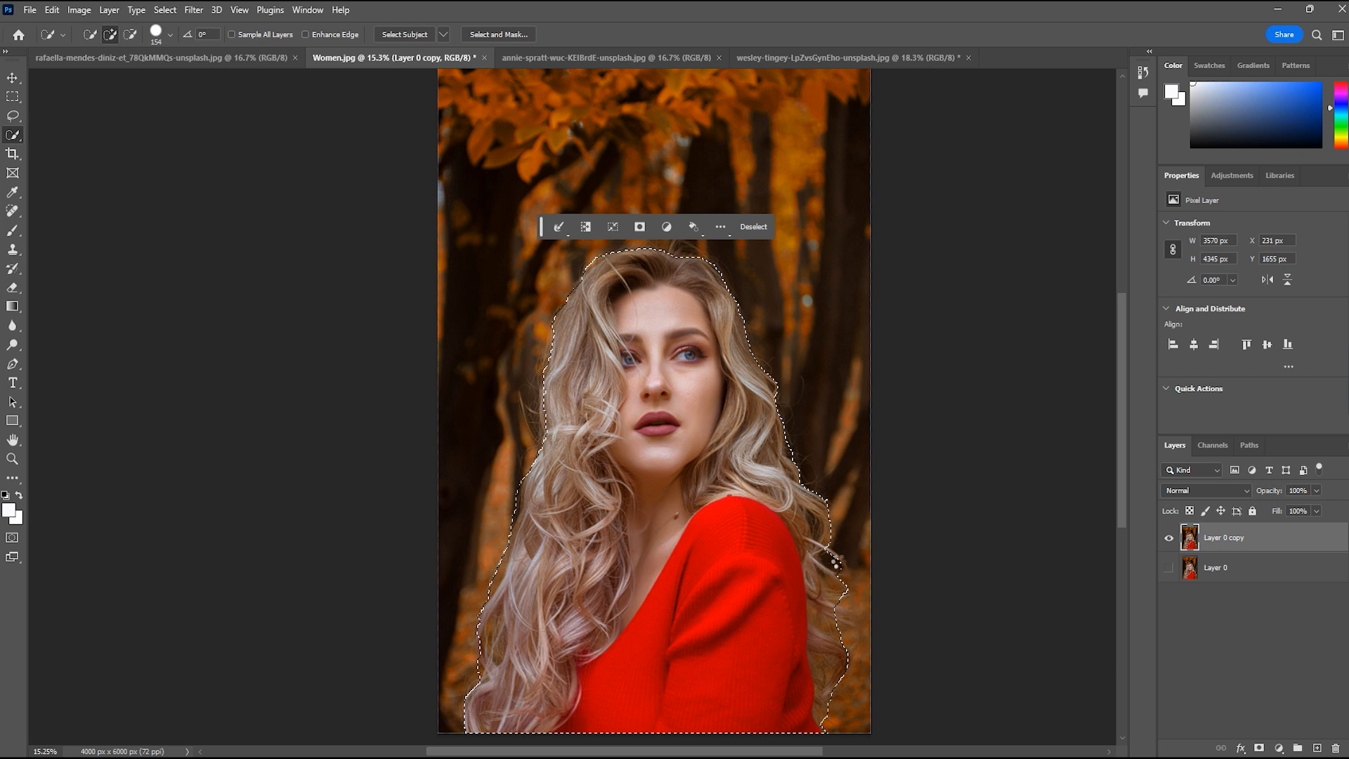
Open the selection in Select and Mask, enable Decontaminate Colors at 100% and apply Refine Hair
left_click(502, 39)
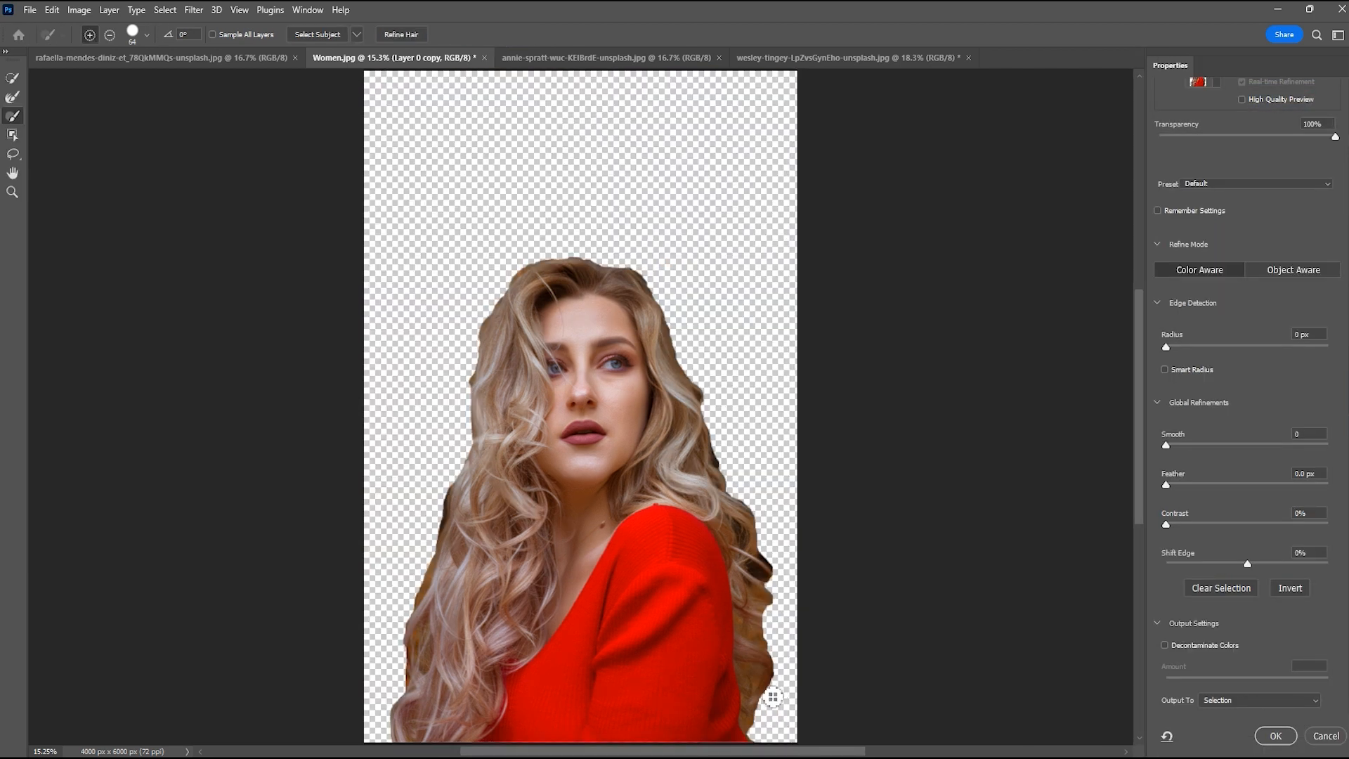
scroll(769, 703, "up", 3)
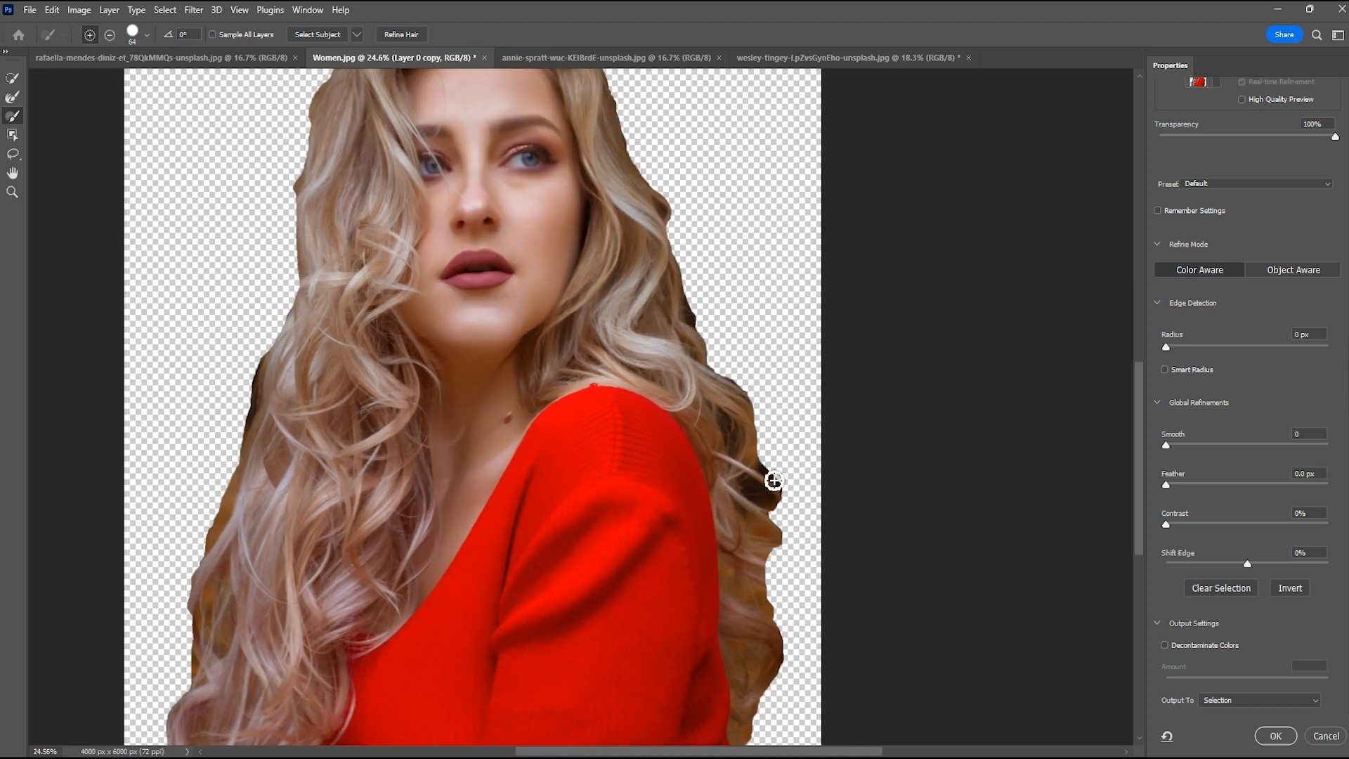
scroll(784, 677, "down", 2)
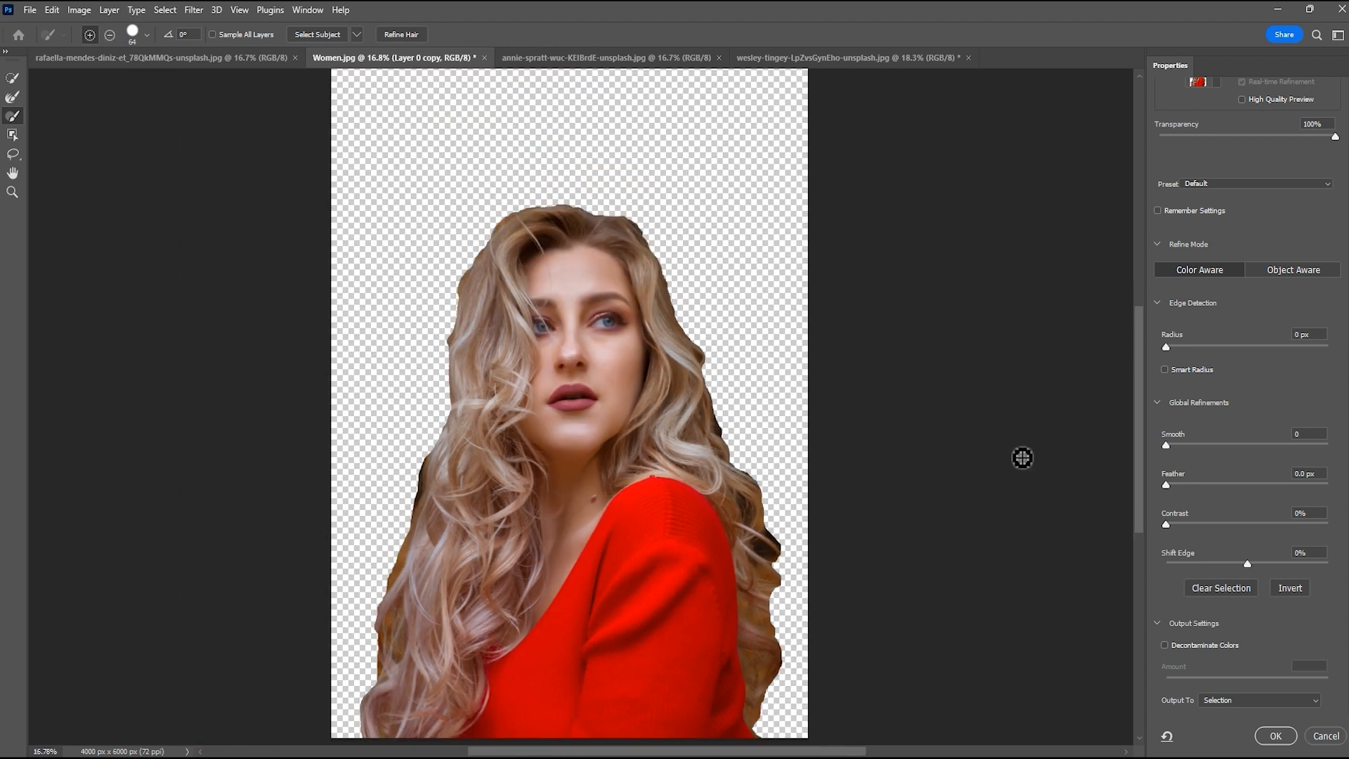
left_click(1165, 648)
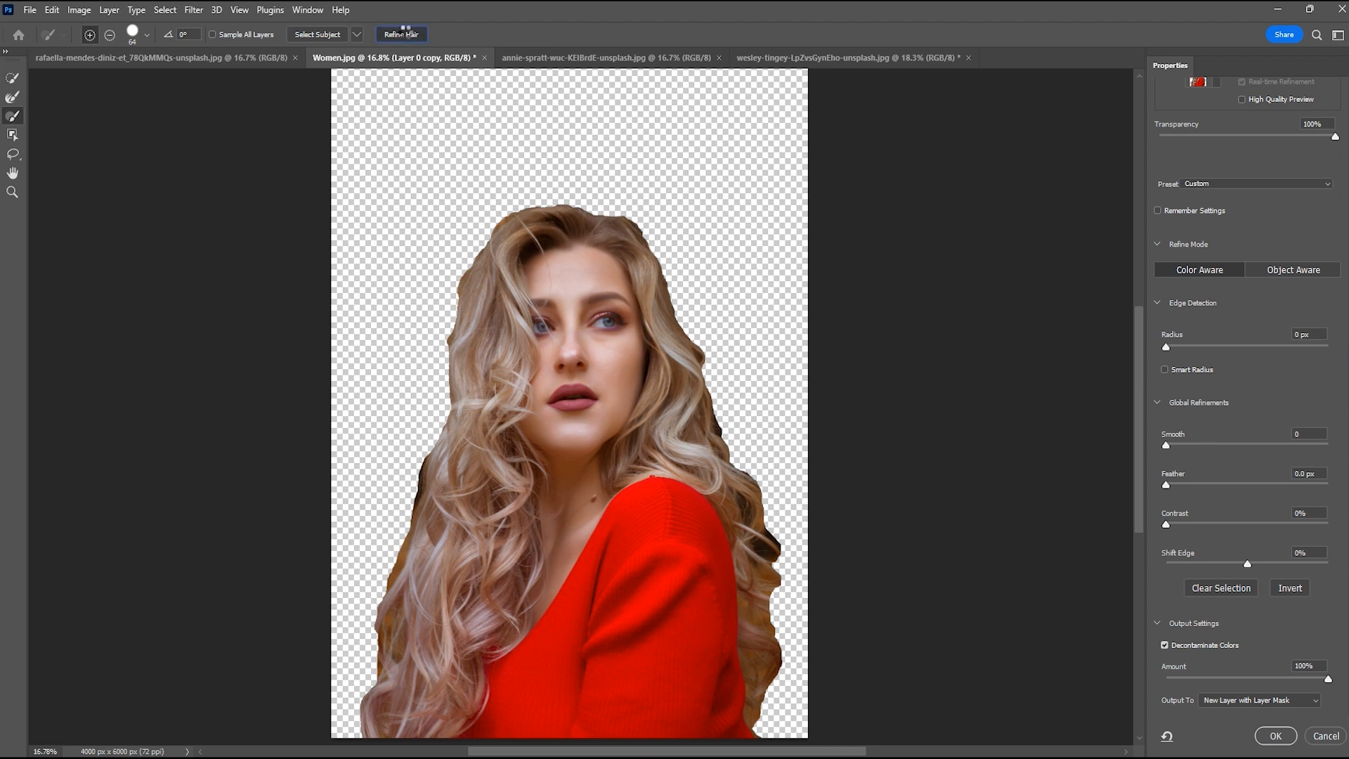
left_click(408, 33)
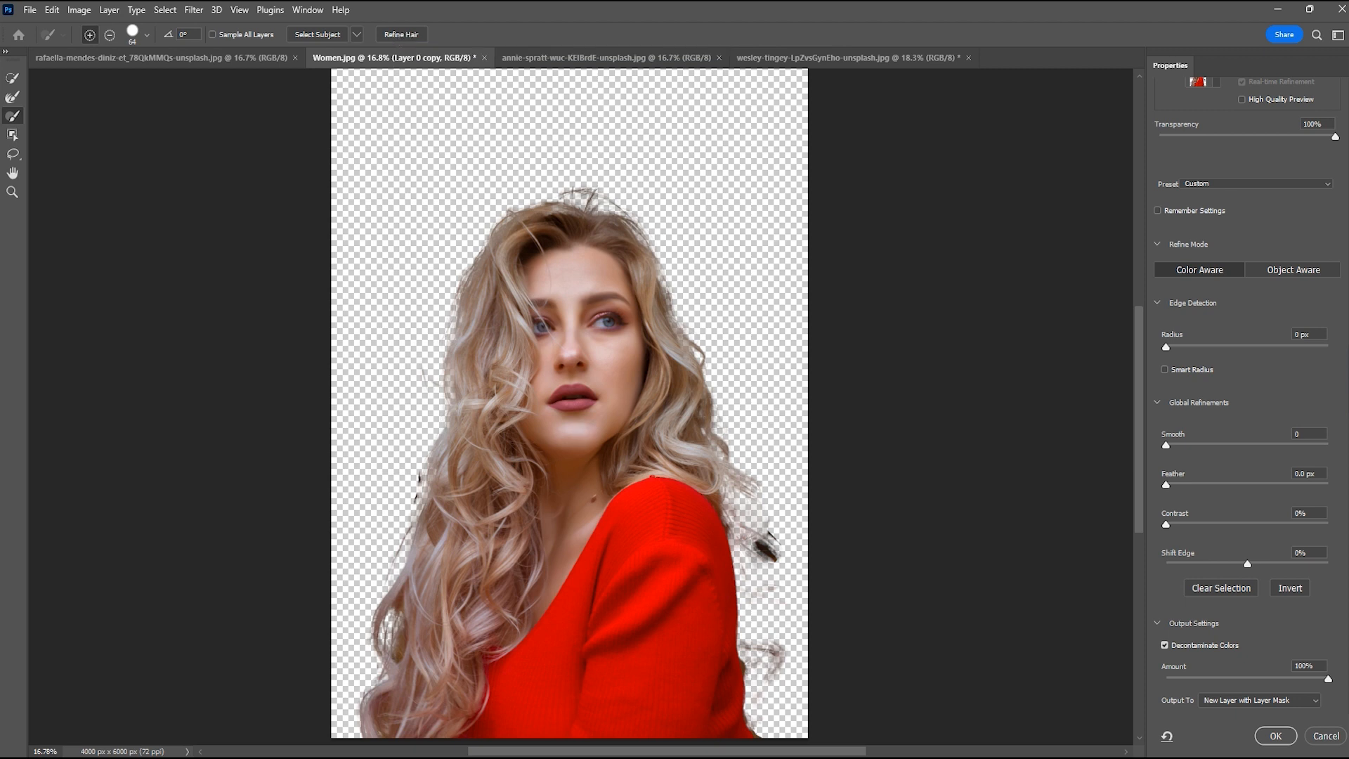
Set the Decontaminate Colors amount to 58%, reapply Refine Hair and output the cutout to a New Layer with Layer Mask
left_click(1165, 645)
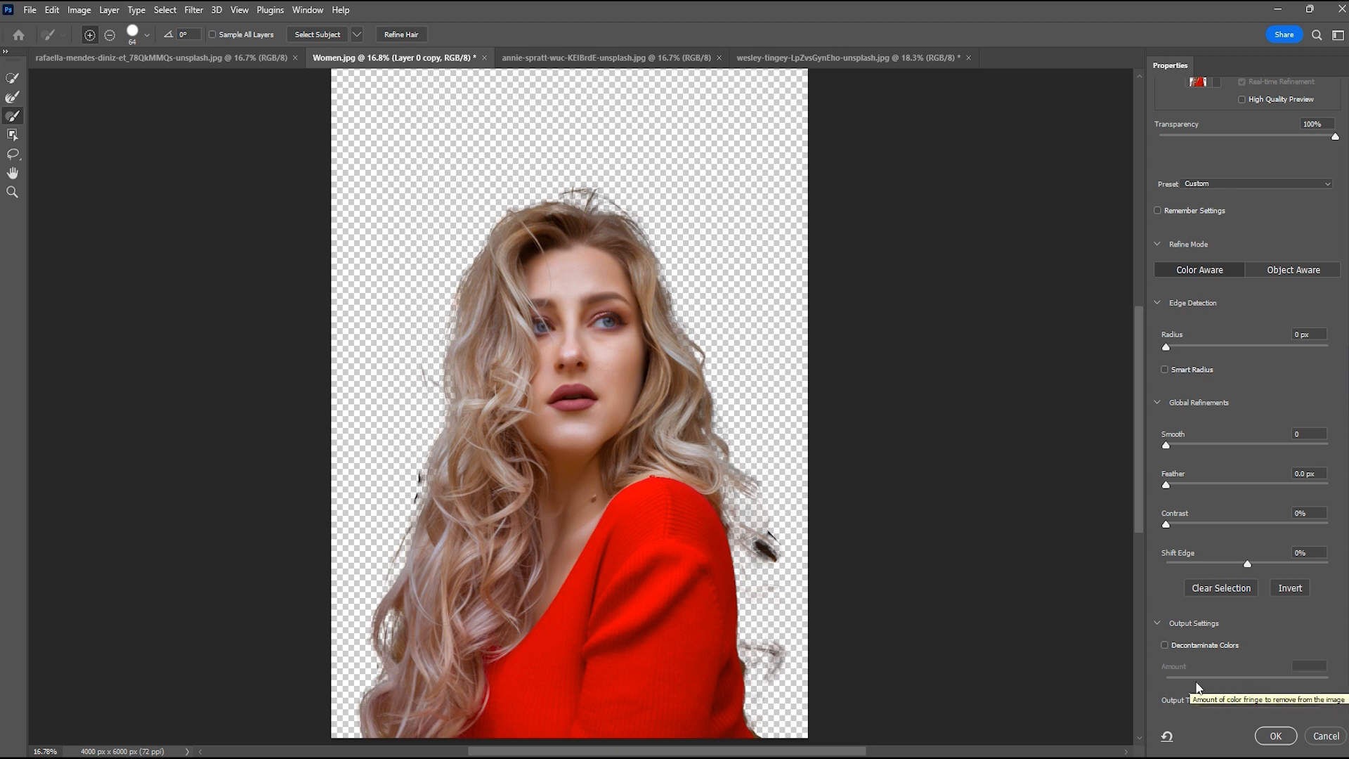
left_click(1165, 645)
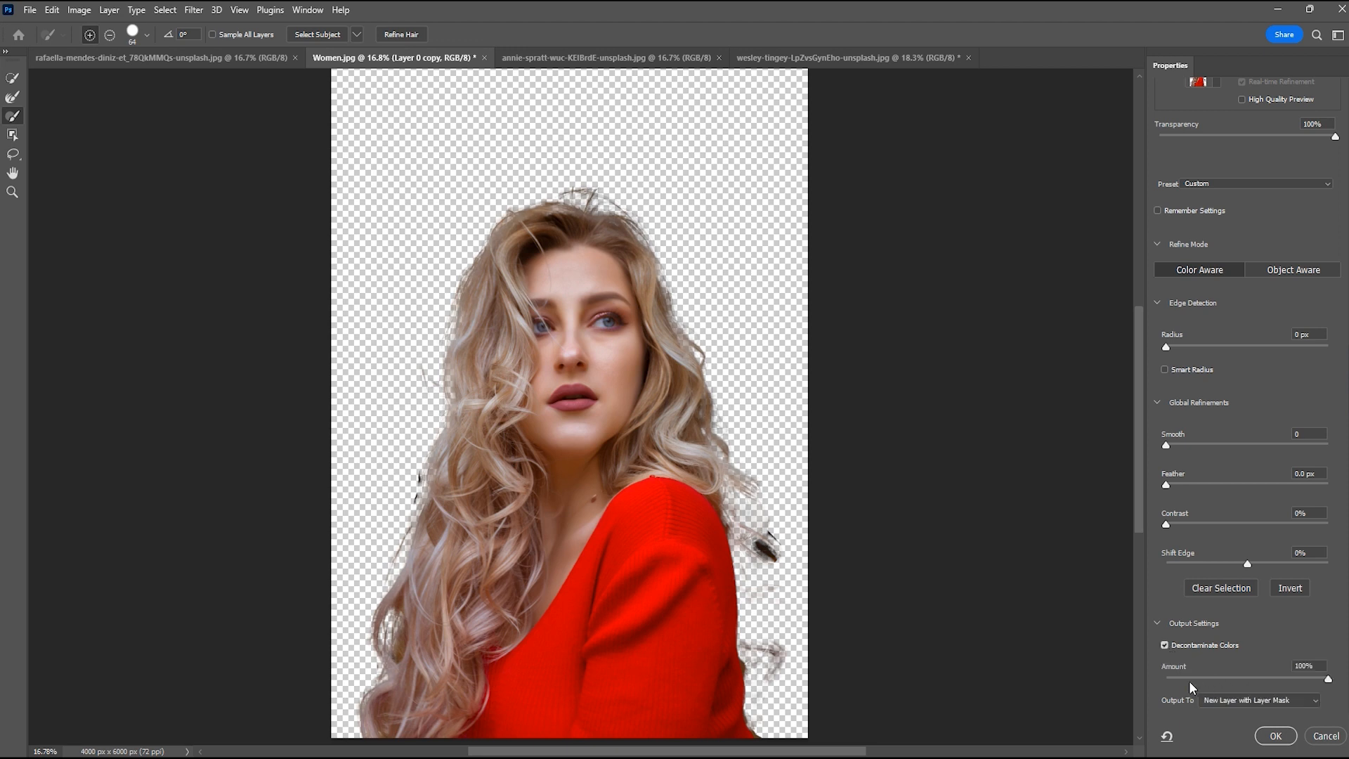
left_click_drag(1269, 678, 1260, 677)
left_click(407, 34)
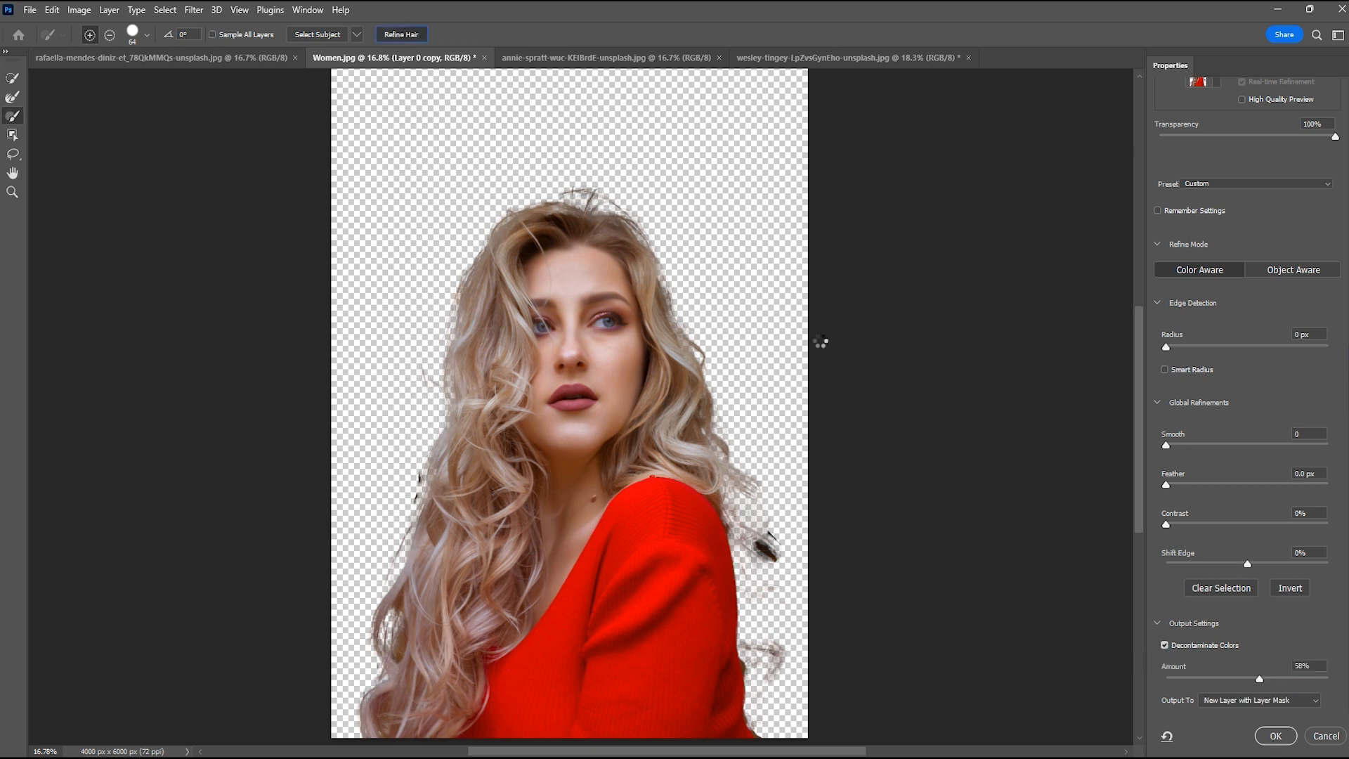
left_click(1275, 735)
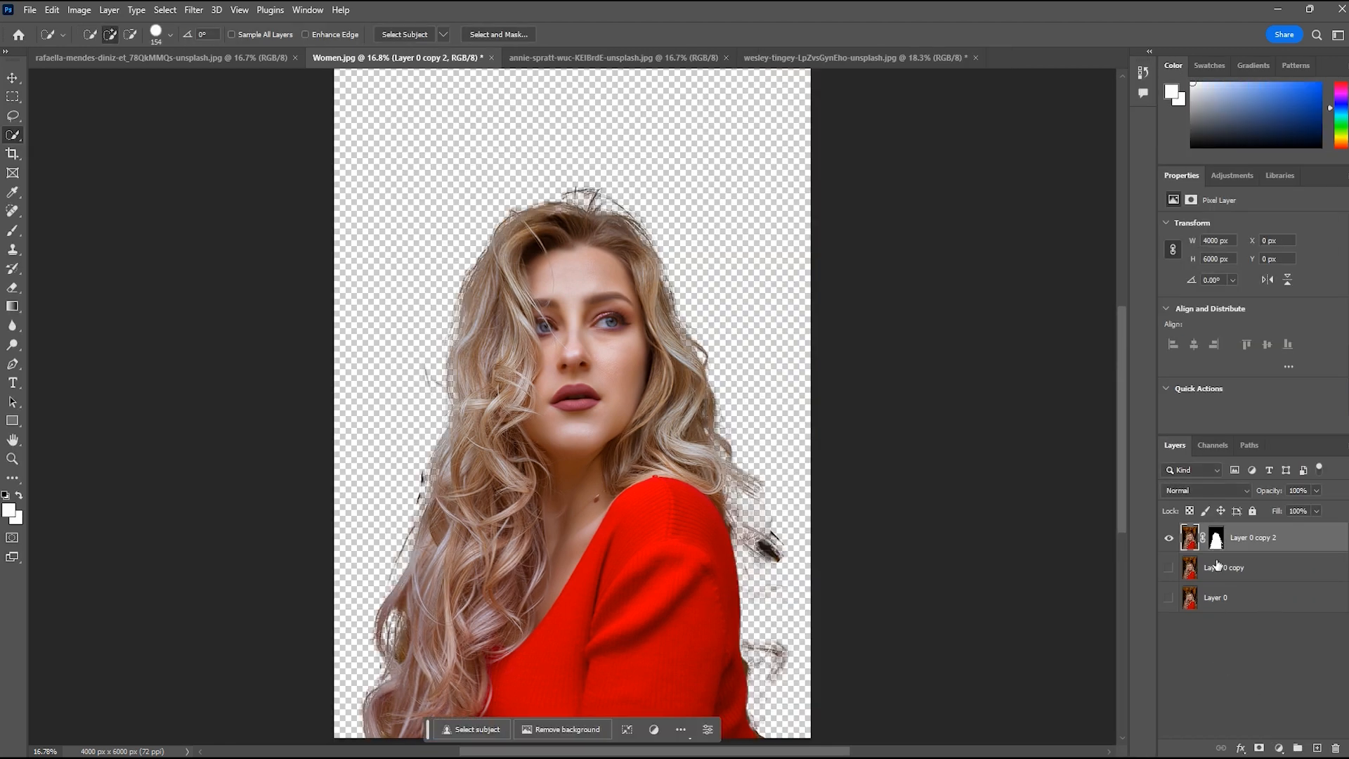
Duplicate Layer 0 and leave only Layer 0 and its new duplicate visible, with Layer 0 copy and Layer 0 copy 2 hidden
left_click(1170, 570)
left_click(1169, 538)
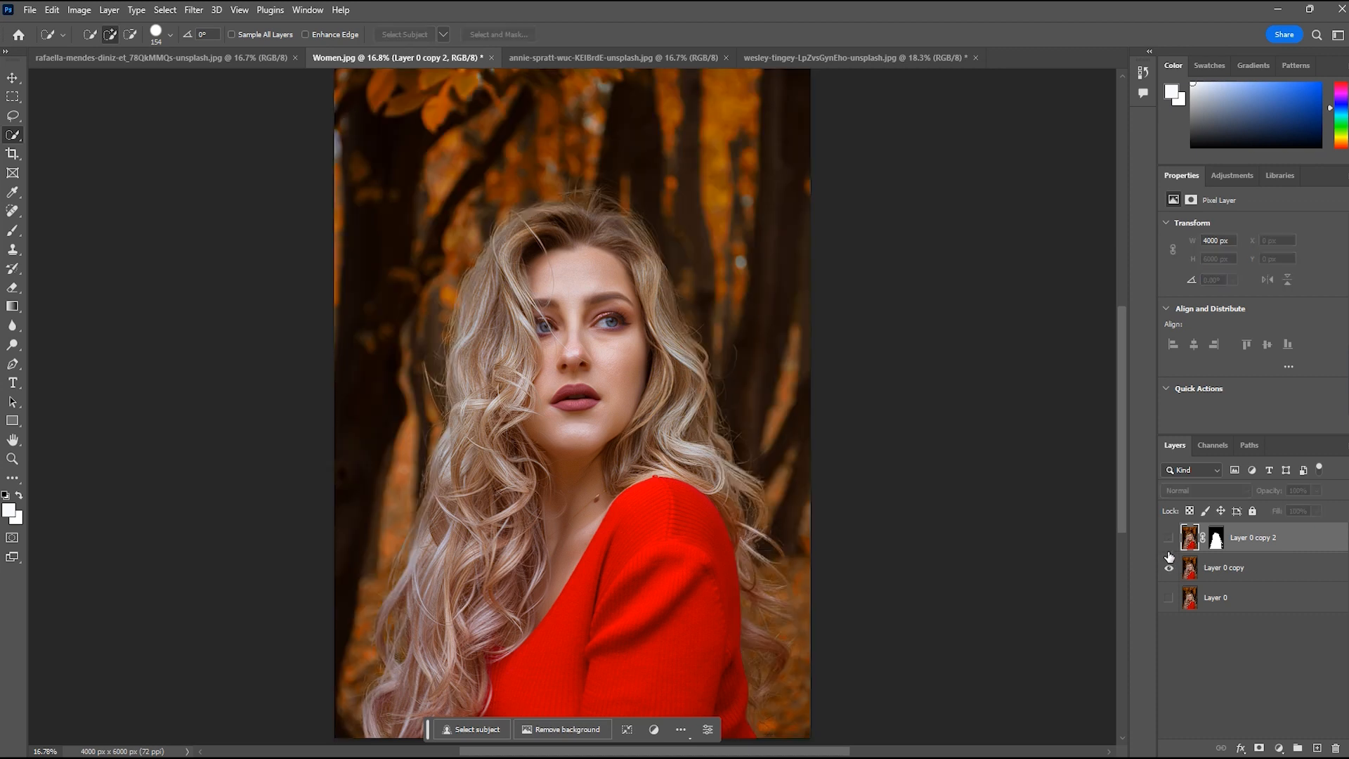
left_click(1218, 665)
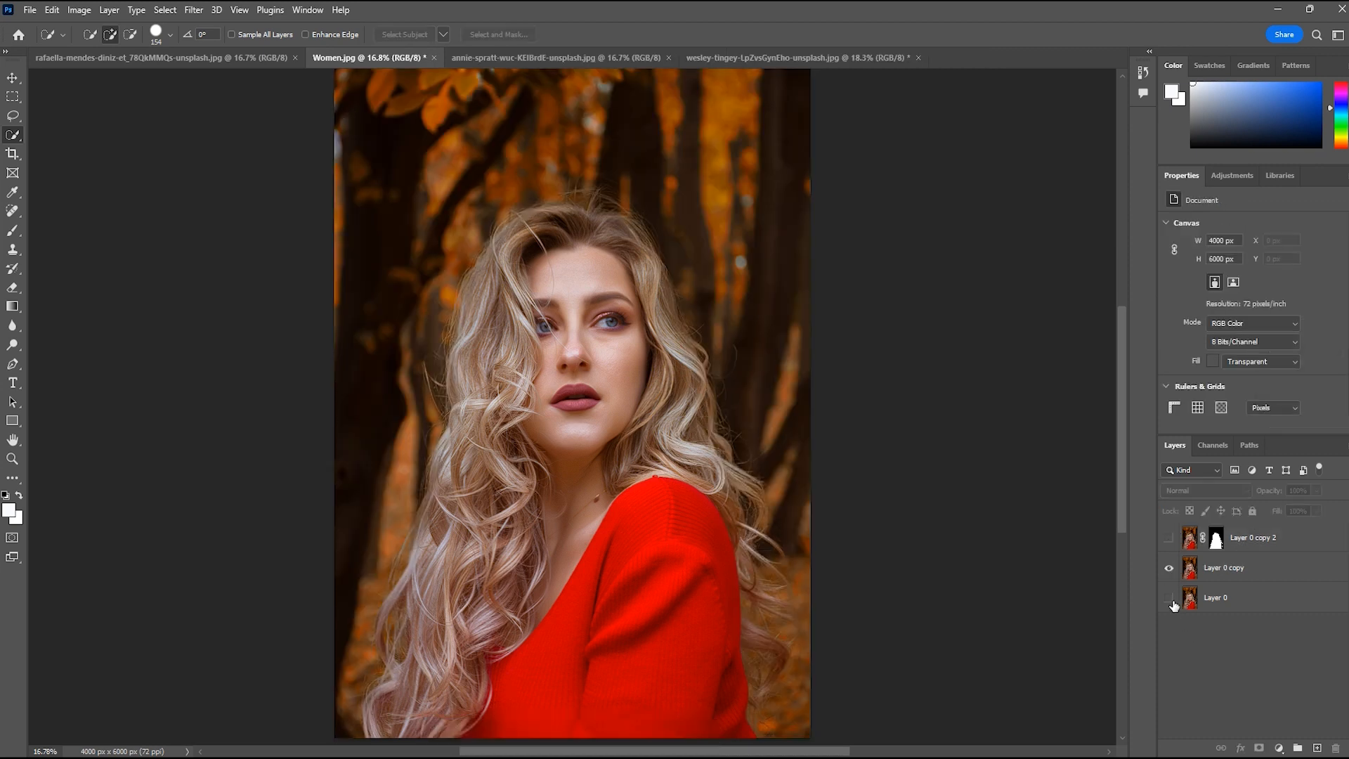
left_click(1170, 599)
left_click(1252, 604)
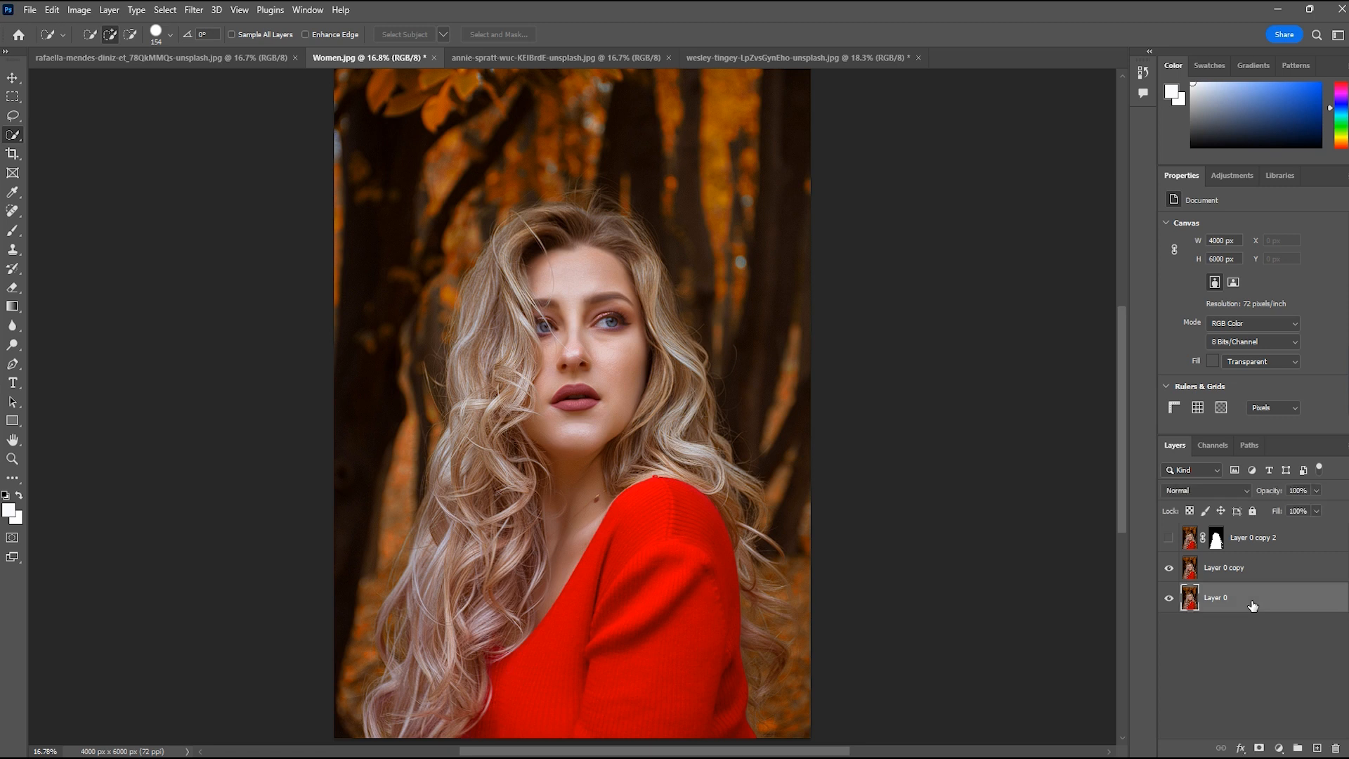
key("ctrl+j")
left_click(1169, 567)
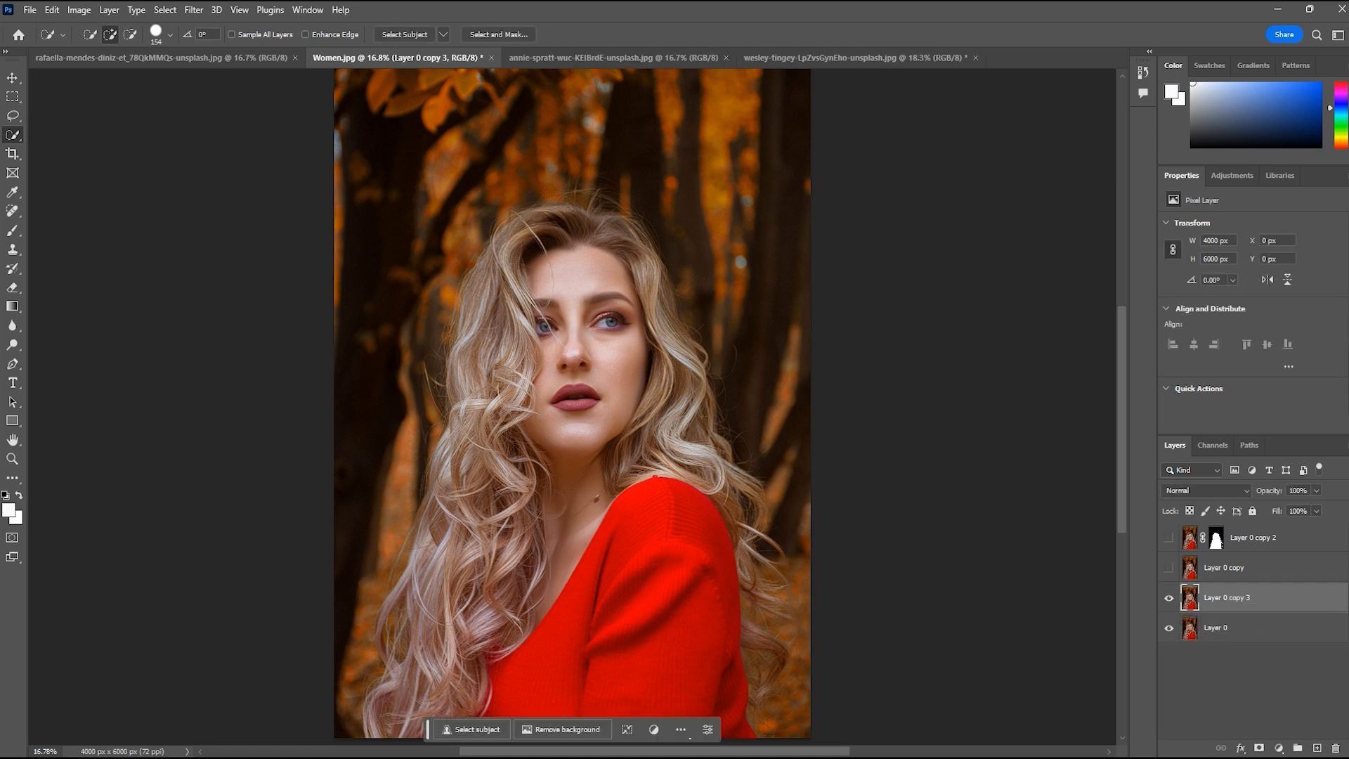
Remove the background from the new duplicate of Layer 0 with the automatic Remove Background command
key("v")
left_click(553, 732)
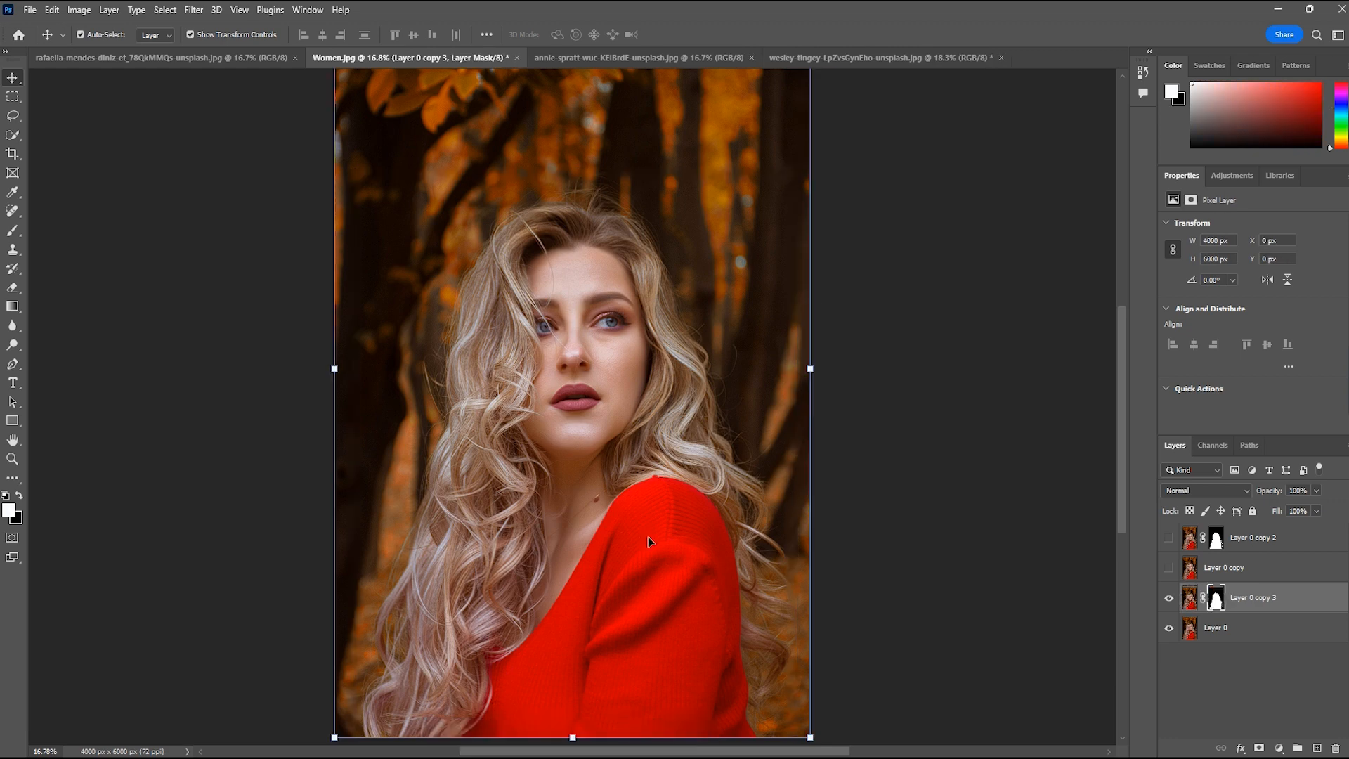
Hide Layer 0 and compare the original with both cutouts one at a time, leaving only Layer 0 copy 3 visible
left_click(1169, 629)
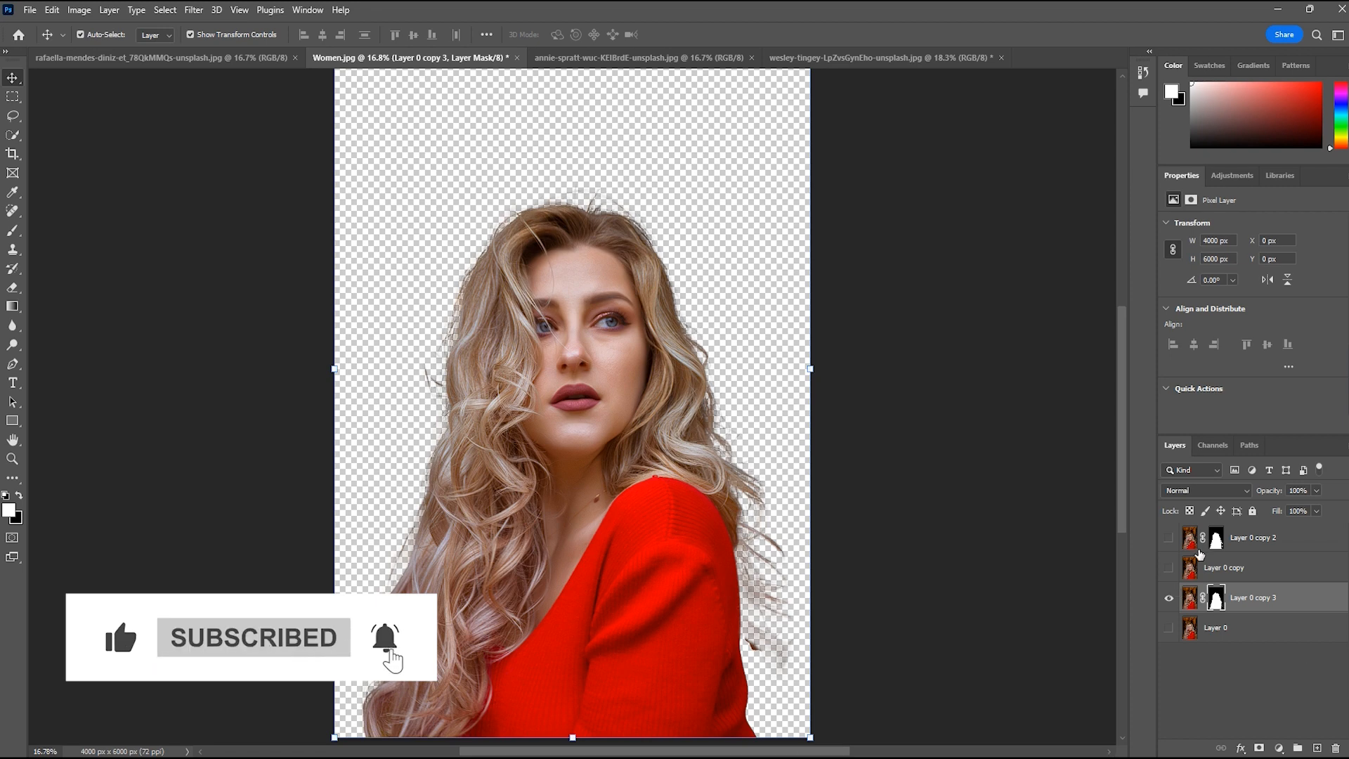
left_click(1168, 598)
left_click(1169, 569)
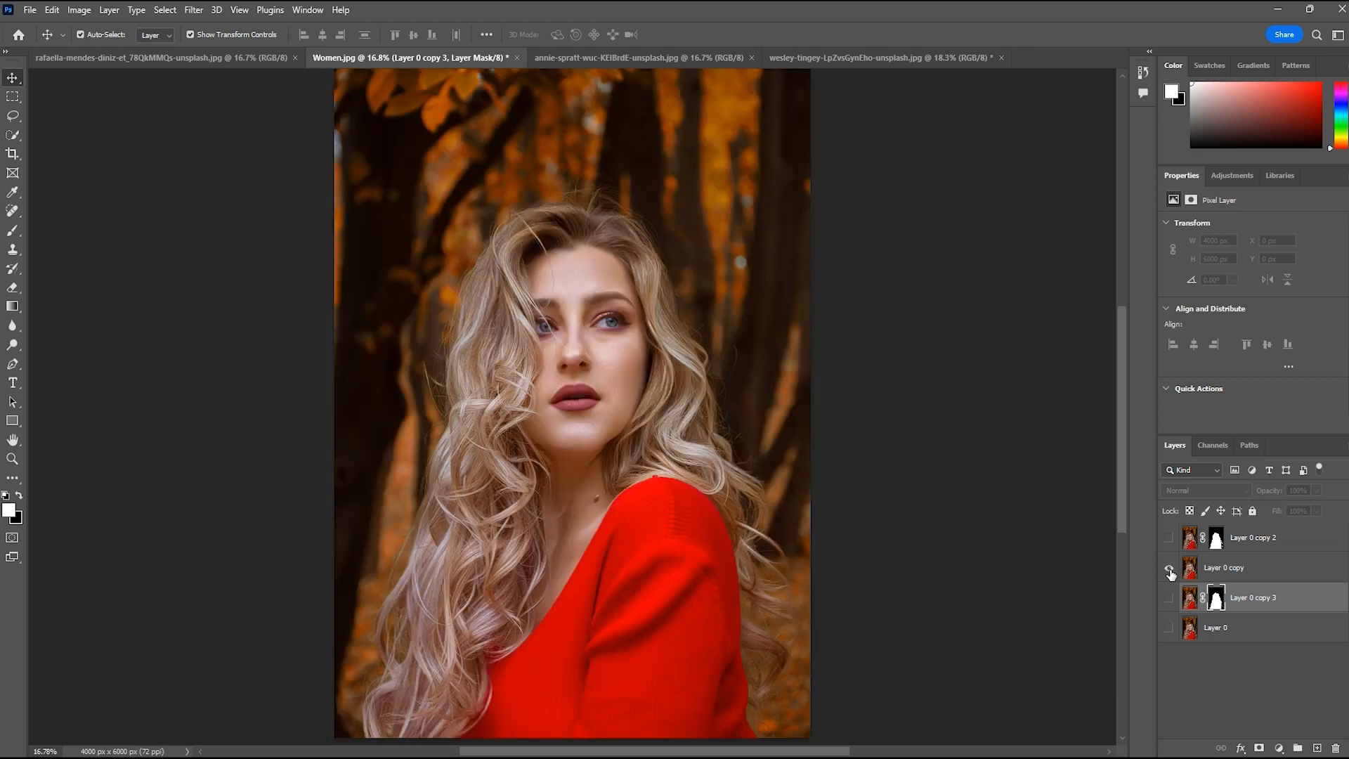
left_click(1170, 570)
left_click(1168, 539)
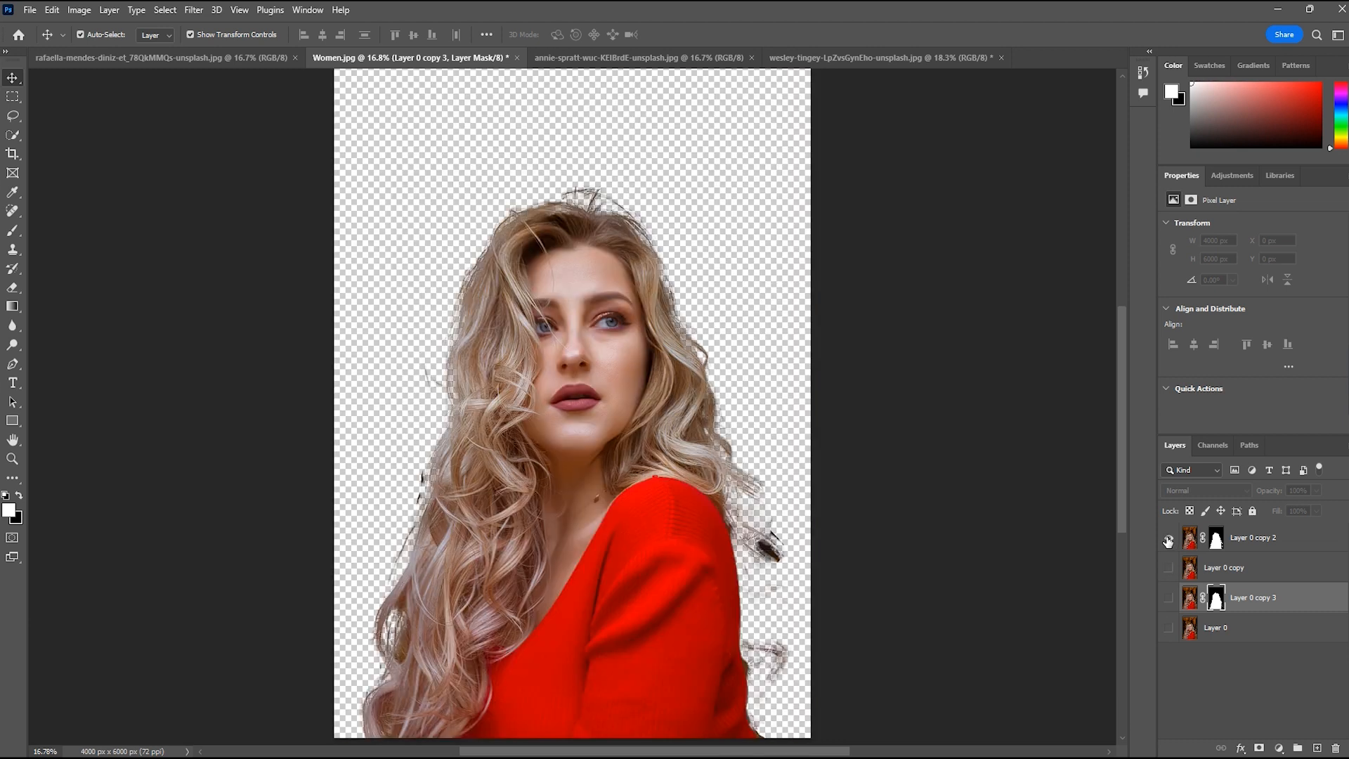
left_click(1169, 598)
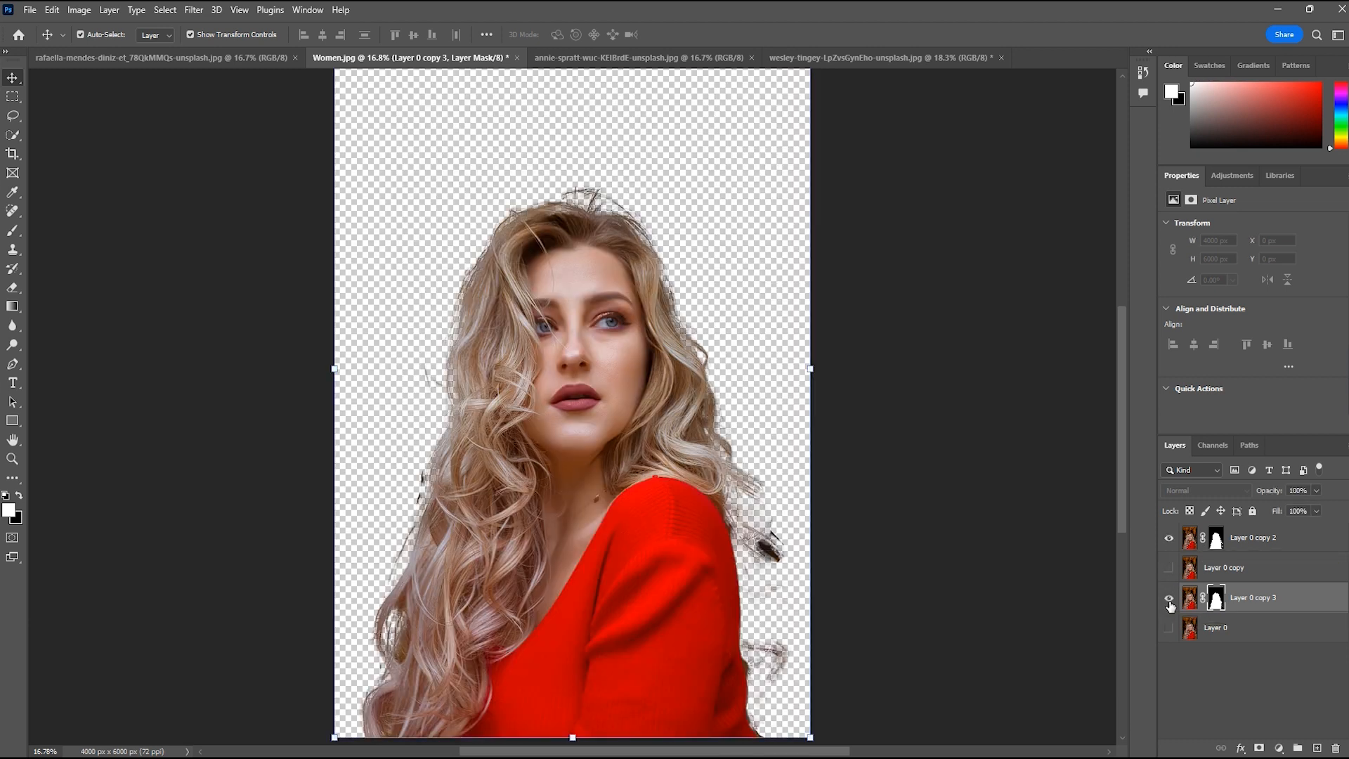
left_click(1169, 601)
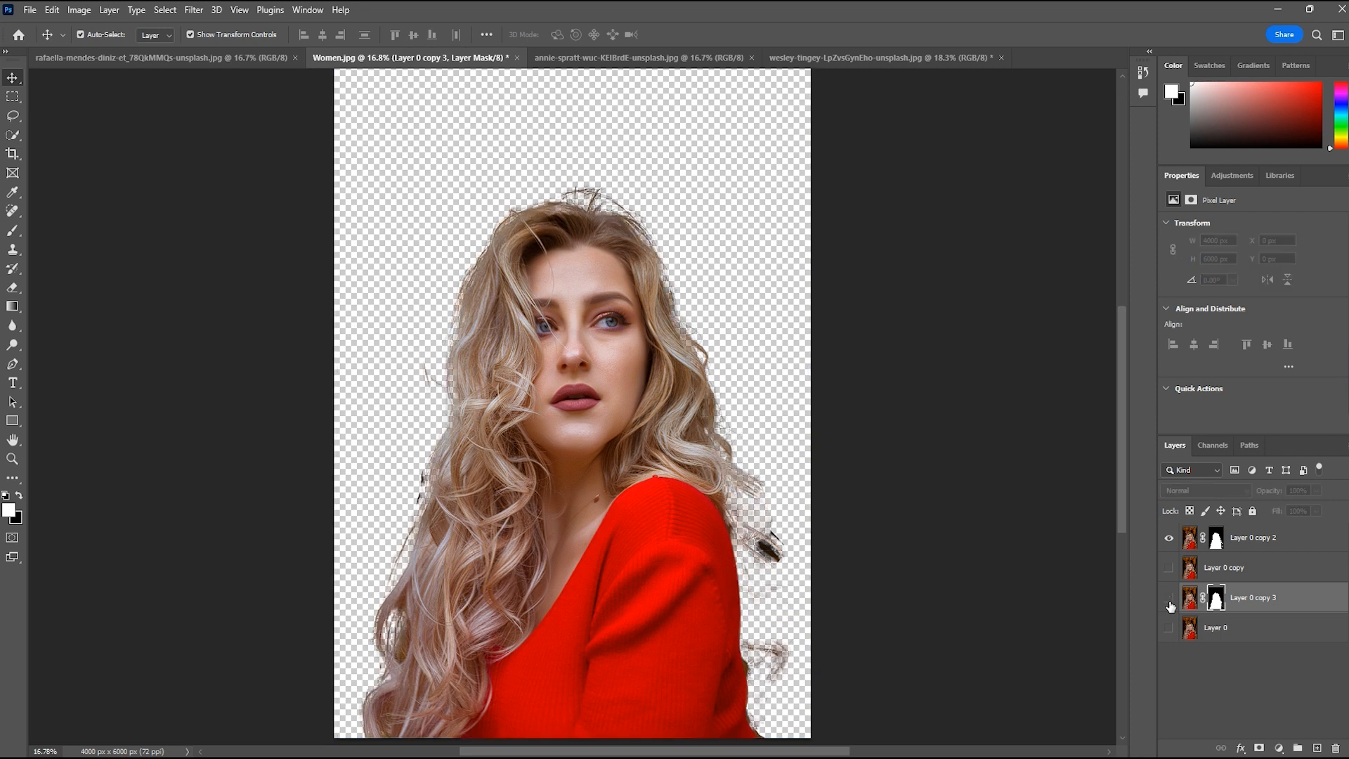
left_click(1169, 542)
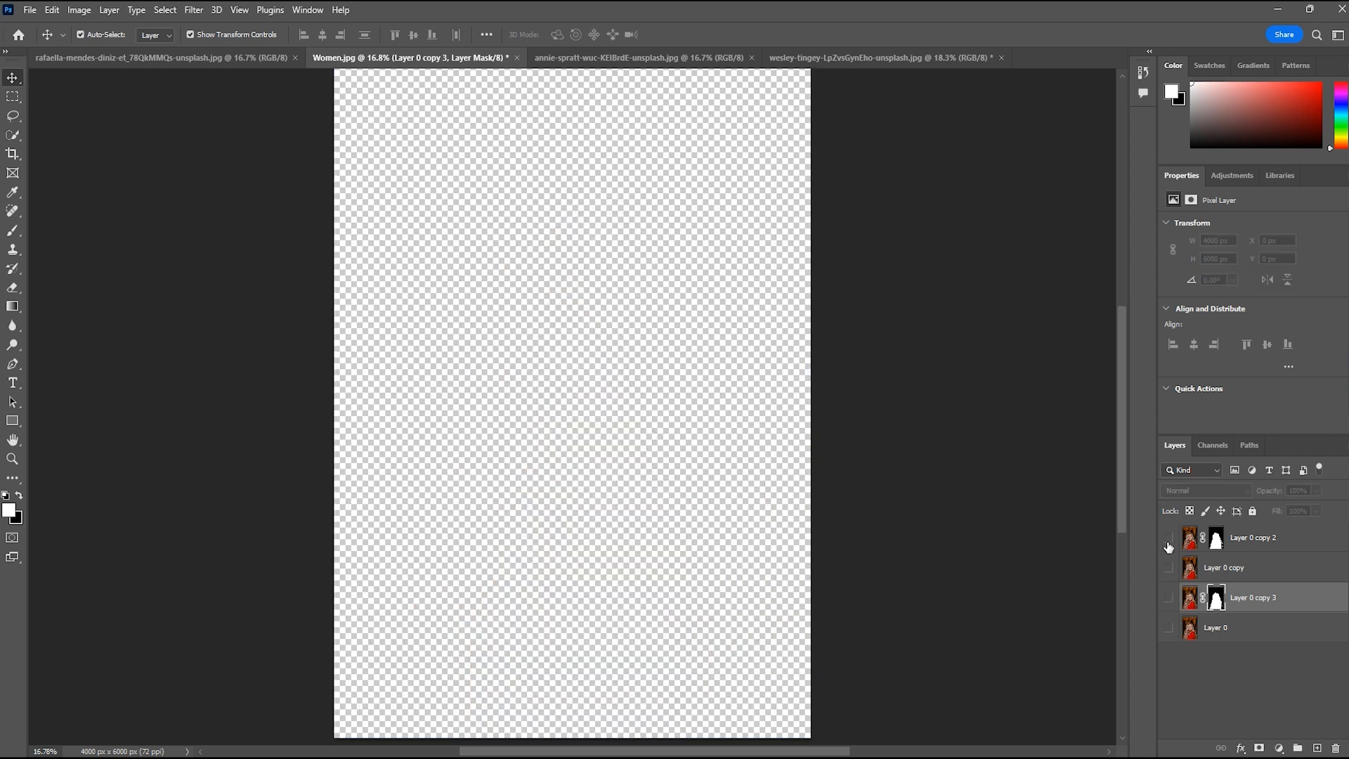
left_click(1170, 599)
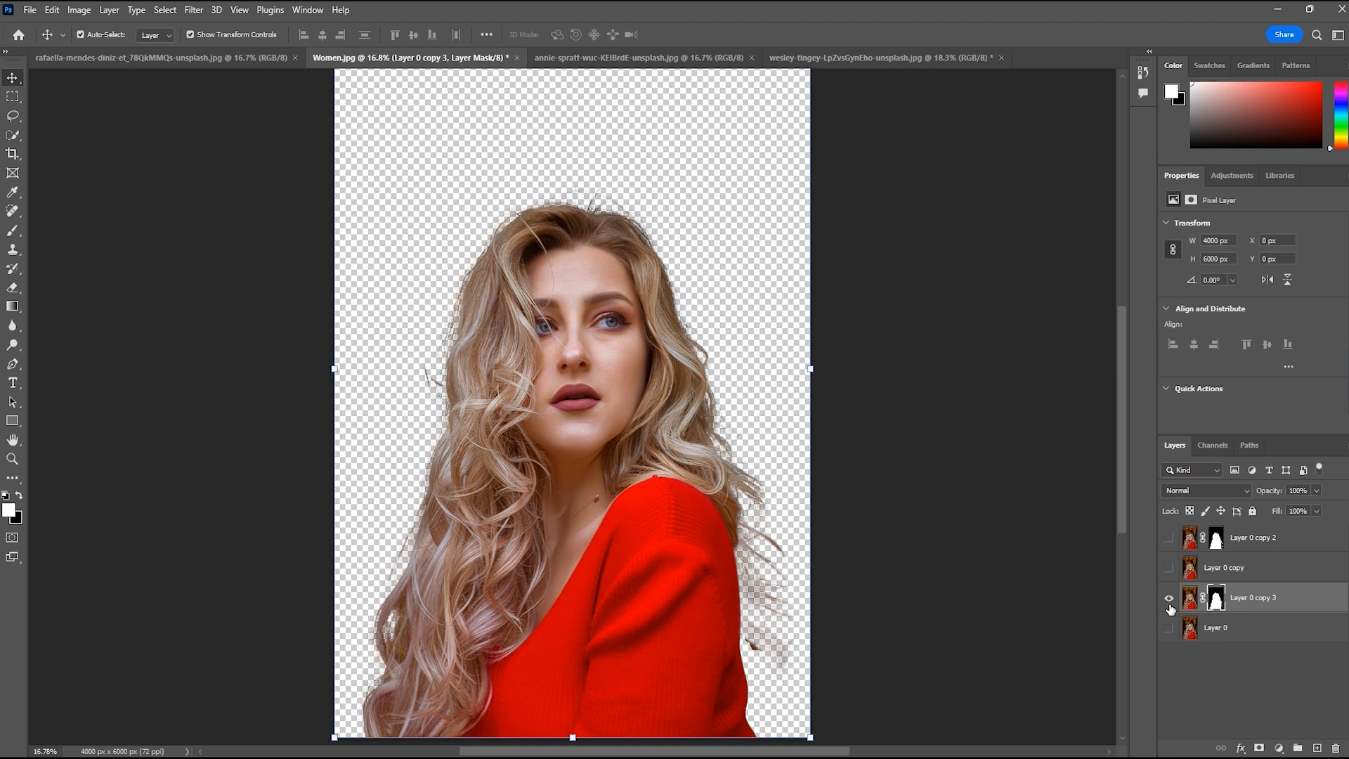
Duplicate Layer 0 copy 3 to strengthen the hair edges, undoing the extra copies so that just one duplicate is kept
left_click(1292, 599)
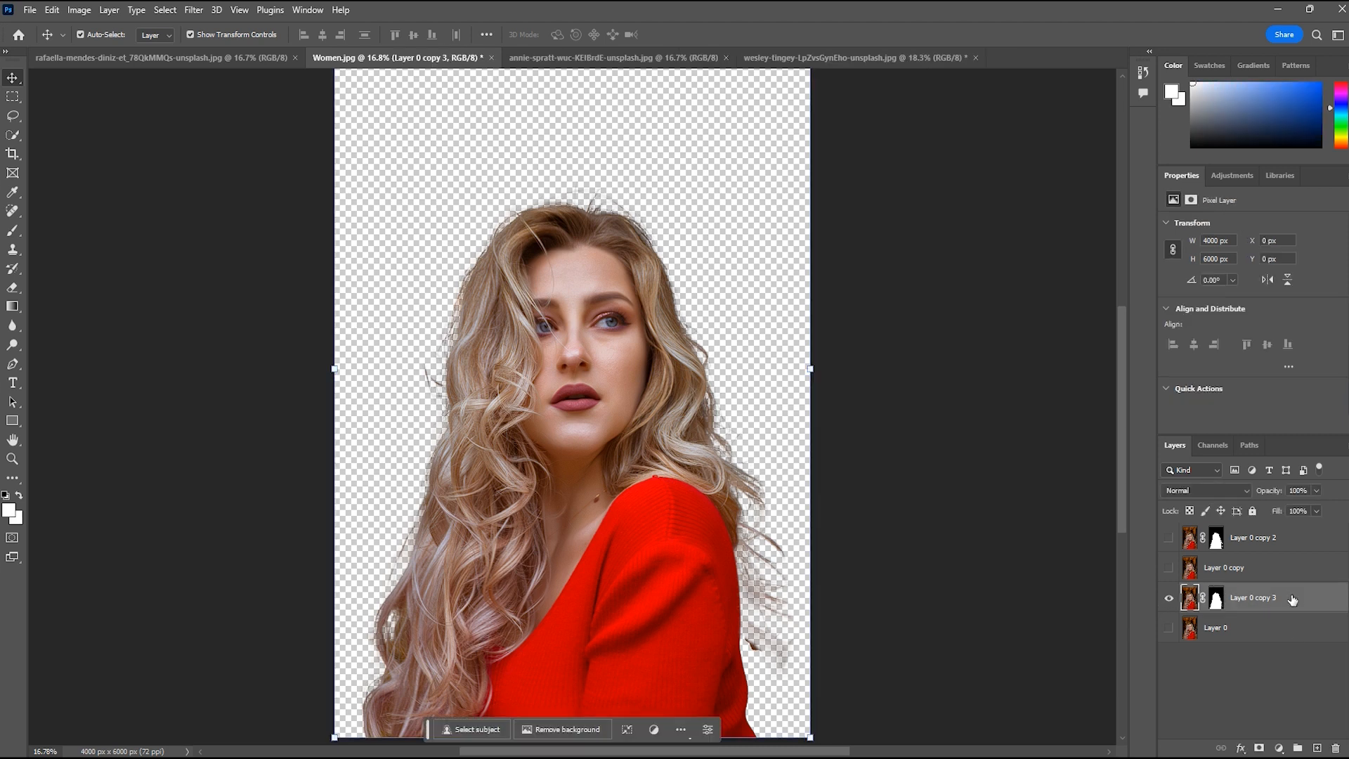
key("ctrl+j")
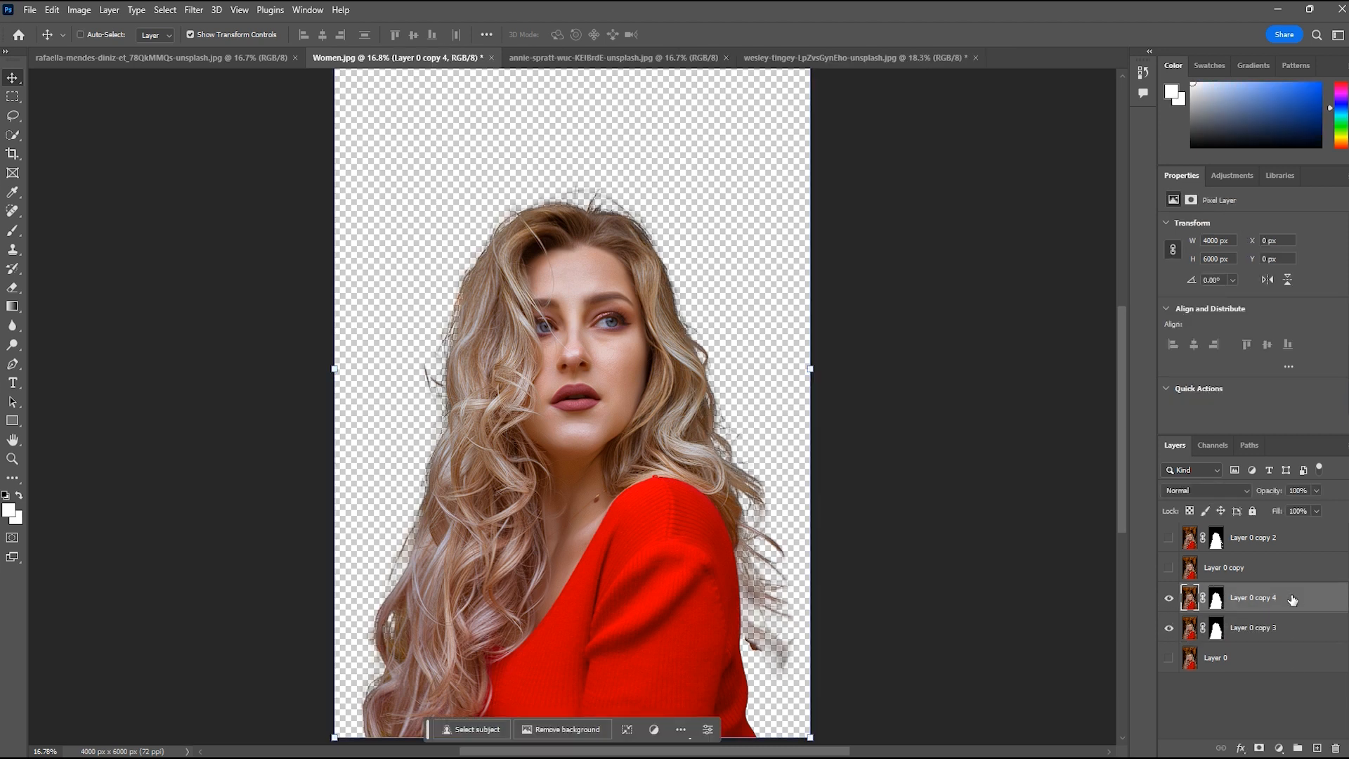
key("ctrl+j")
key("ctrl+j")
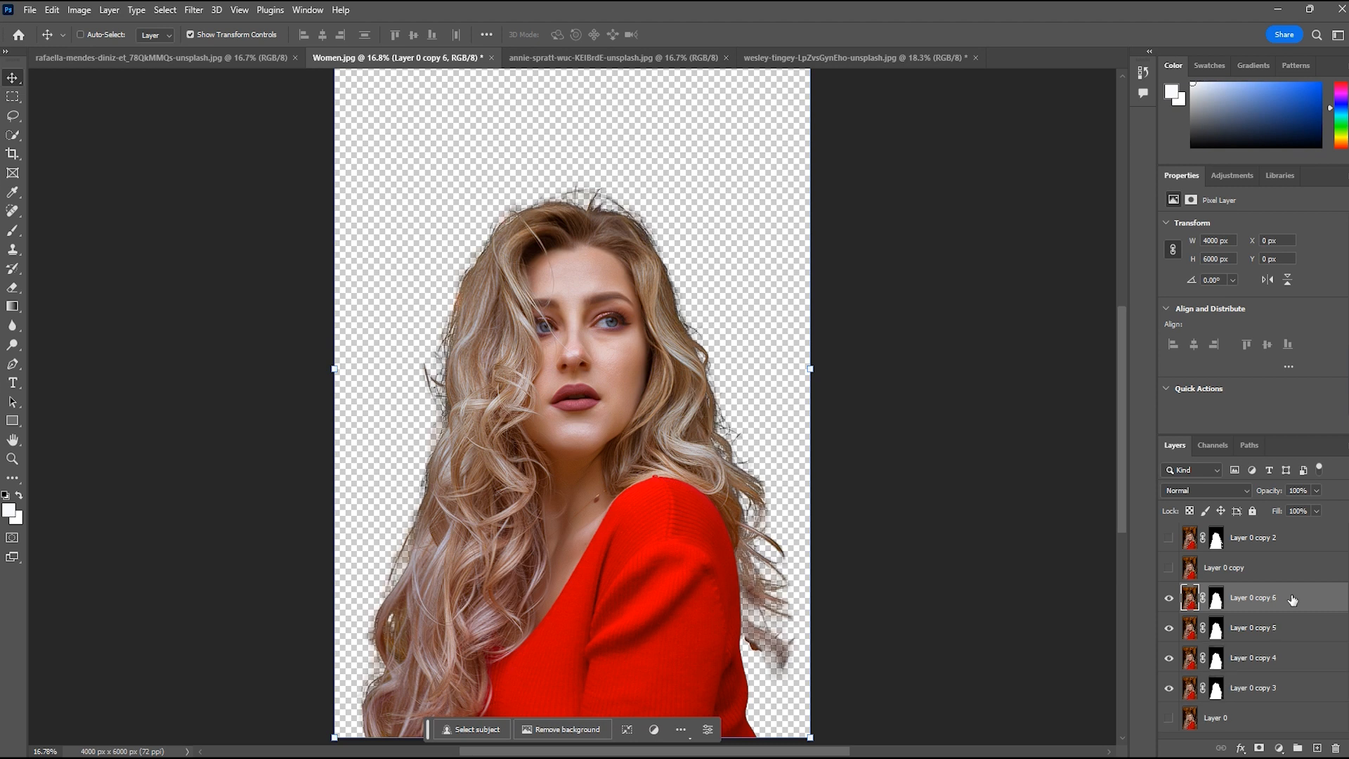
key("ctrl+z")
key("ctrl+z")
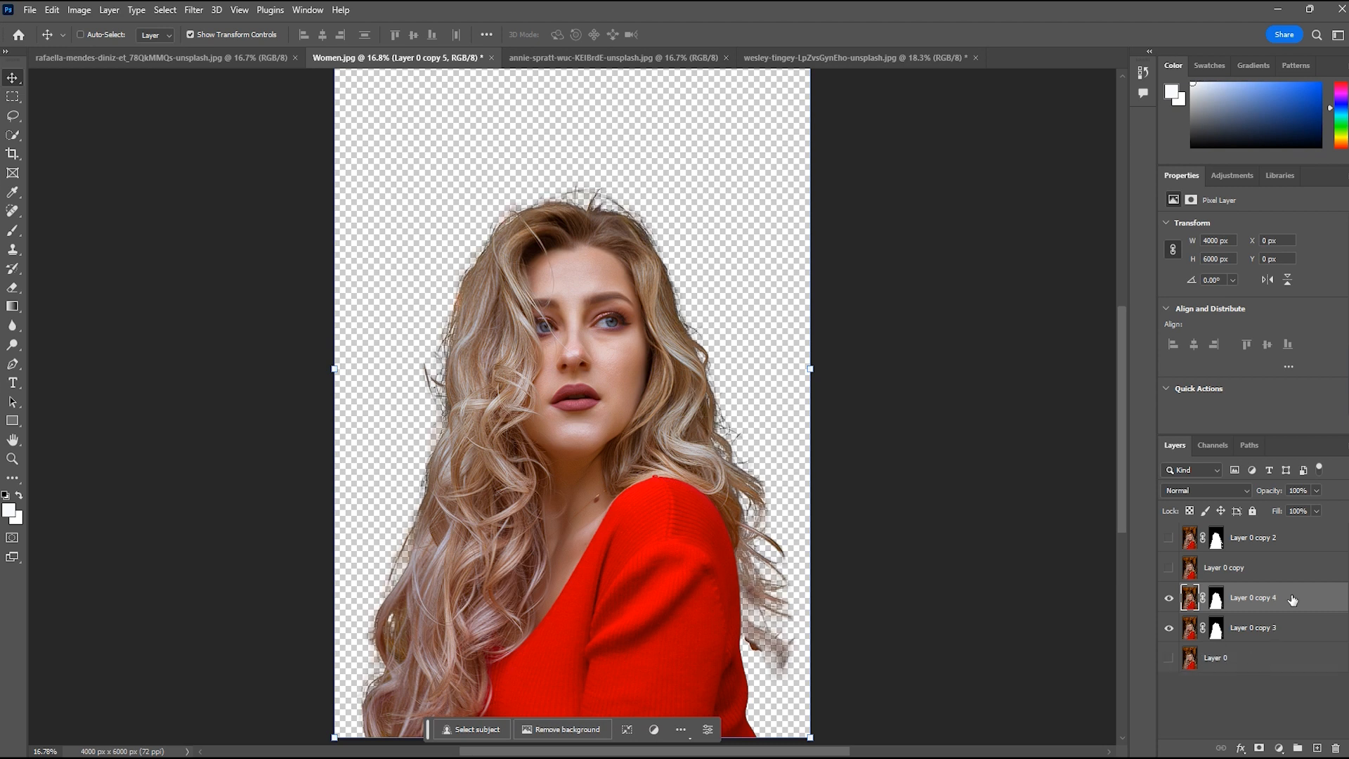
key("ctrl+shift+z")
key("ctrl+z")
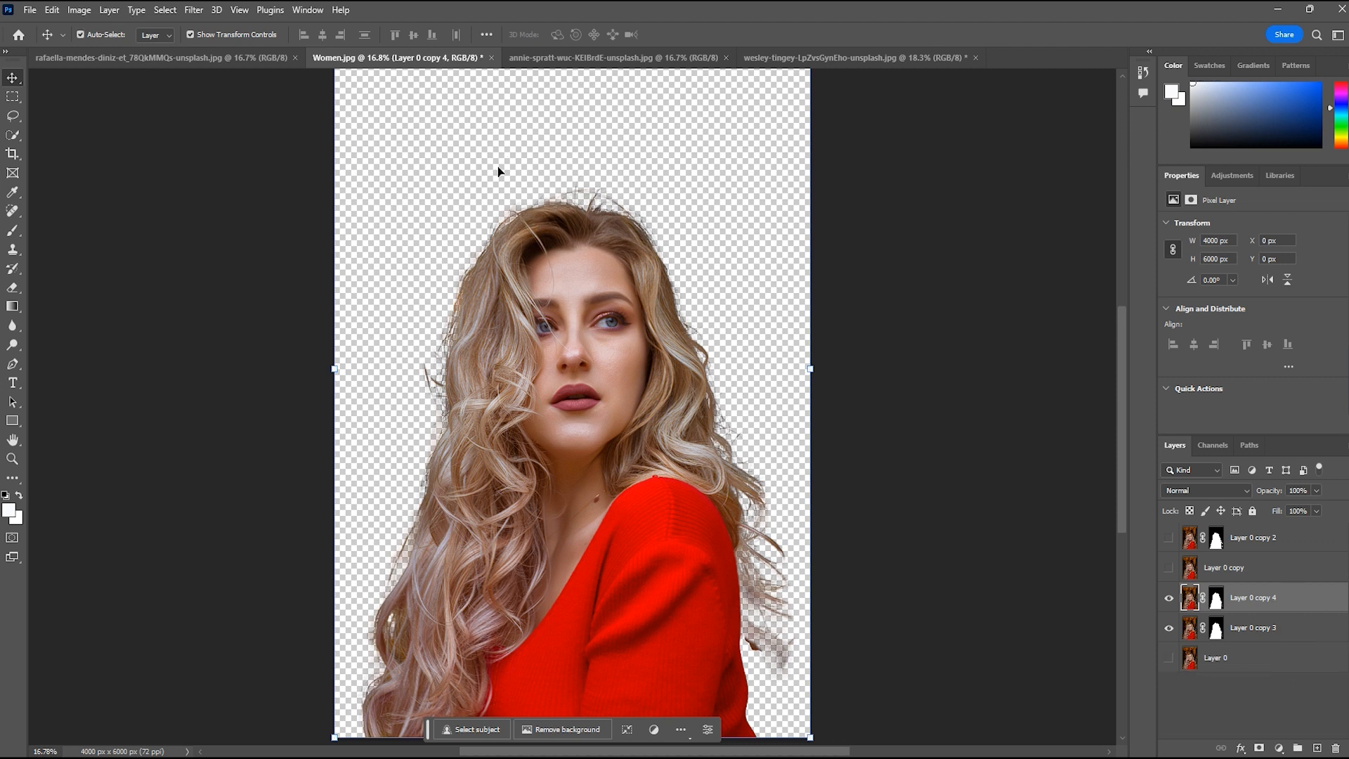
Bring the dark floral background image into Women.jpg as a new layer and position it over the portrait
left_click(555, 60)
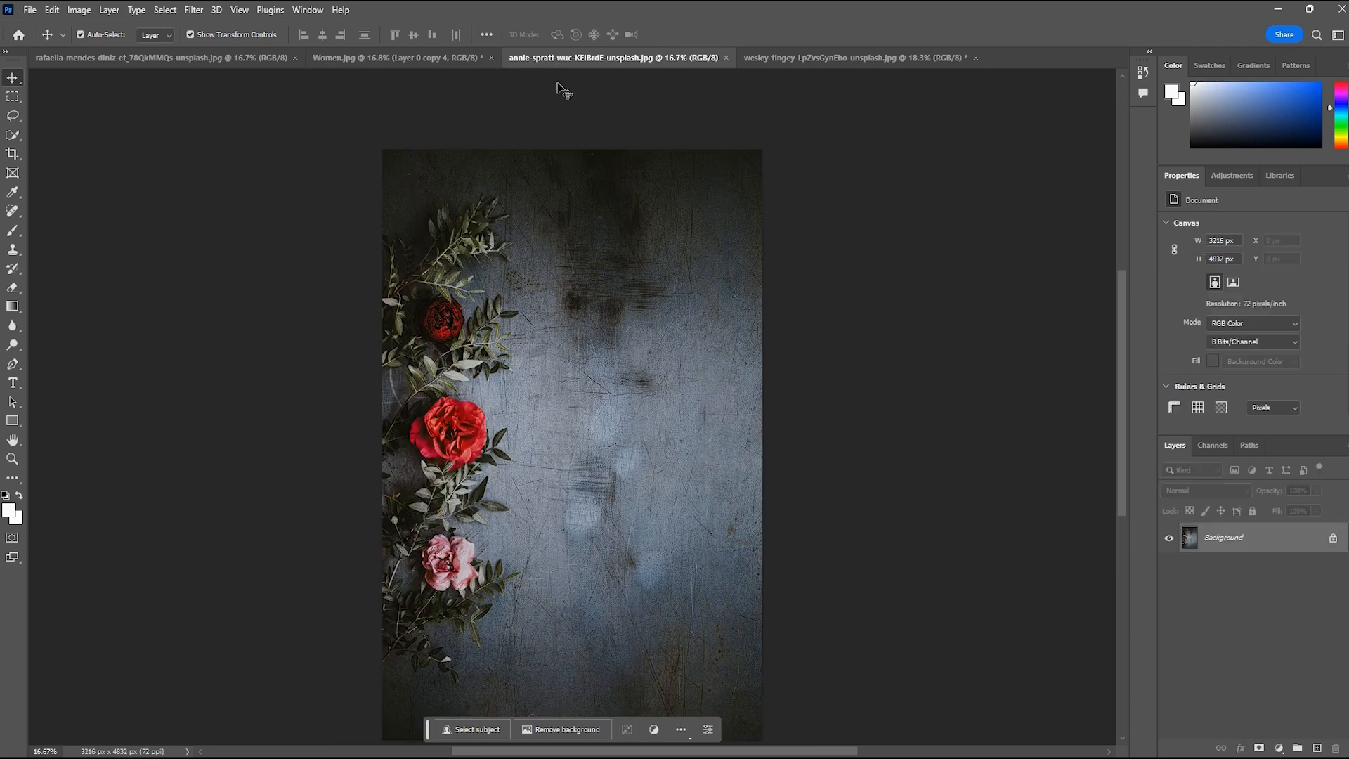
left_click(418, 62)
left_click_drag(464, 208, 465, 209)
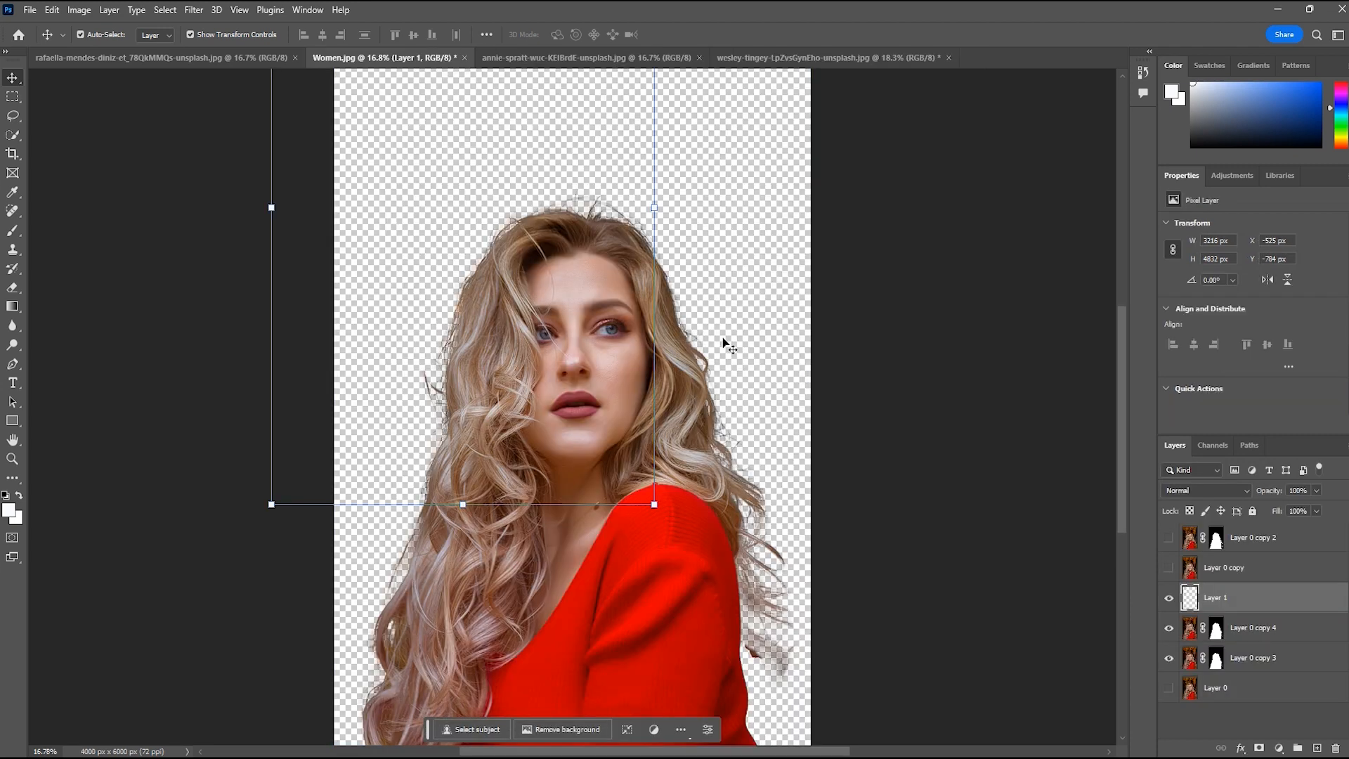
scroll(719, 336, "down", 5)
left_click_drag(497, 255, 613, 462)
scroll(604, 492, "down", 1)
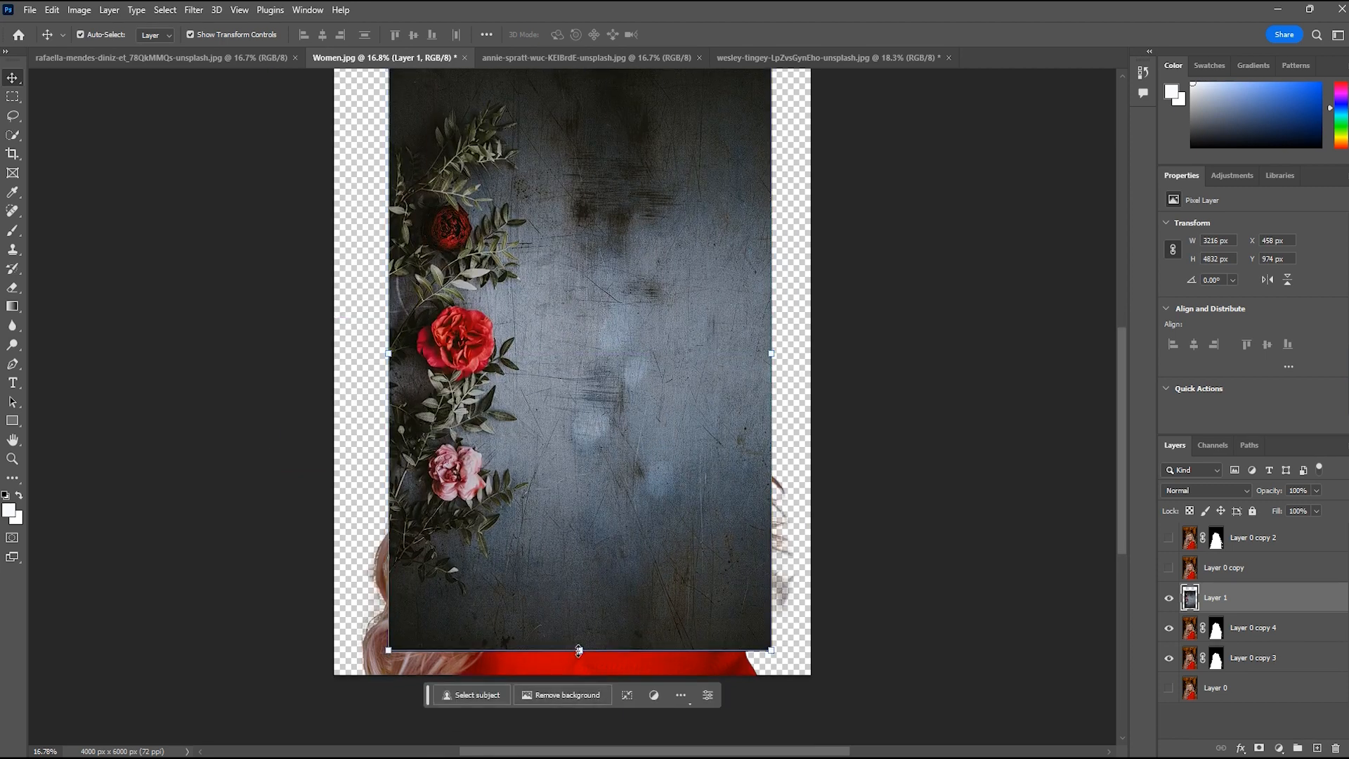
Scale the floral background layer to about 125.34% so it covers the canvas, and place it beneath both cutout layers
left_click_drag(580, 650, 580, 680)
scroll(669, 196, "up", 8)
scroll(669, 197, "up", 4)
left_click_drag(581, 268, 617, 147)
left_click_drag(680, 317, 670, 314)
scroll(776, 424, "down", 4)
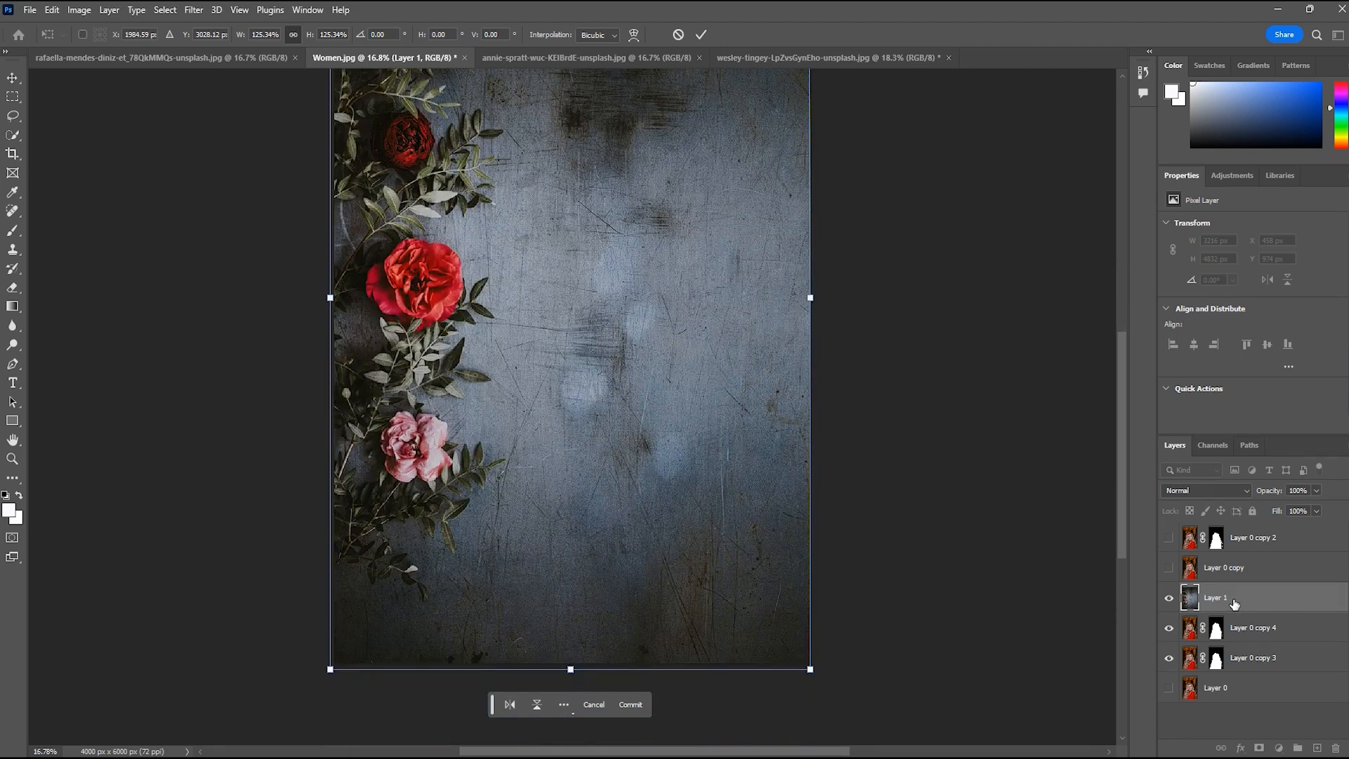
left_click_drag(1235, 603, 1237, 673)
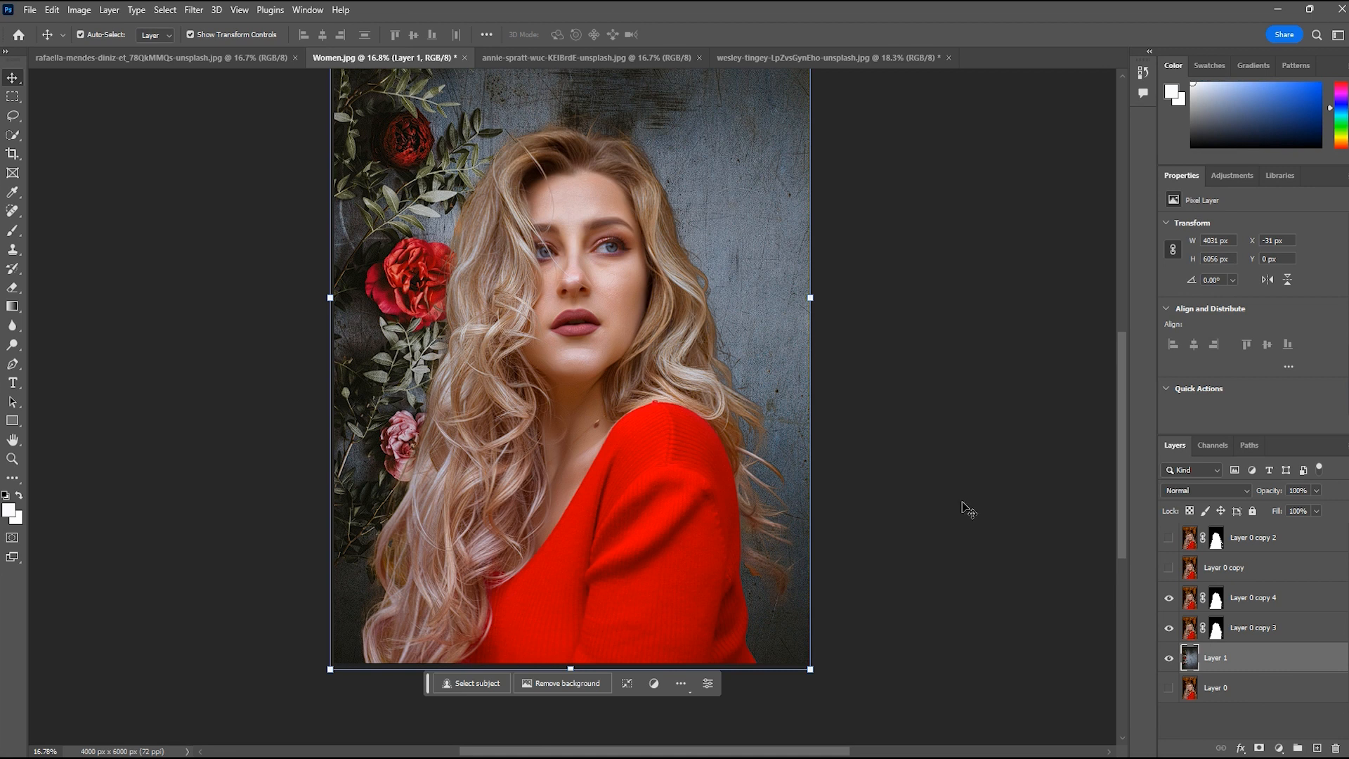
Try two more duplicates of Layer 0 copy 4 above the floral background, and undo them
left_click(1288, 604)
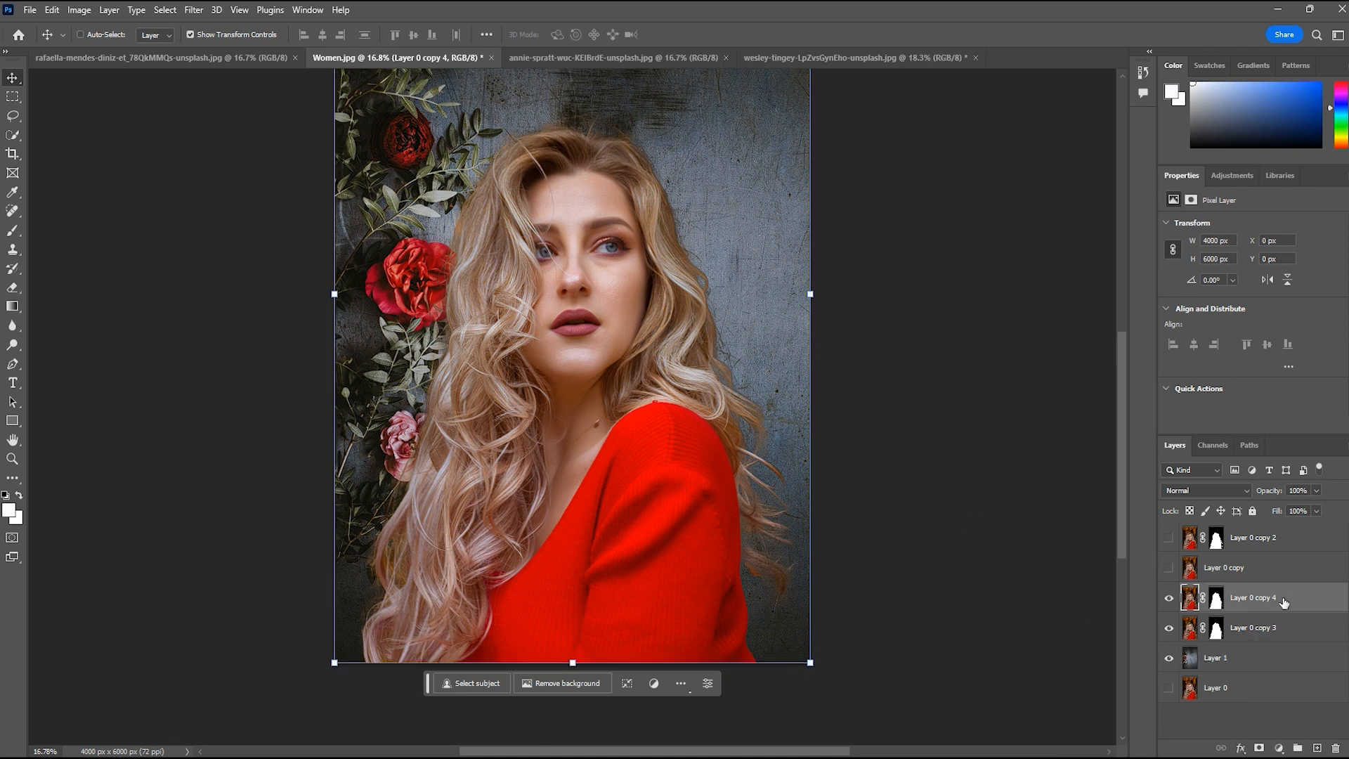
key("ctrl+j")
key("ctrl+j")
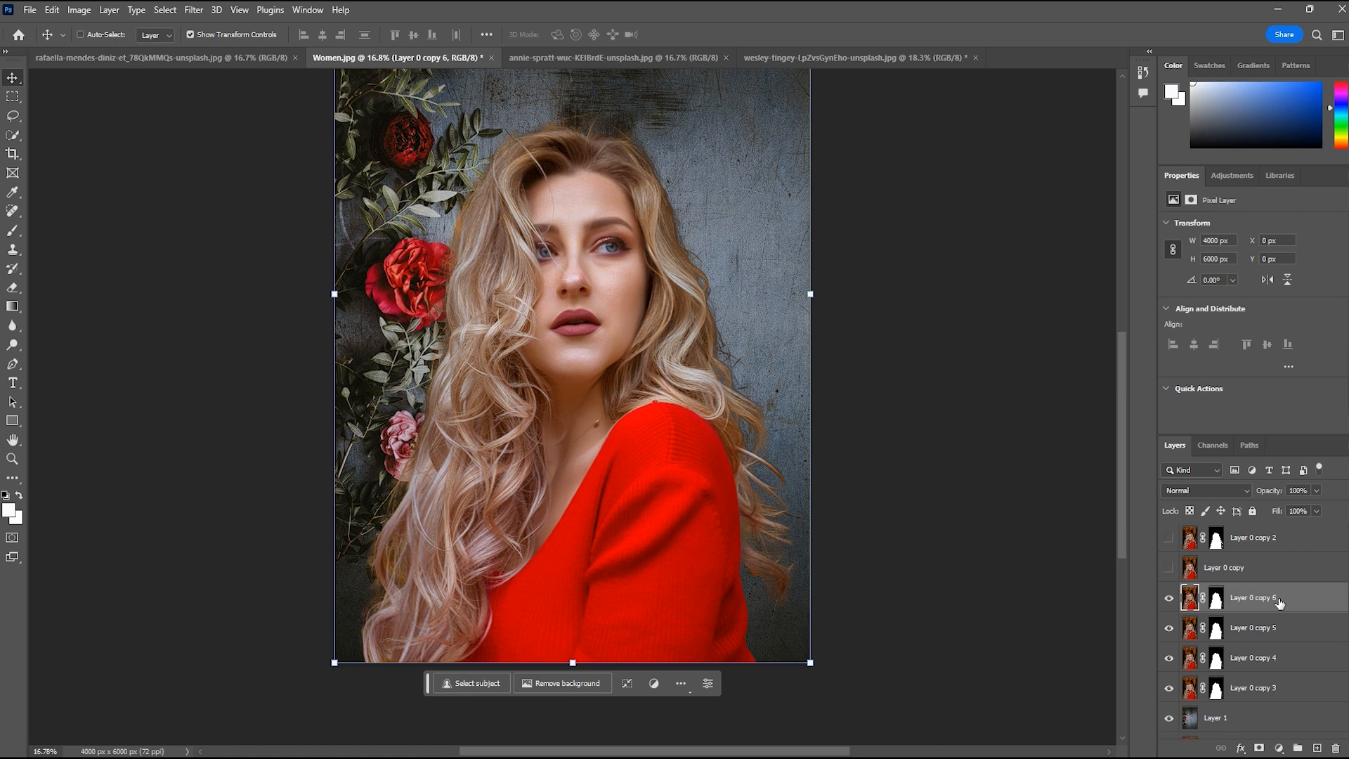
key("ctrl+z")
key("ctrl+z")
key("ctrl+z")
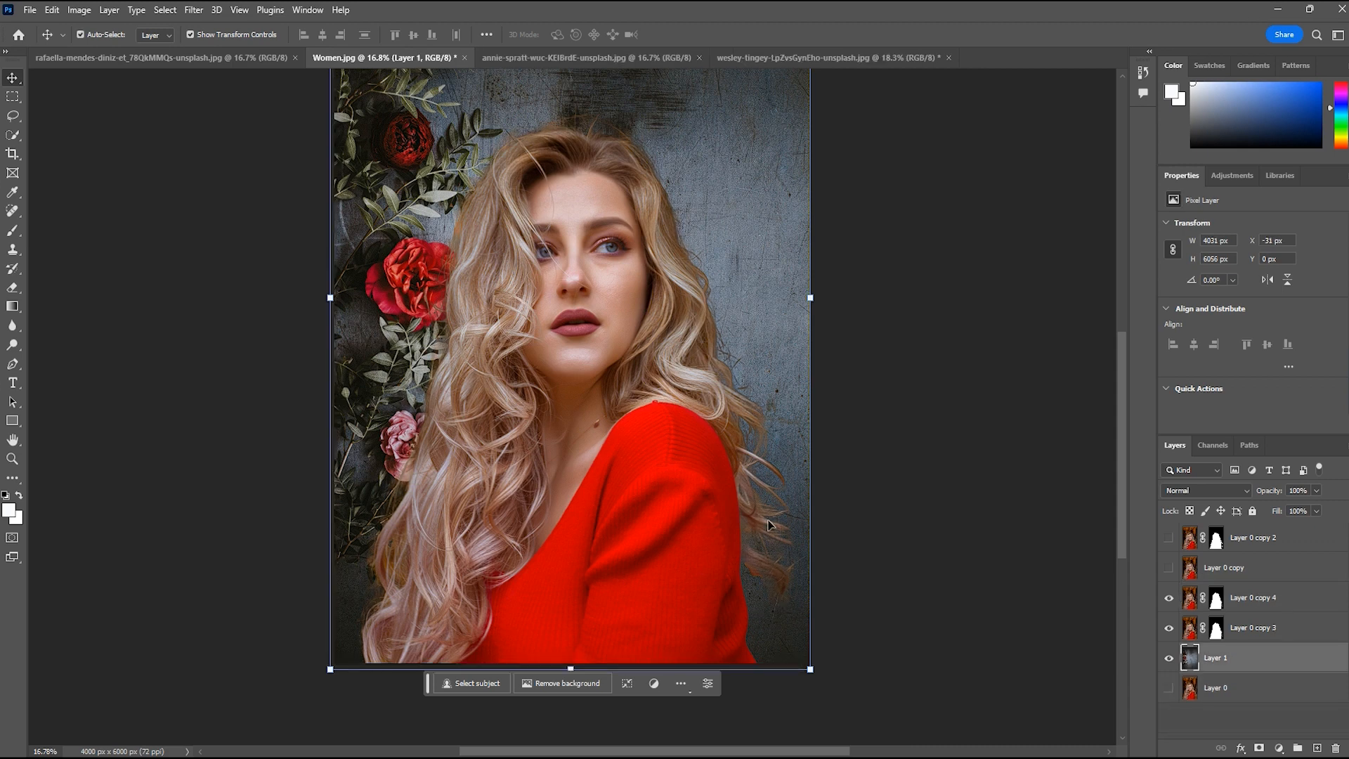
Try to delete the stray hair beside the red sleeve on Layer 0 copy 4 using an Object Selection rectangle about 392 by 900 px
scroll(862, 602, "up", 2)
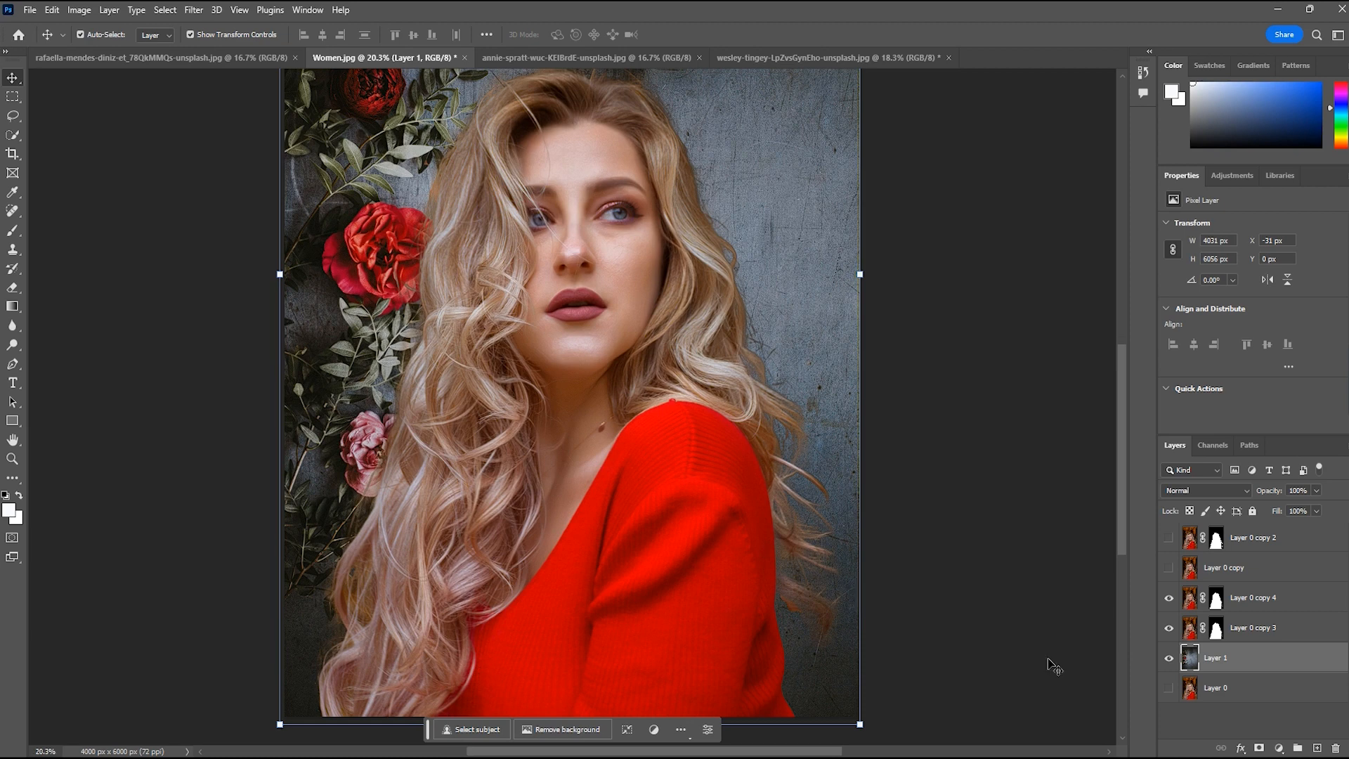
left_click(1256, 603)
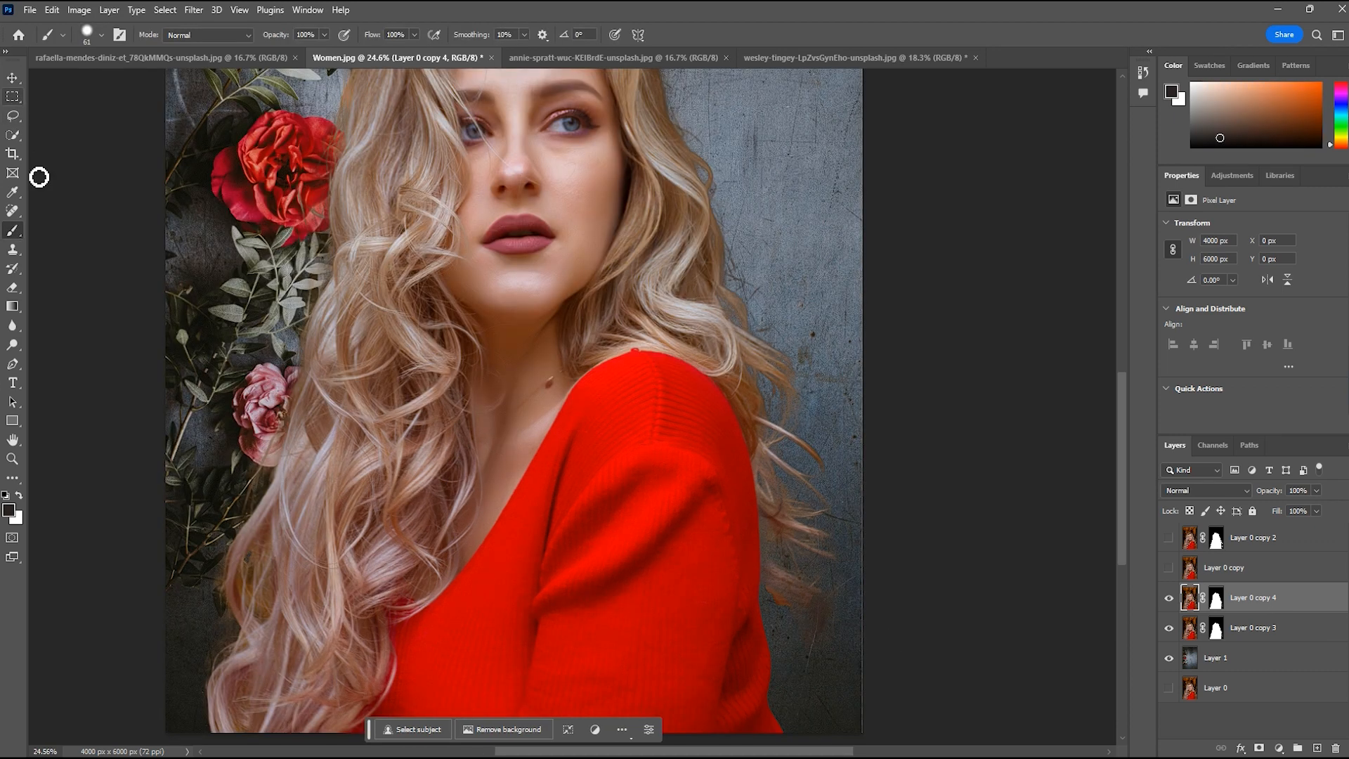
left_click(19, 138)
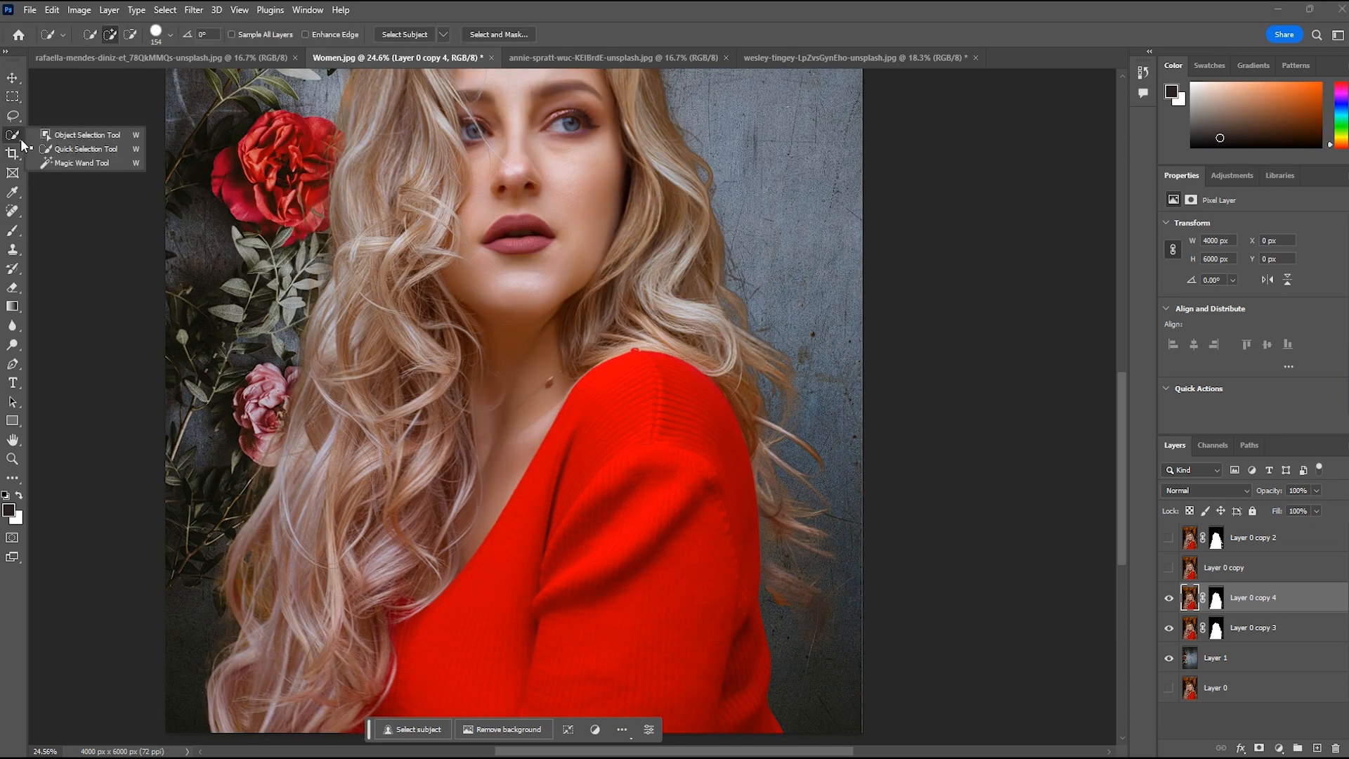
left_click(76, 137)
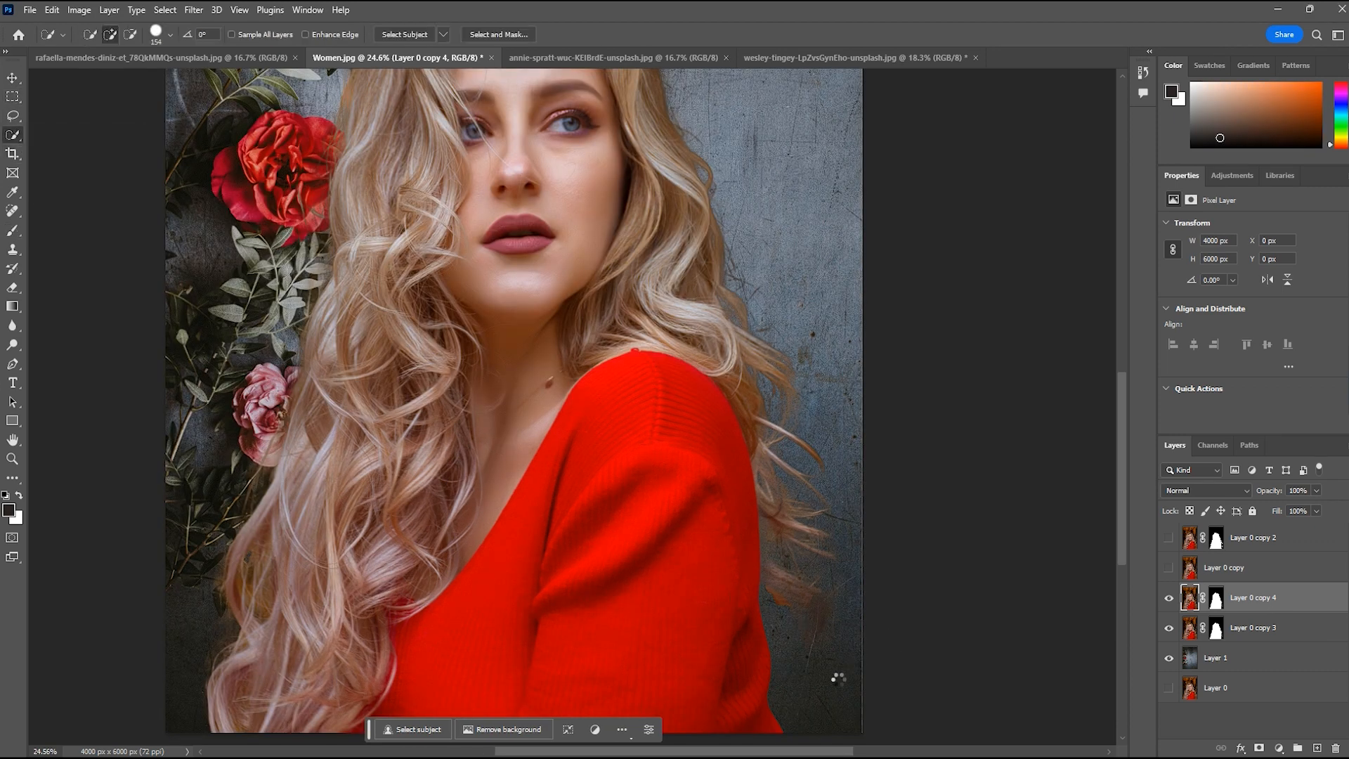
left_click_drag(844, 678, 776, 517)
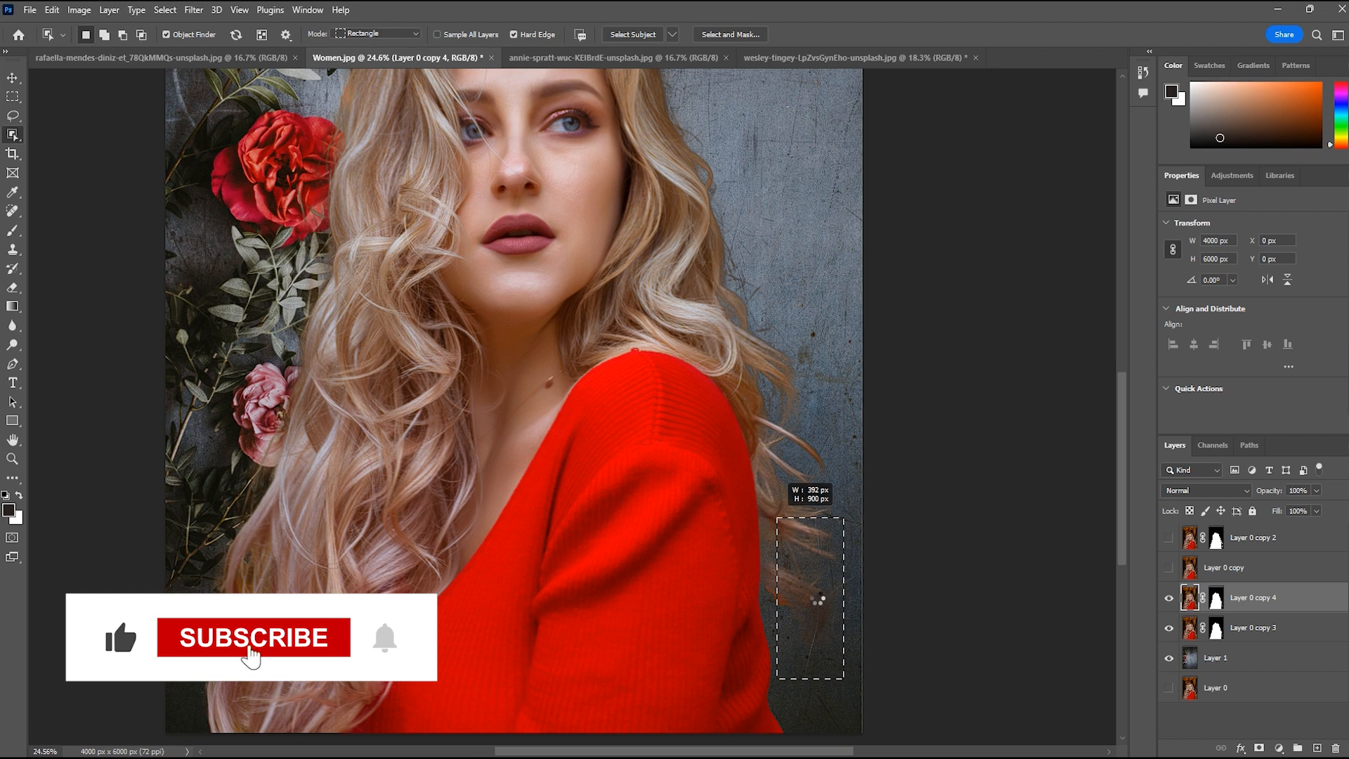
key("Delete")
Delete the leftover hair patch beside the red sleeve on Layer 0 copy 3 with a selection about 392 by 530 px, and deselect
left_click_drag(771, 568, 842, 664)
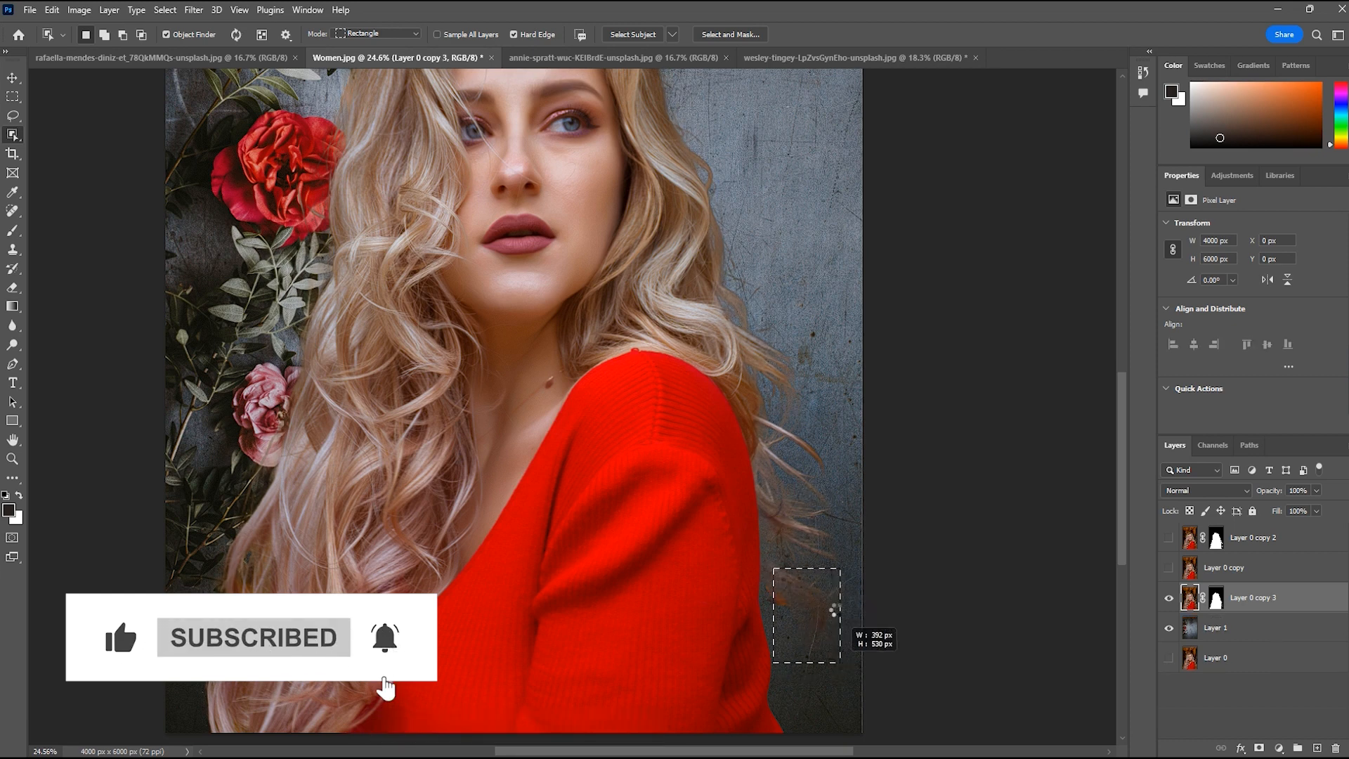
key("Delete")
key("ctrl+d")
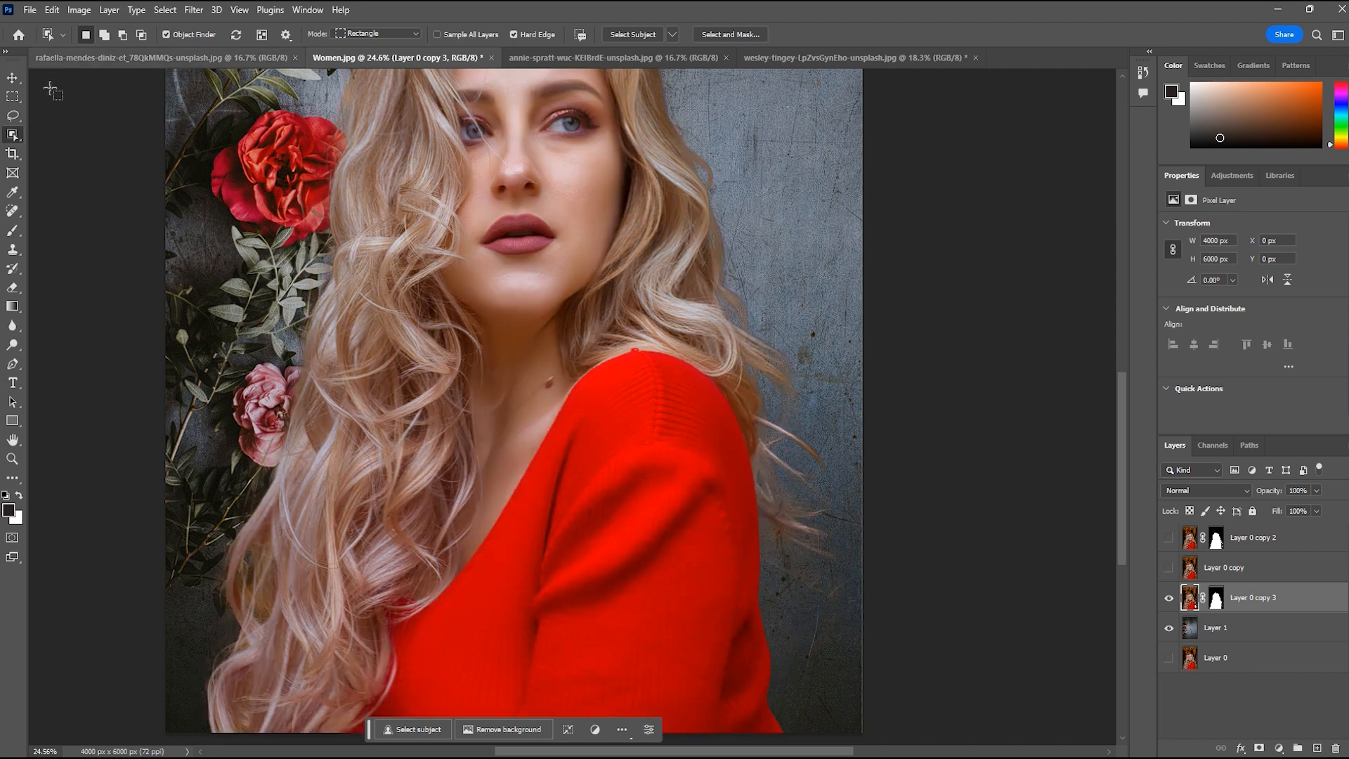
left_click(13, 115)
mouse_move(771, 558)
left_mouse_down()
mouse_move(846, 633)
mouse_move(773, 565)
left_mouse_up()
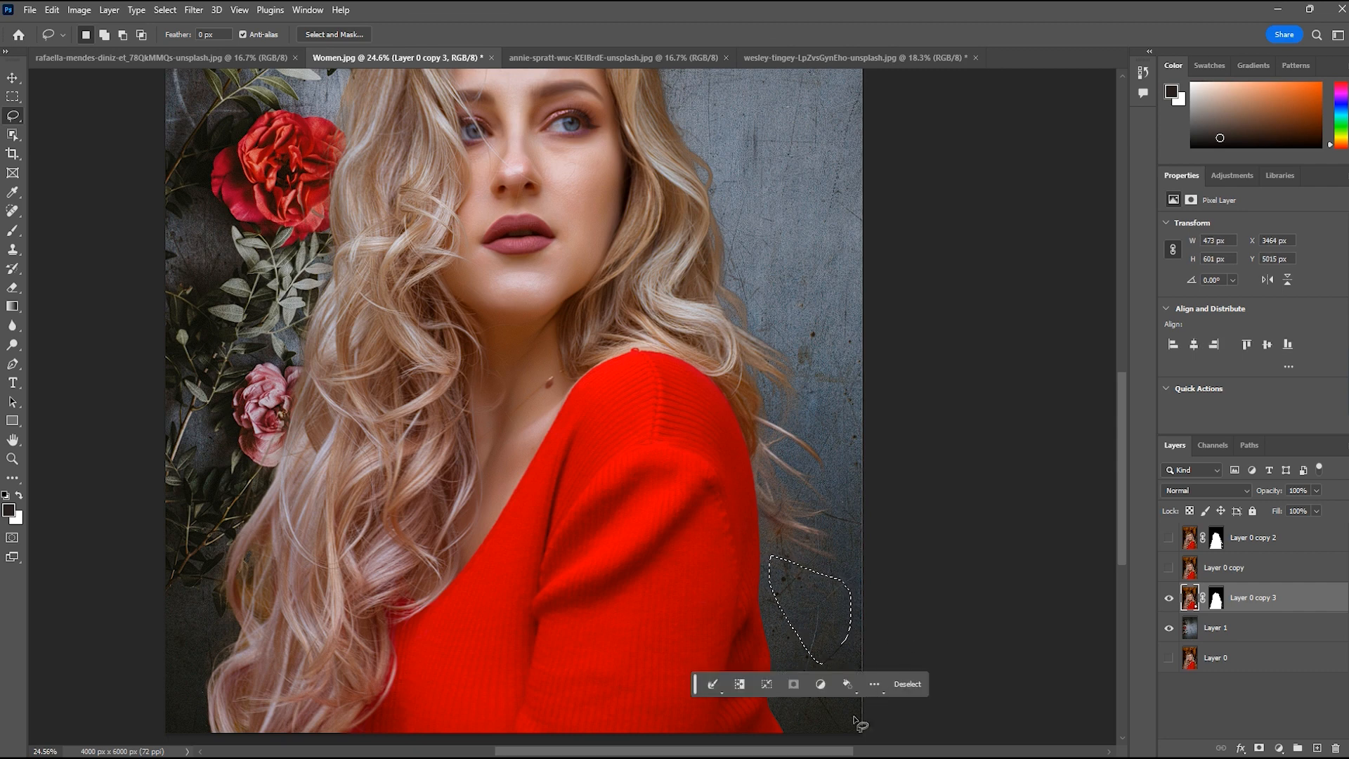
left_click(906, 683)
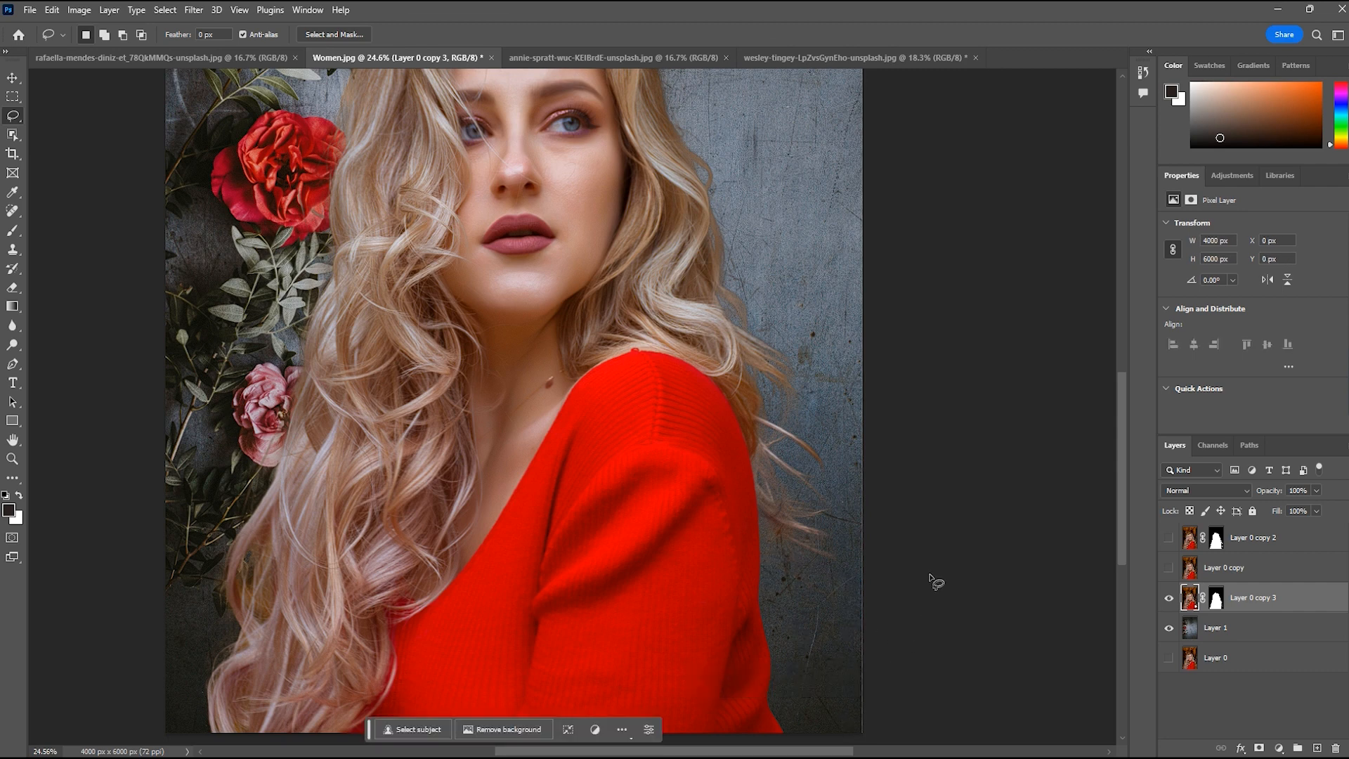
Compare the floral composite with the original forest portrait by switching Layer 0 copy's visibility, and examine the hair edges
left_click(1169, 571)
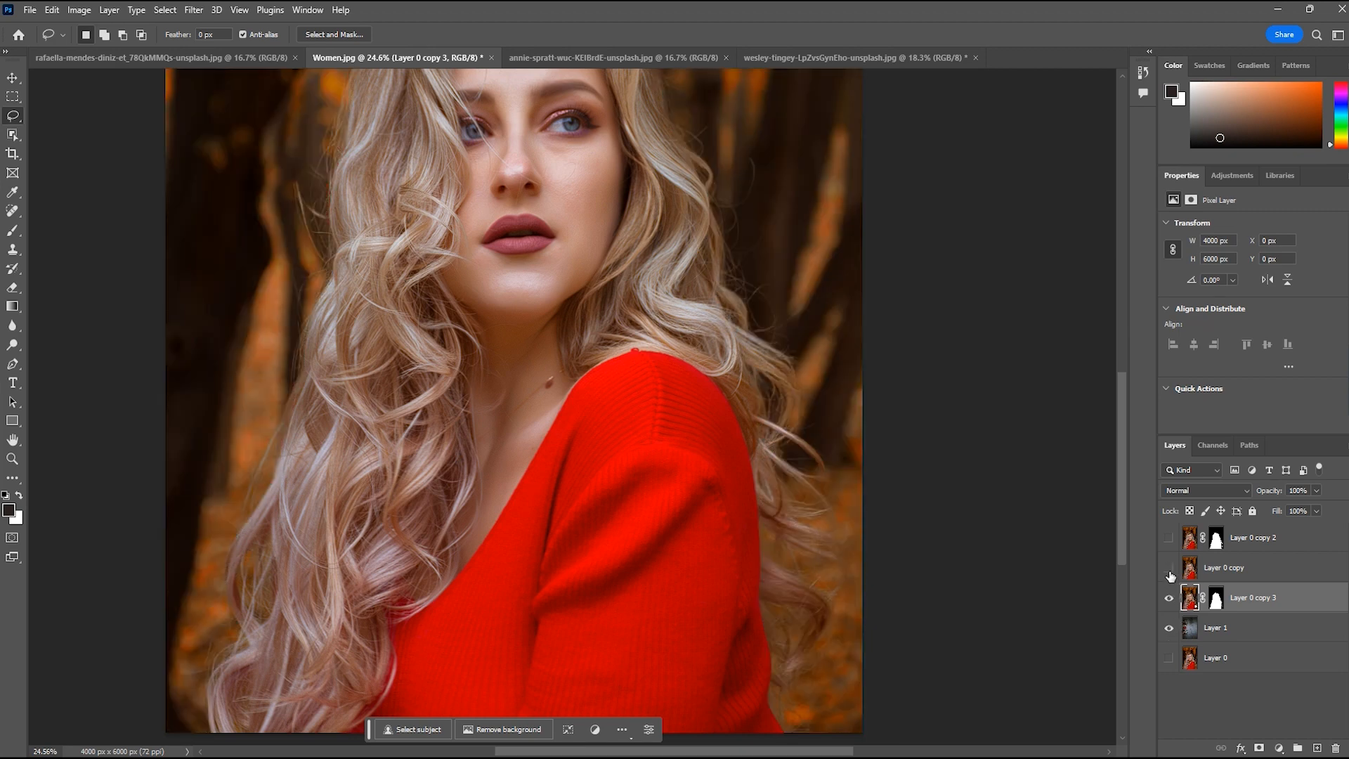
left_click(1169, 570)
left_click(1169, 571)
left_click(1169, 570)
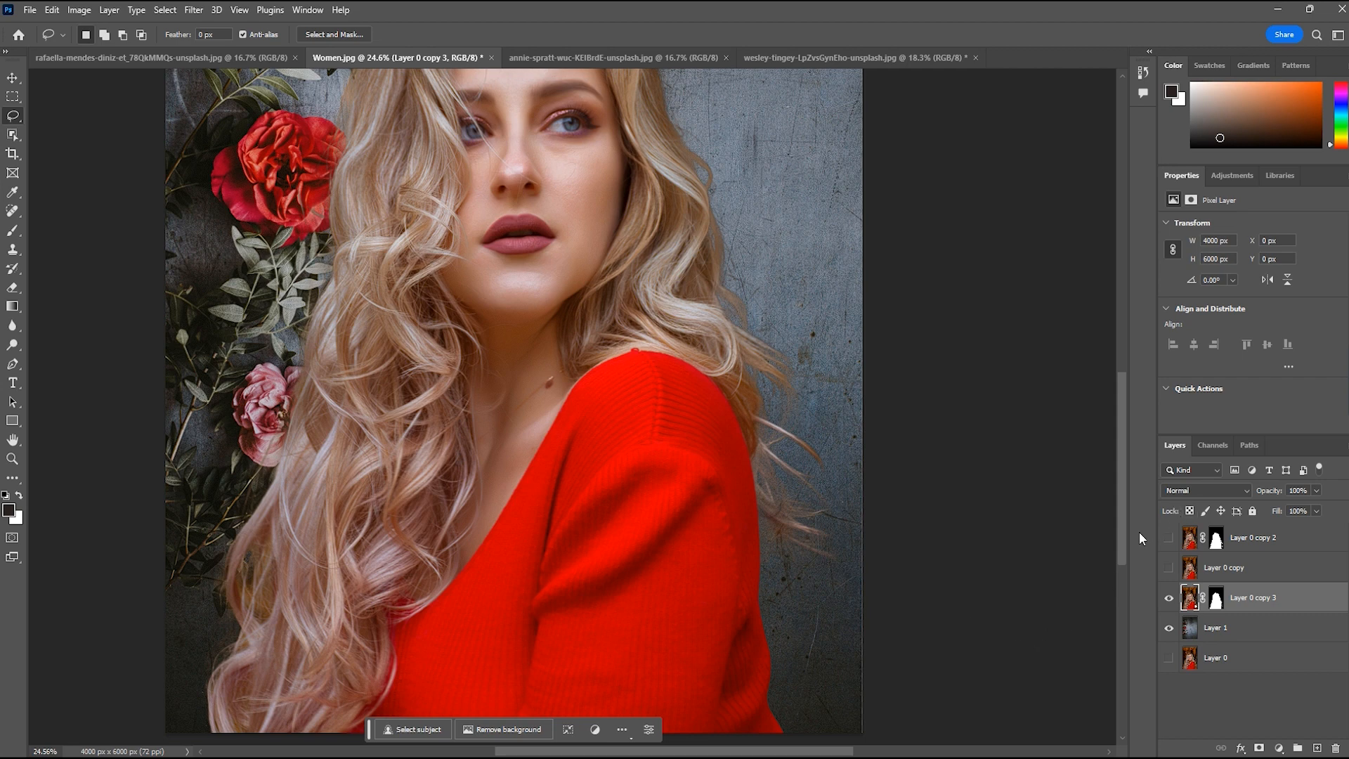
scroll(1122, 492, "up", 5)
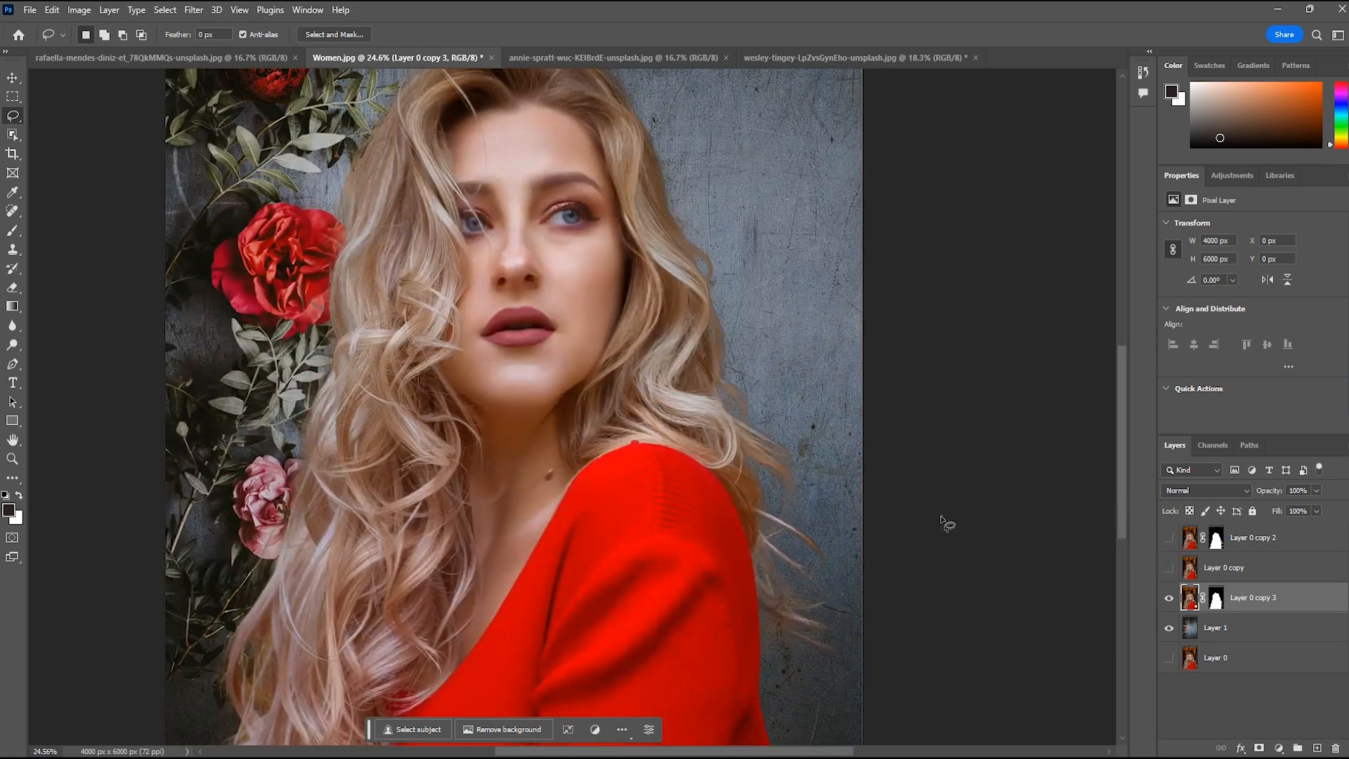
key("x")
scroll(942, 527, "down", 3)
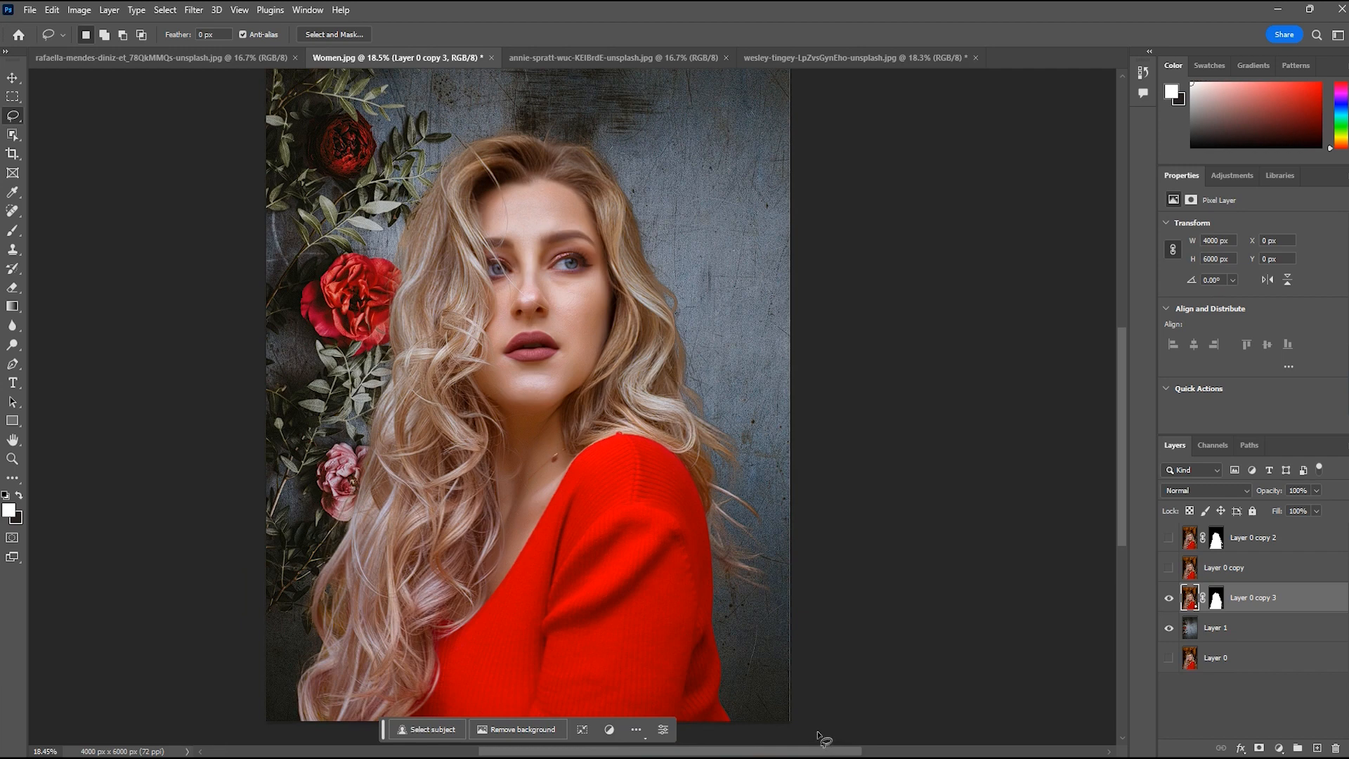
Compare the composite with and without the Layer 0 copy 2 cutout, leaving that layer hidden
left_click(1170, 539)
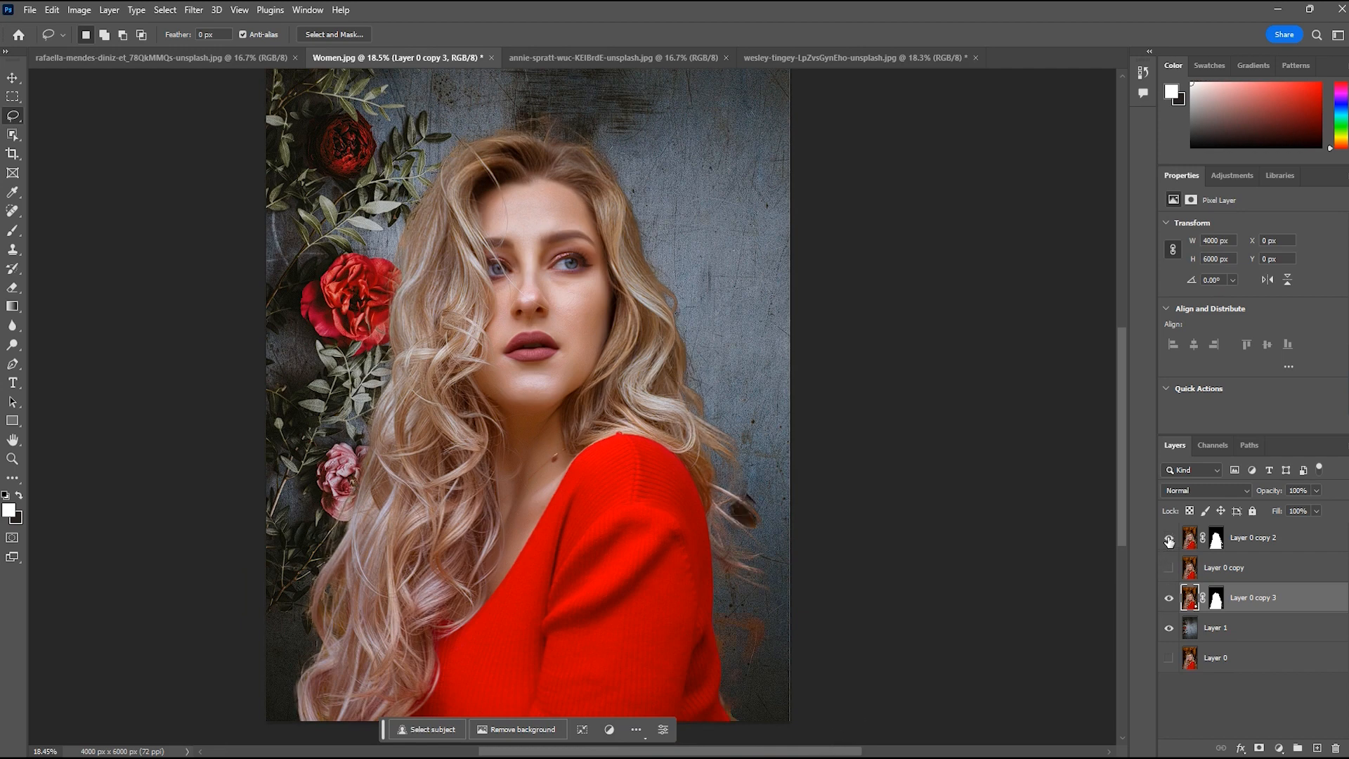
left_click(1169, 539)
left_click(1169, 539)
left_click(1169, 539)
left_click(1170, 539)
left_click(1169, 539)
scroll(1121, 450, "up", 1)
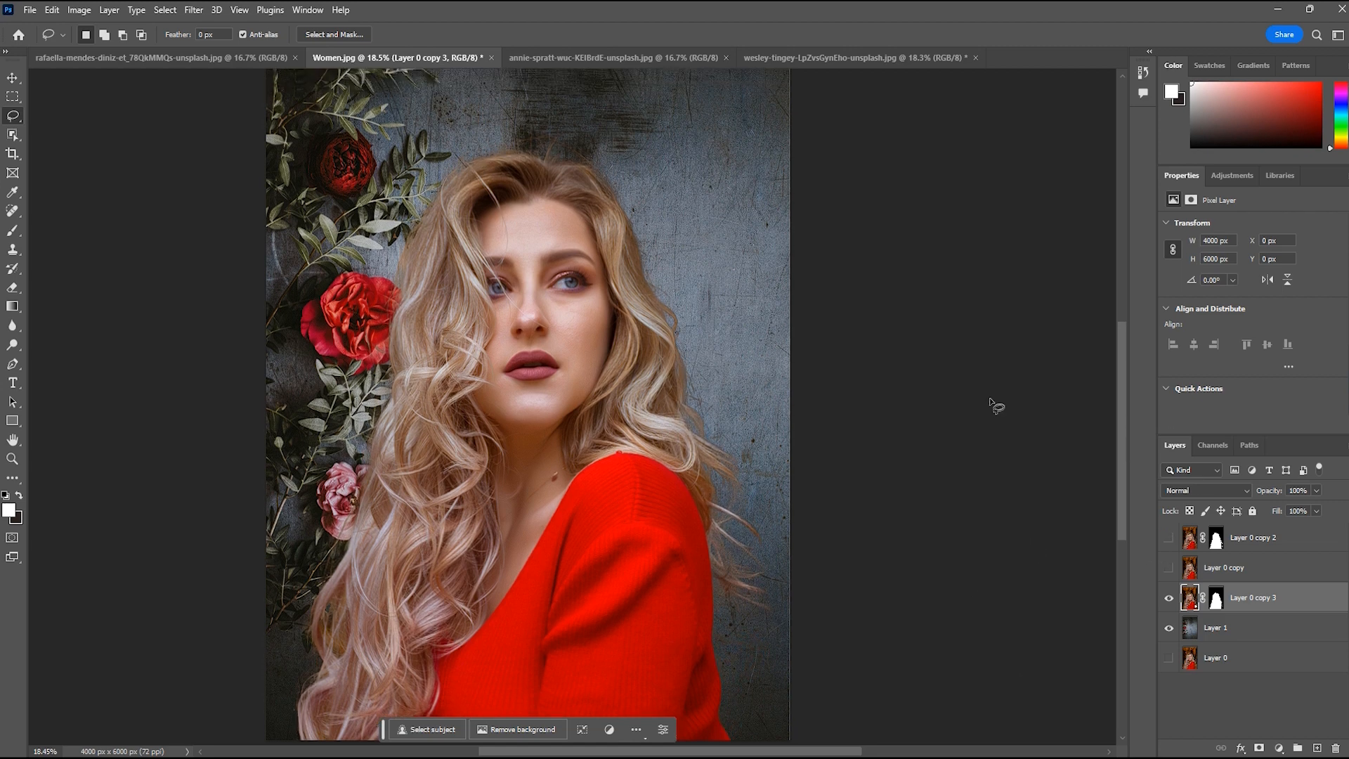
scroll(967, 400, "down", 3)
scroll(991, 454, "up", 2)
left_click_drag(1127, 494, 1123, 481)
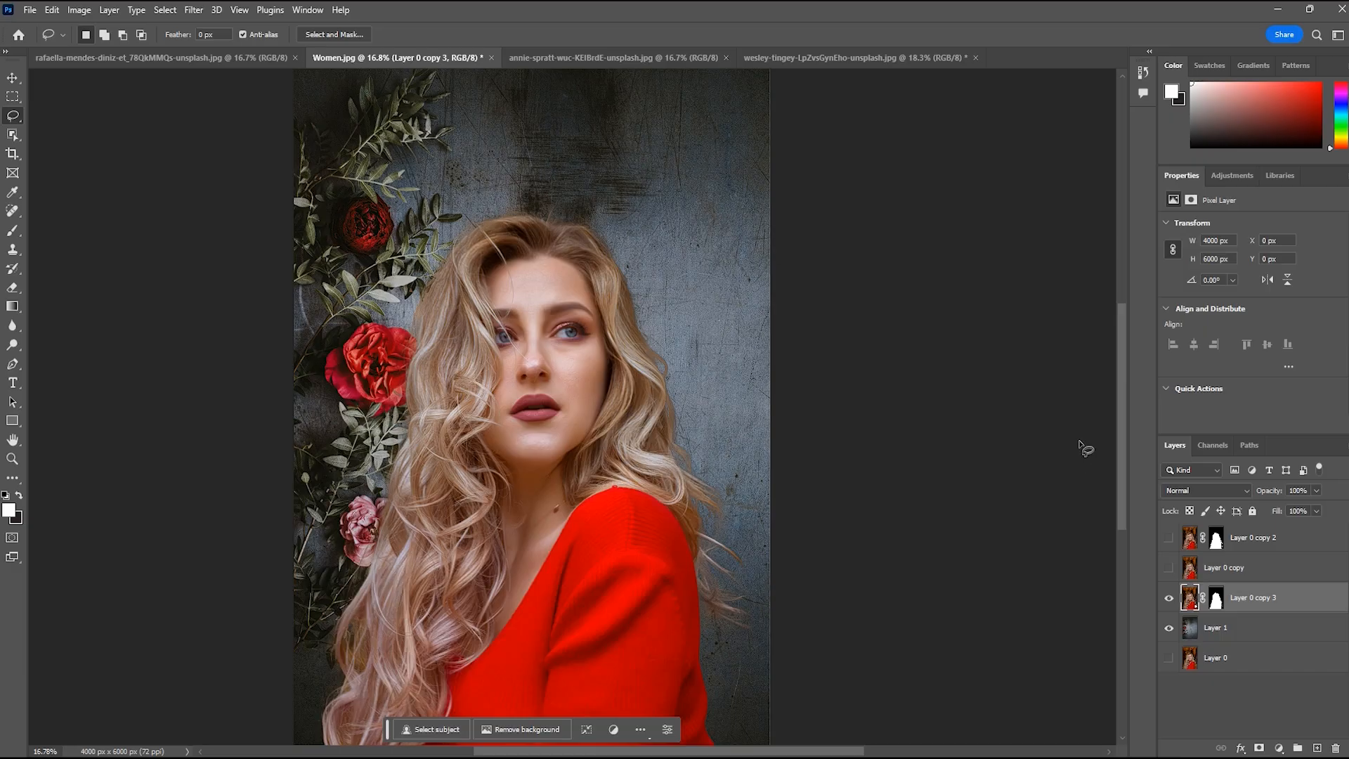
Switch to the studio portrait of the woman in the sheer black top and remove its background
left_click(136, 62)
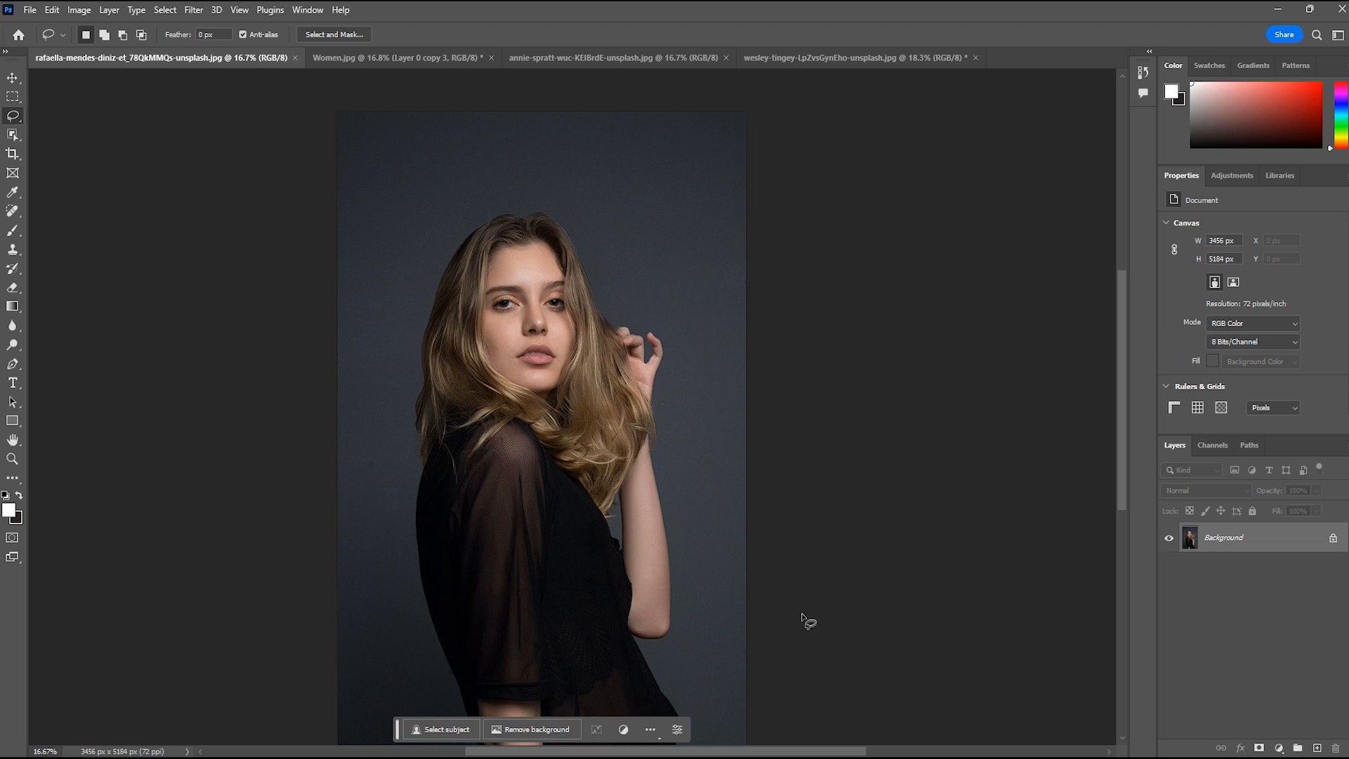
left_click(533, 728)
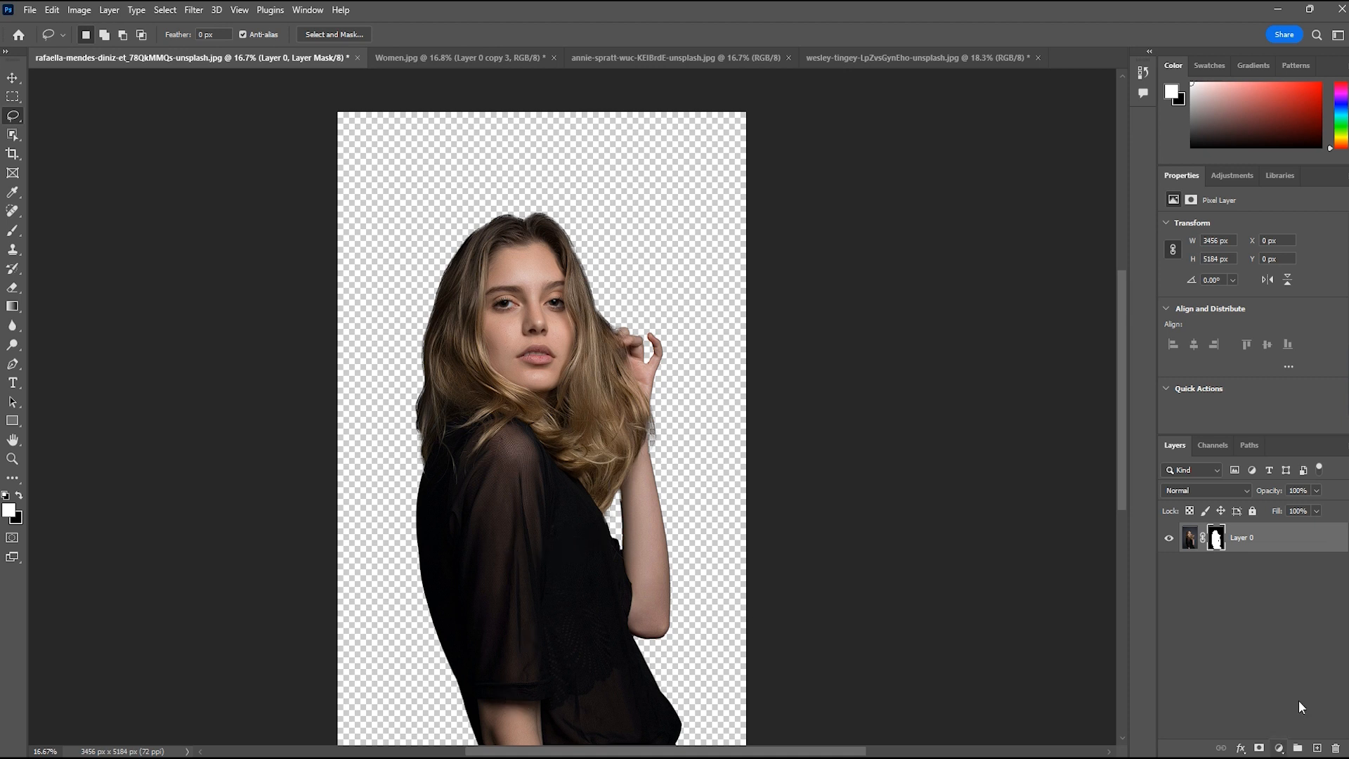
Add a solid colour fill layer in dark grey #343434 and place it beneath the Layer 0 cutout
left_click(1315, 748)
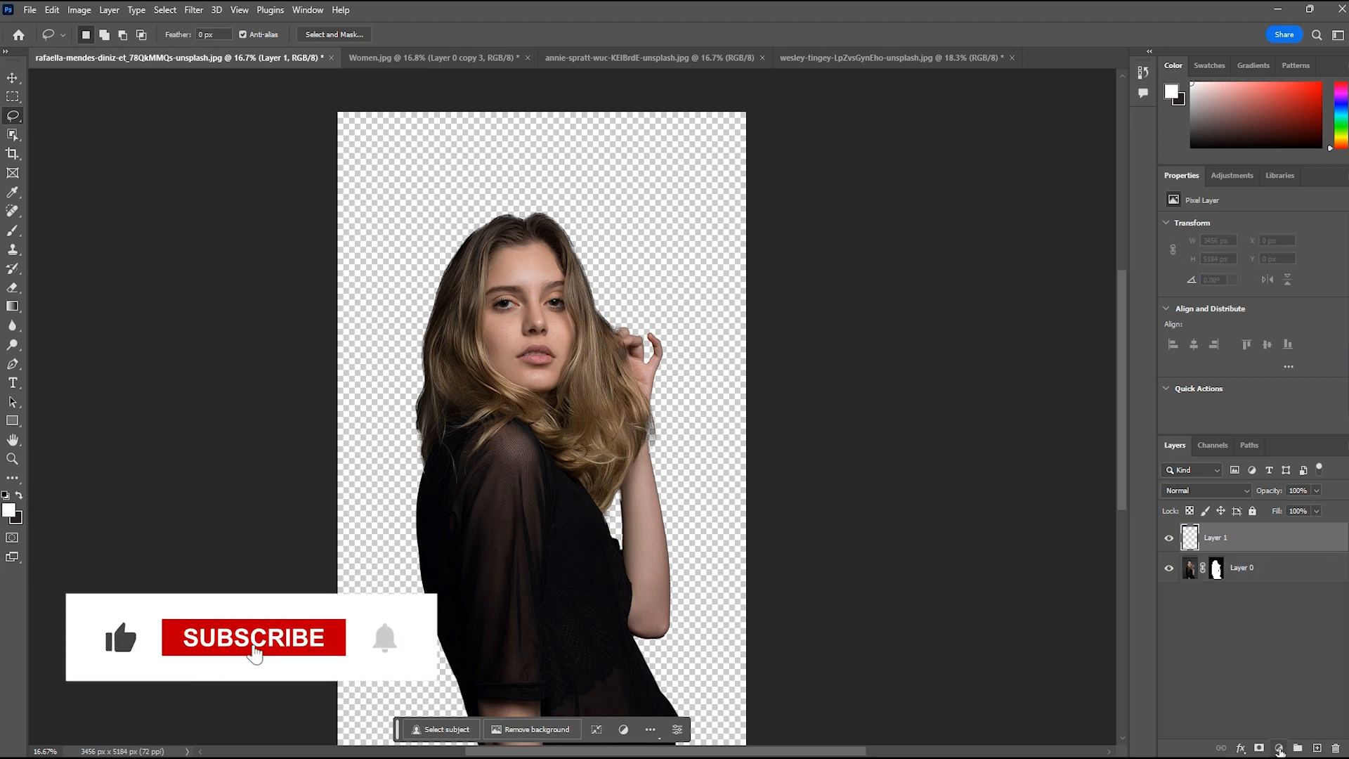
left_click(1279, 749)
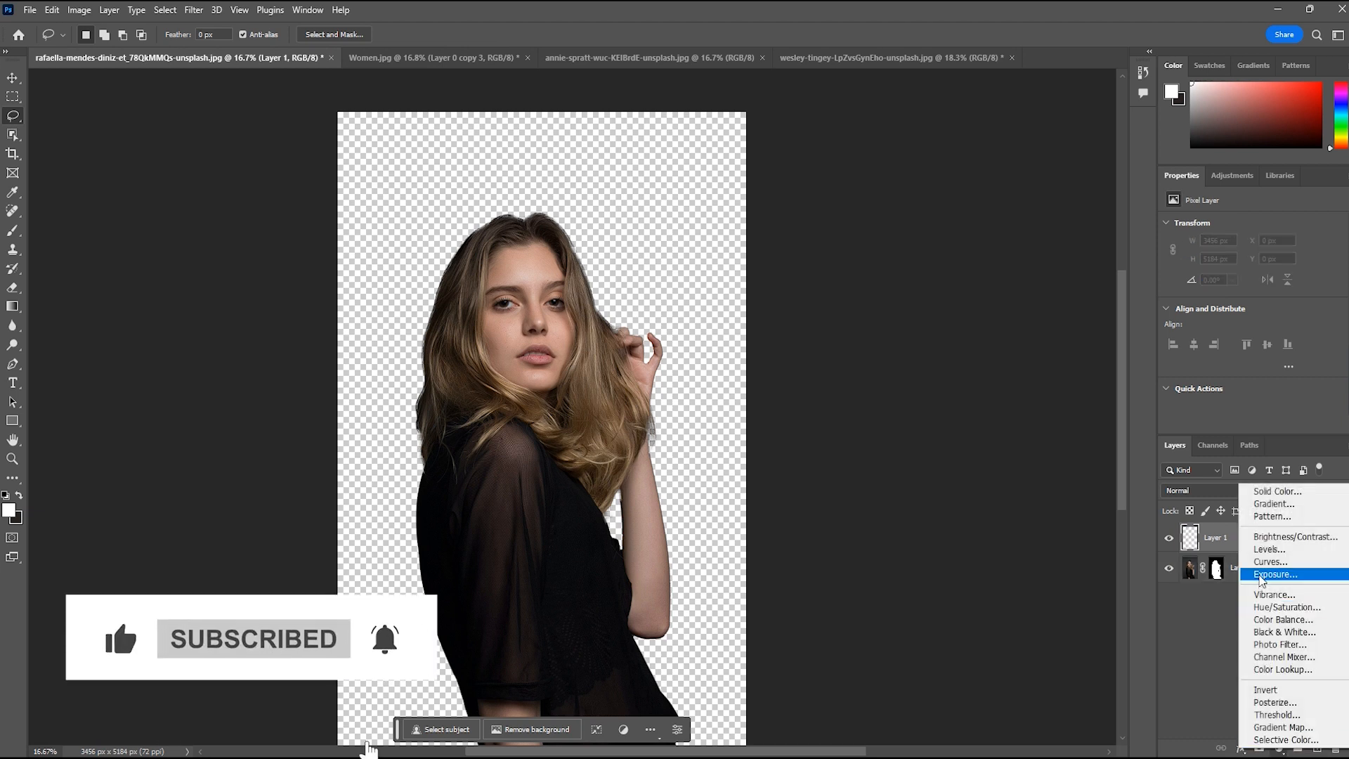
left_click(1262, 492)
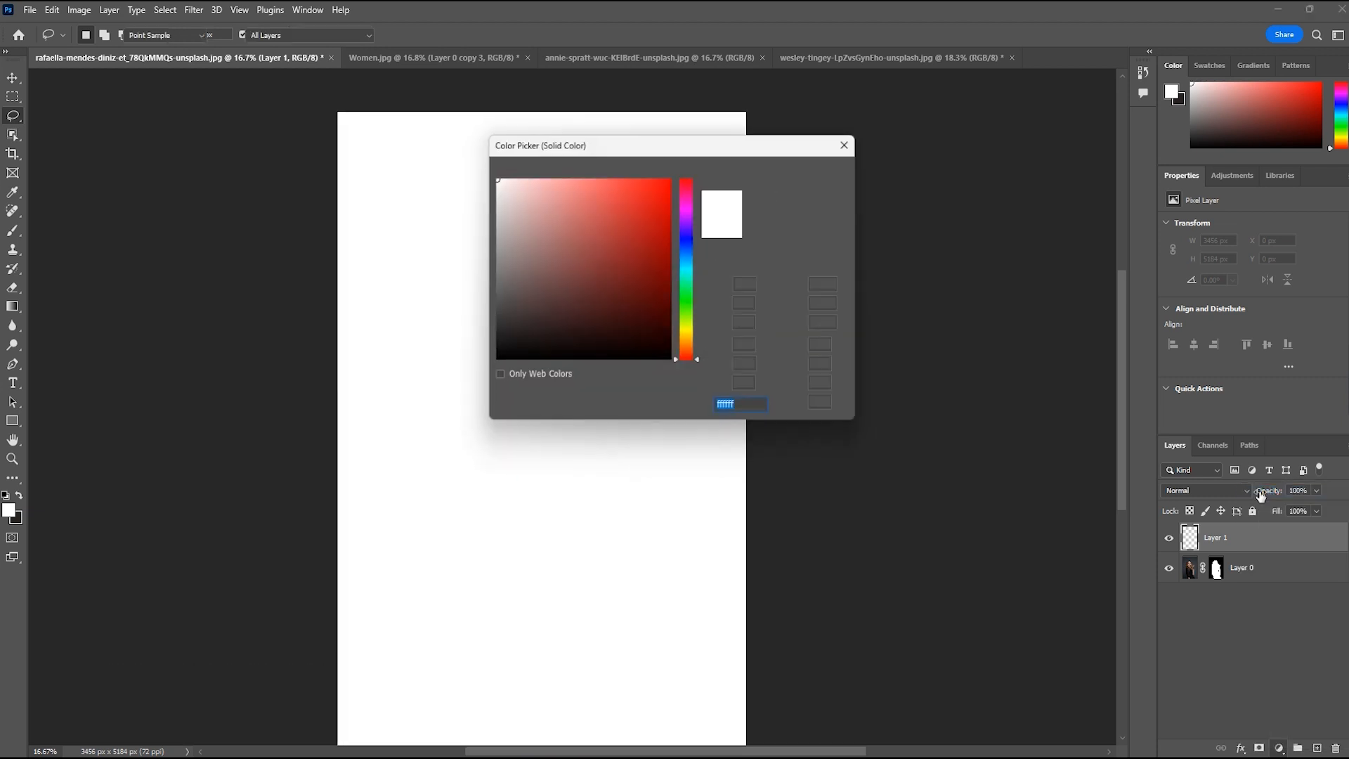
mouse_move(529, 342)
left_mouse_down()
mouse_move(493, 310)
mouse_move(492, 322)
left_mouse_up()
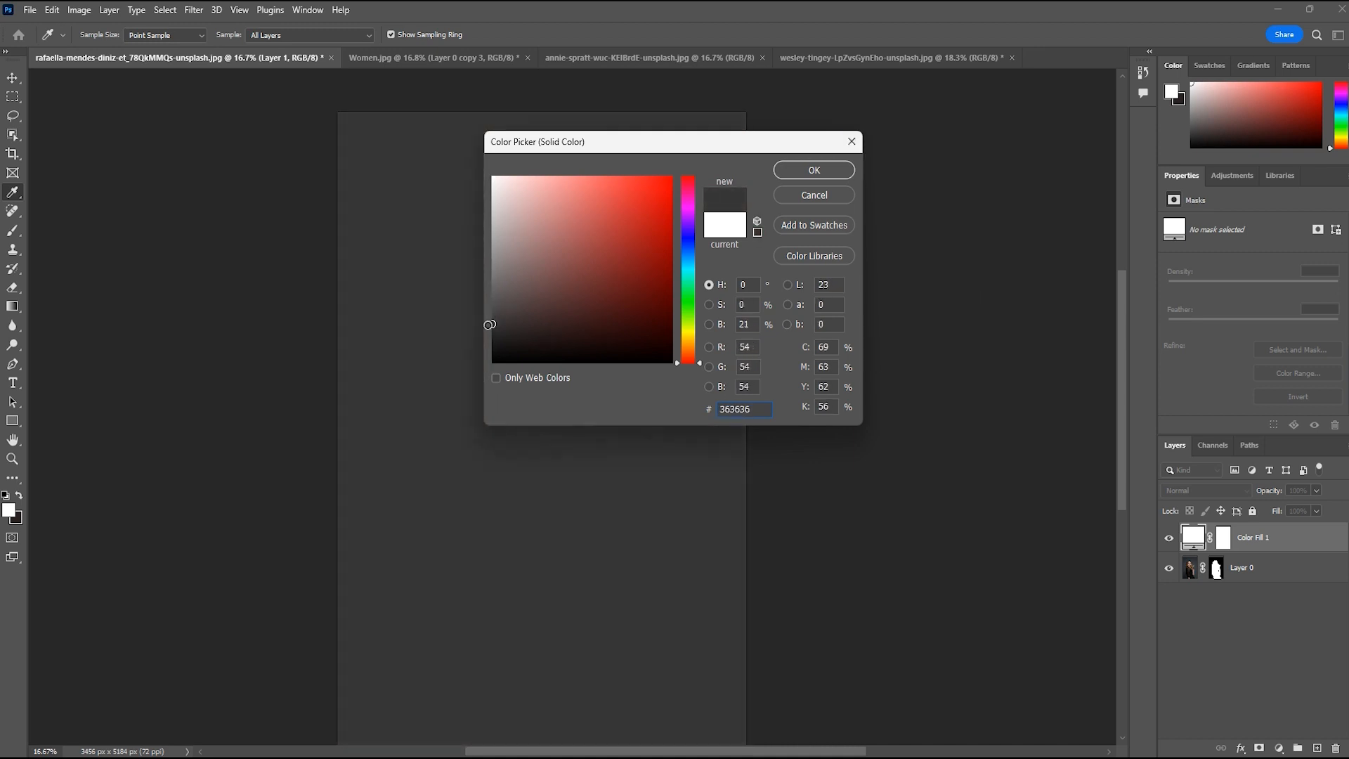
left_click(843, 175)
key("l")
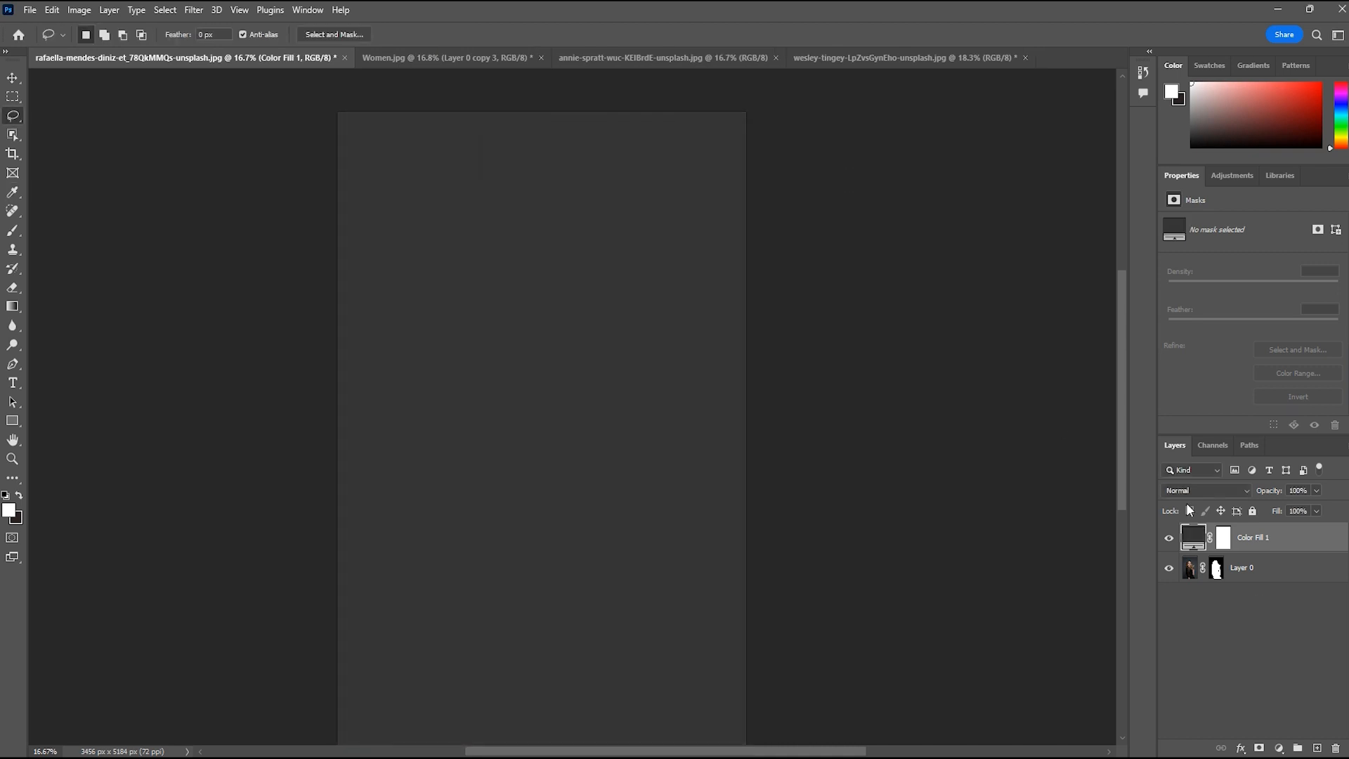
left_click_drag(1250, 538, 1238, 590)
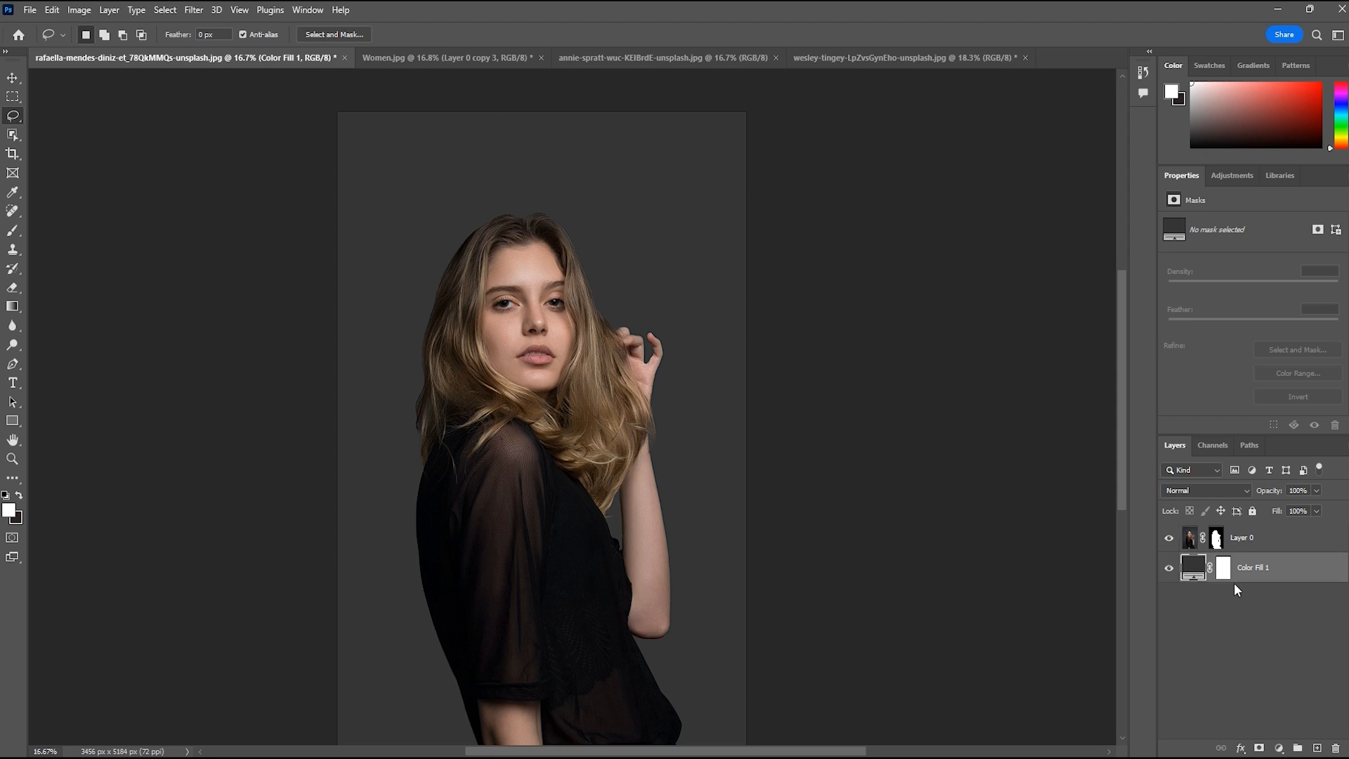
Change the Color Fill 1 backdrop to near-black #060608 by sampling the woman's black top
left_click(1187, 539)
left_click(1191, 575)
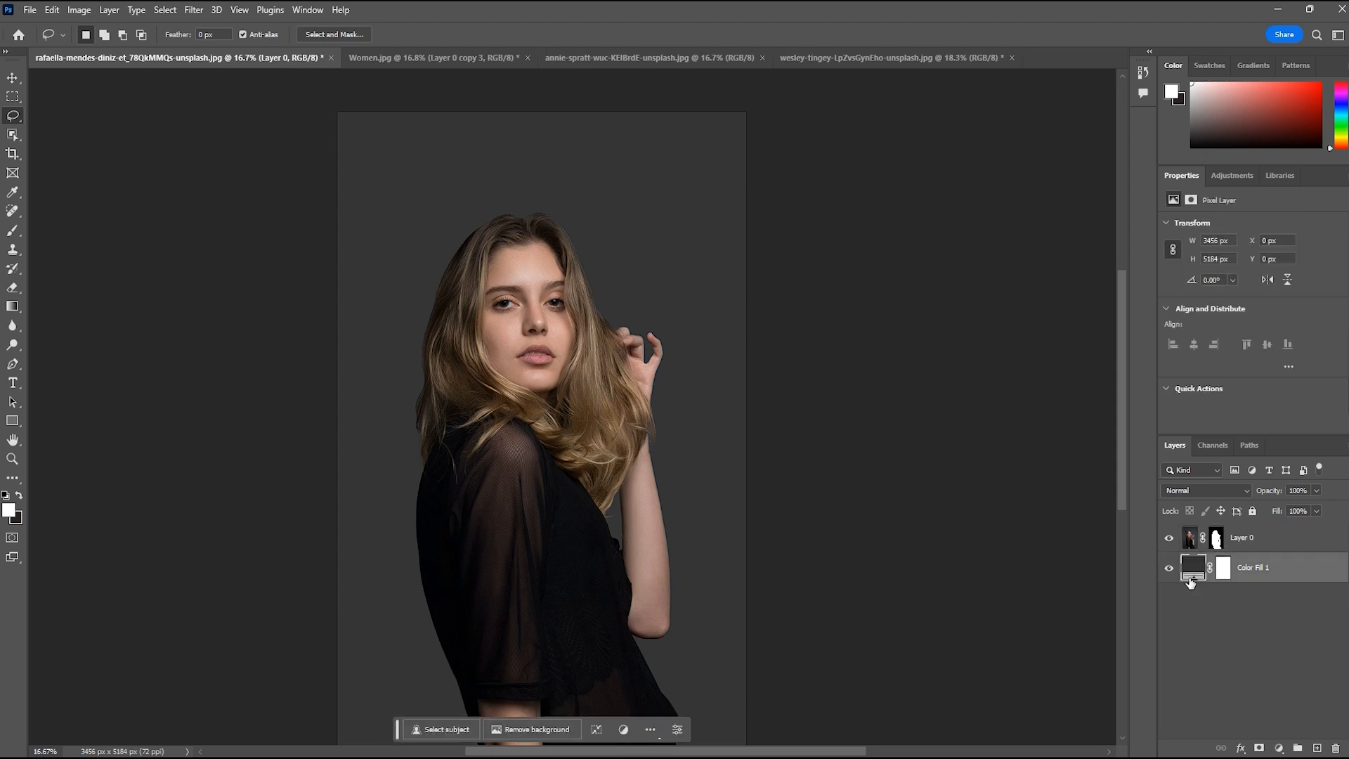
double_click(1190, 574)
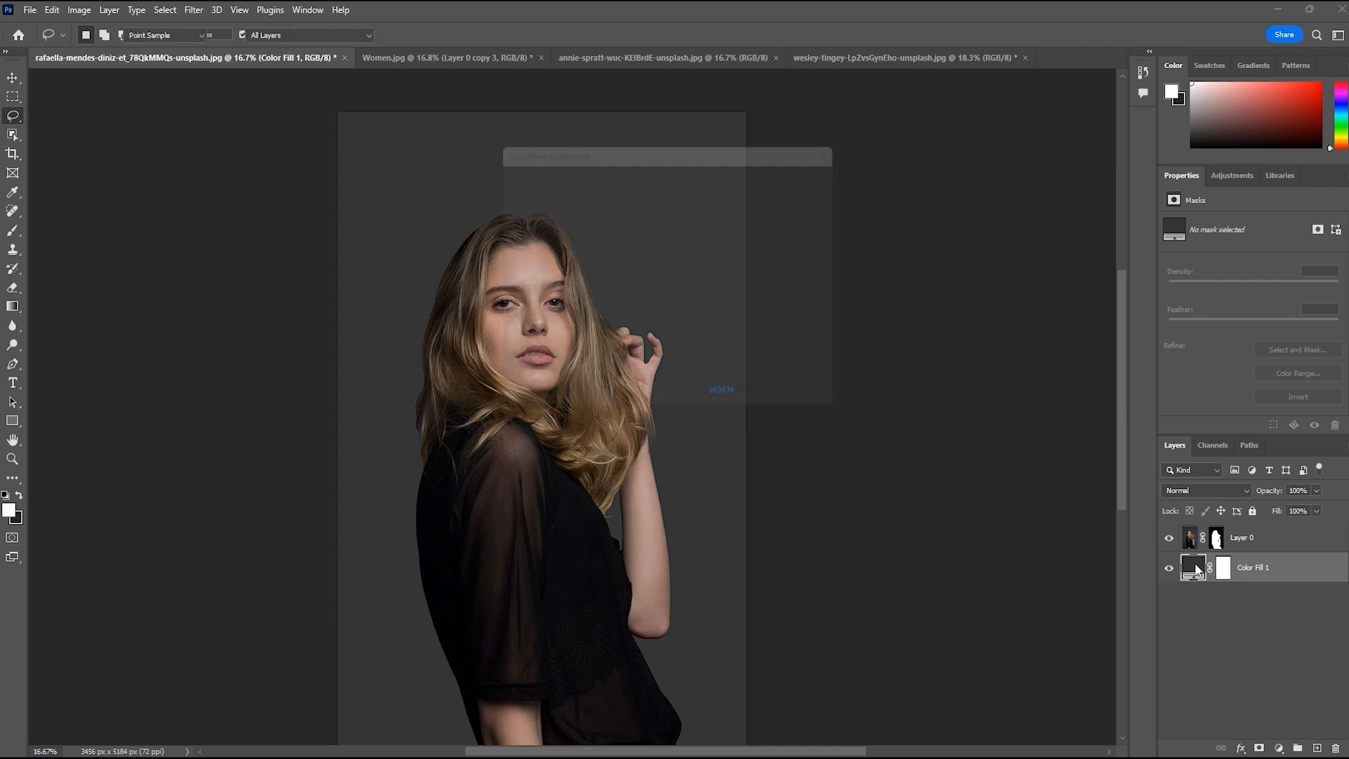
left_click(579, 591)
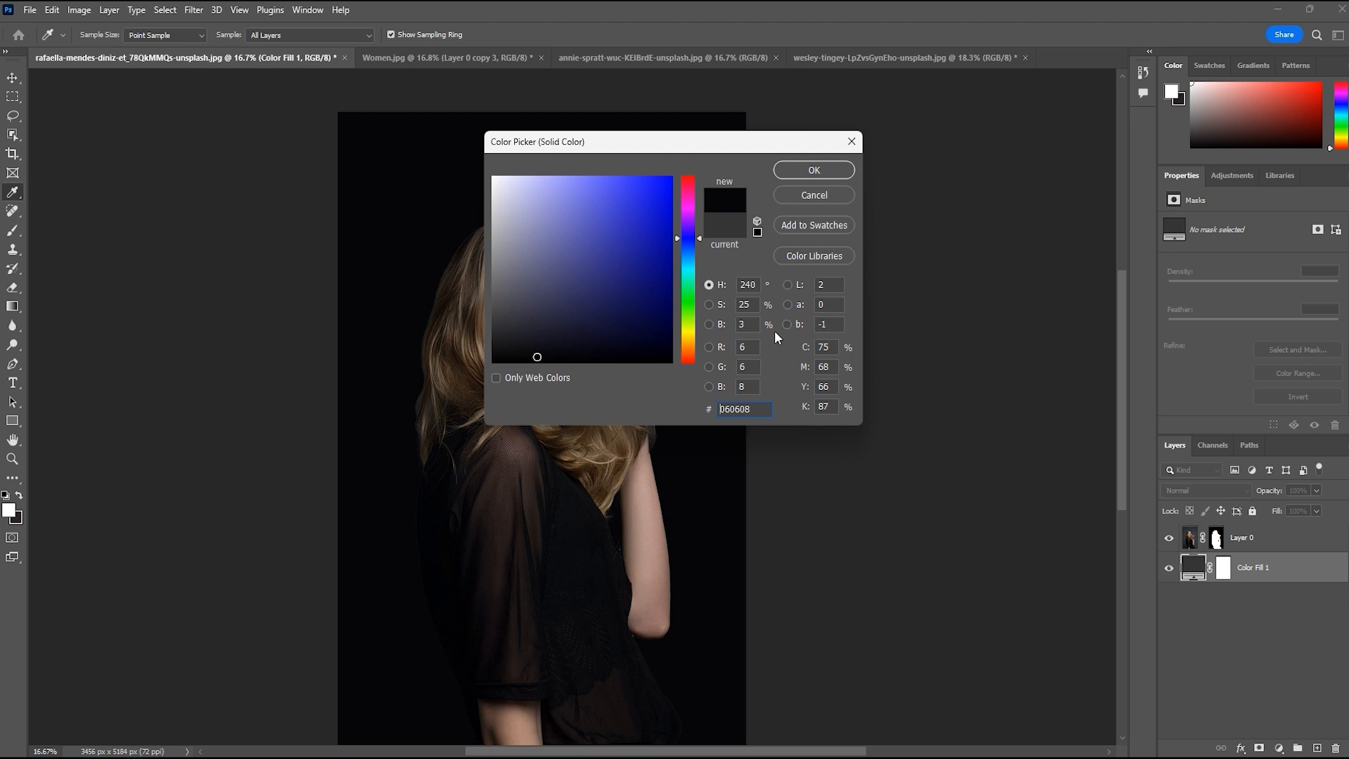
left_click(814, 170)
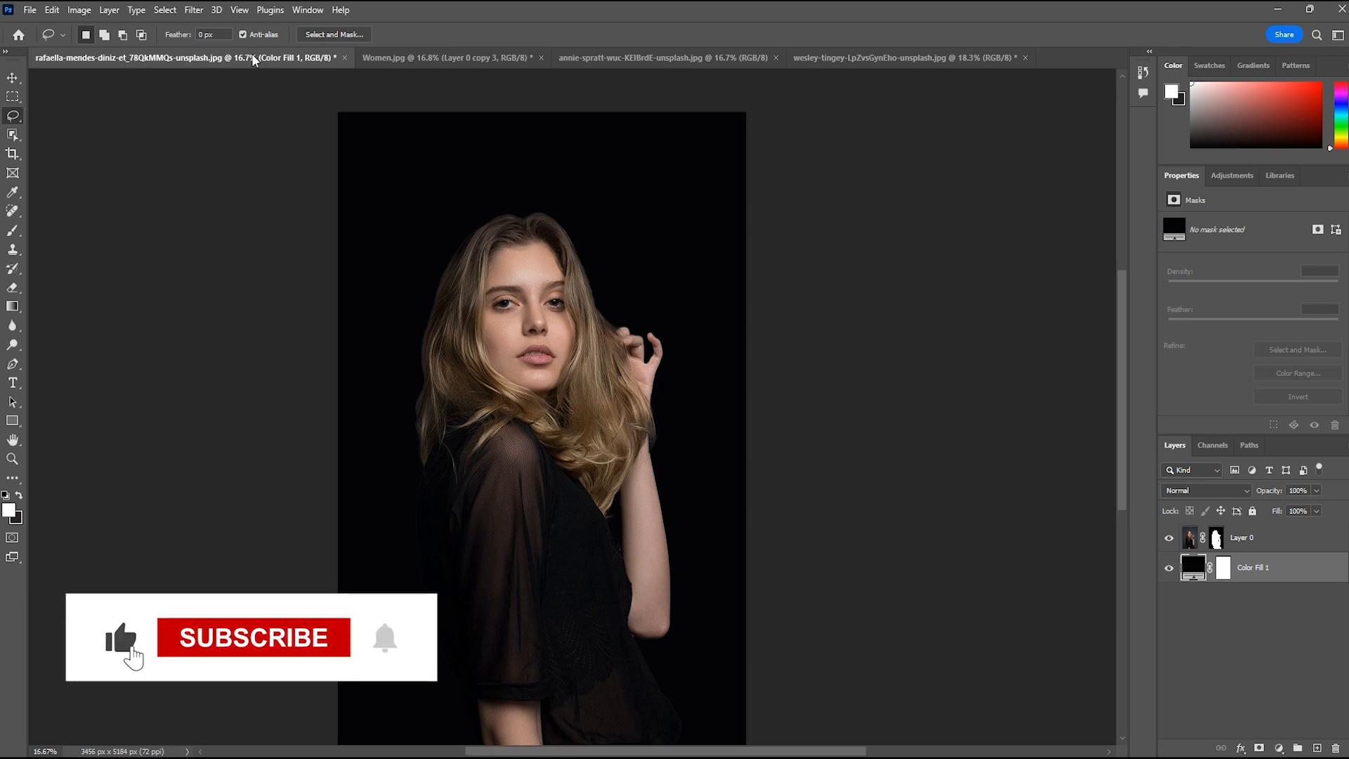
Return to the floral composite in Women.jpg for another look, and bring up the last open Unsplash document
left_click(417, 62)
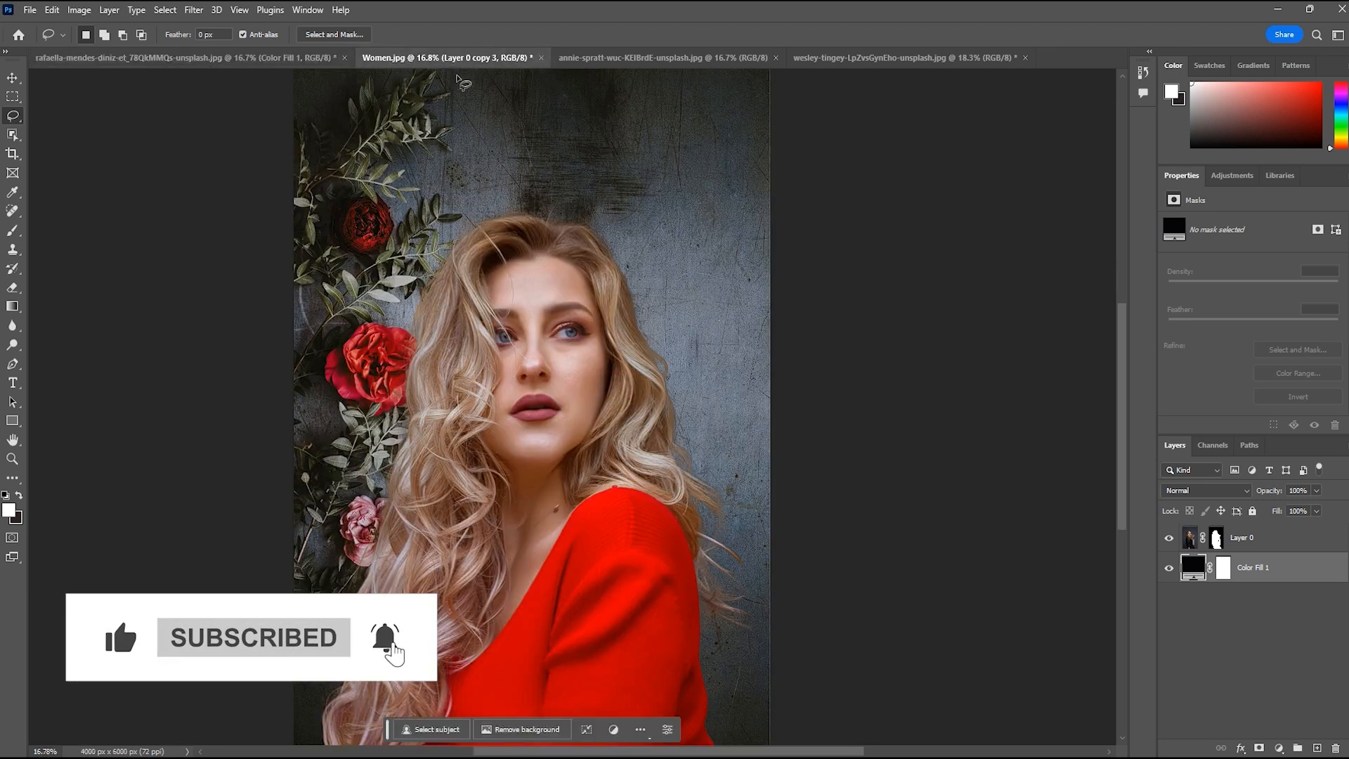
left_click(655, 61)
left_click(530, 59)
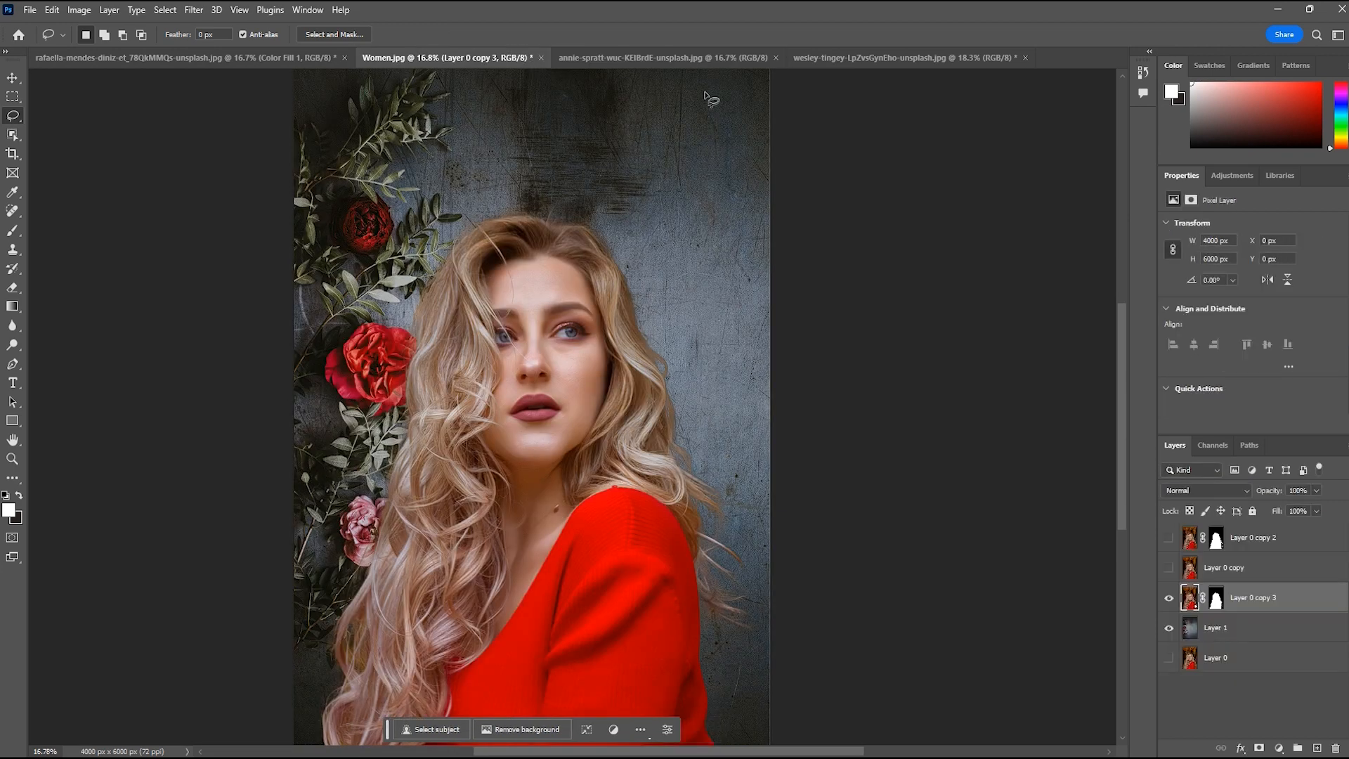
left_click(895, 61)
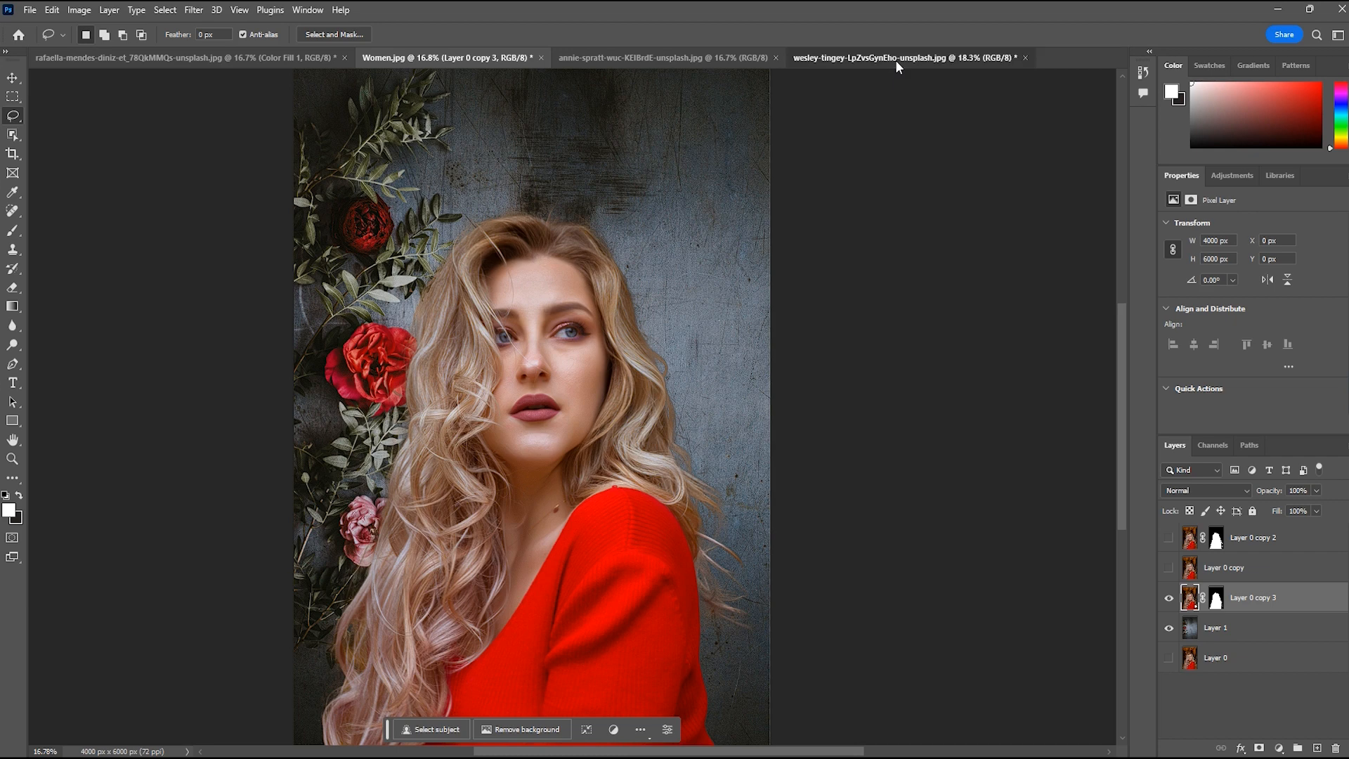